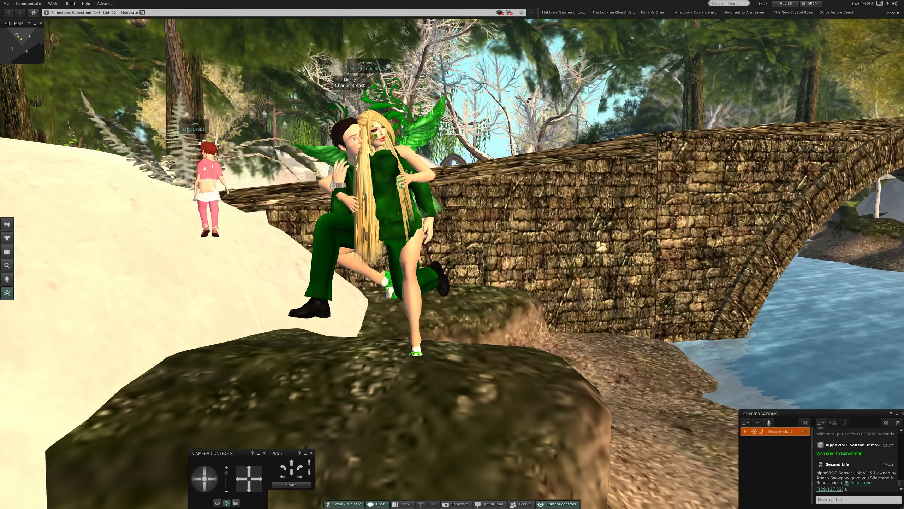
Step: Circle the view around the couple toward the river, easel and bridge, then stand up
{"action": "key", "text": "Left"}
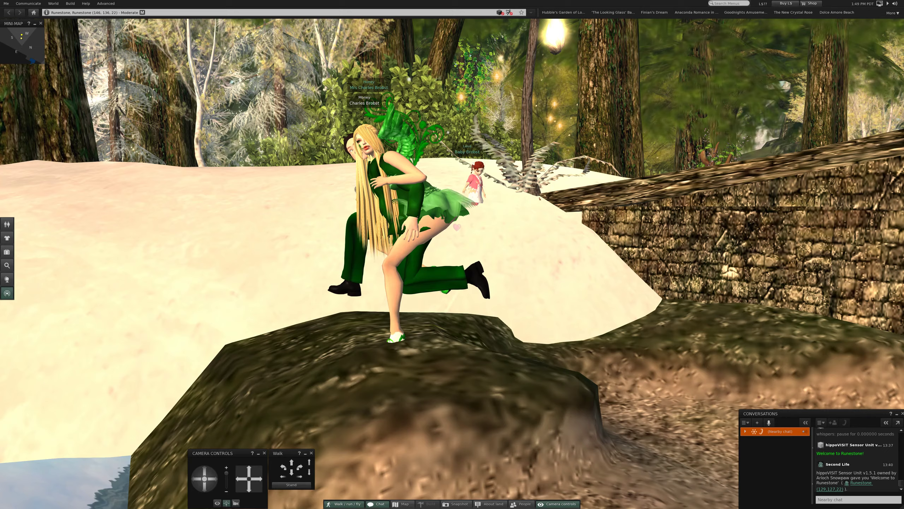
{"action": "key", "text": "Left"}
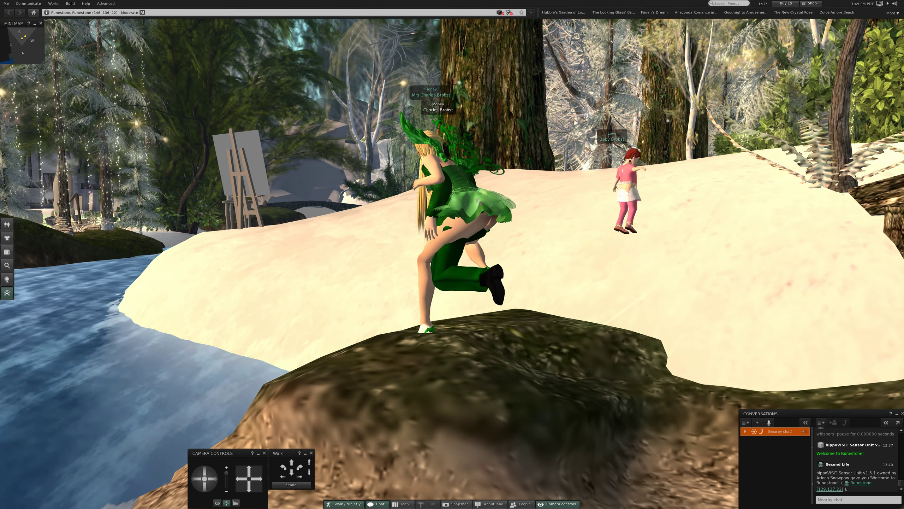
{"action": "key", "text": "Right"}
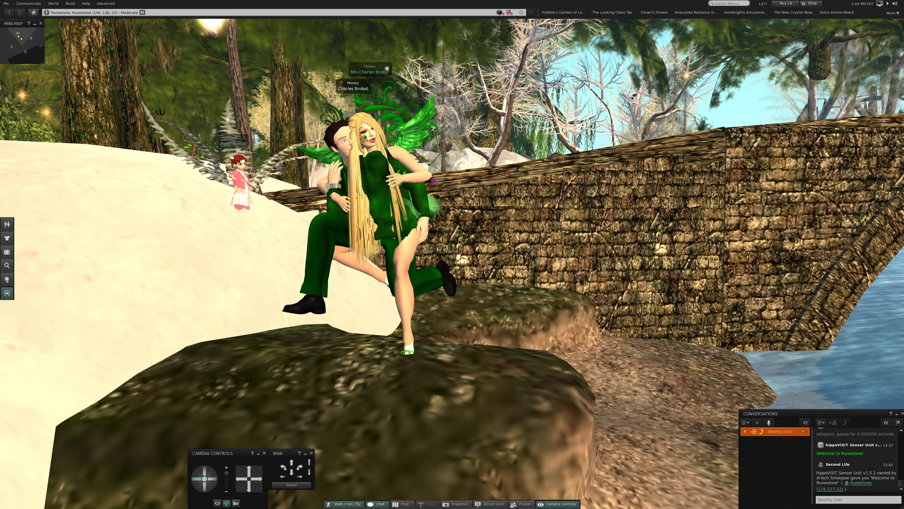
{"action": "key", "text": "Right"}
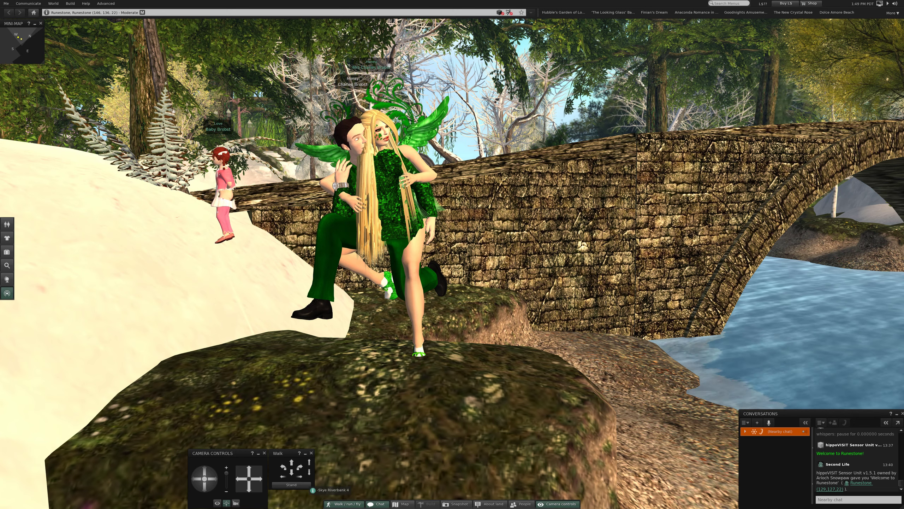
{"action": "left_click", "coordinate": [289, 484]}
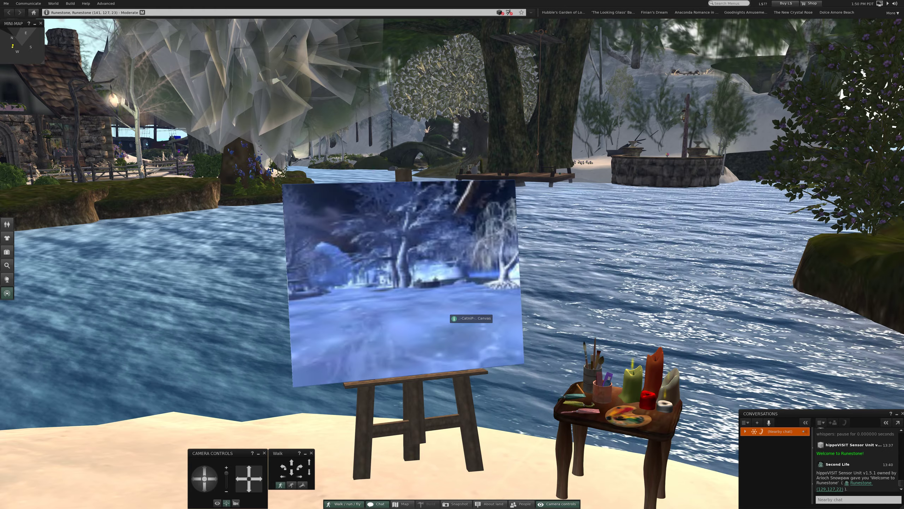
Step: Turn away from the canvas toward the snowy forest and walk toward the river
{"action": "key", "text": "Right"}
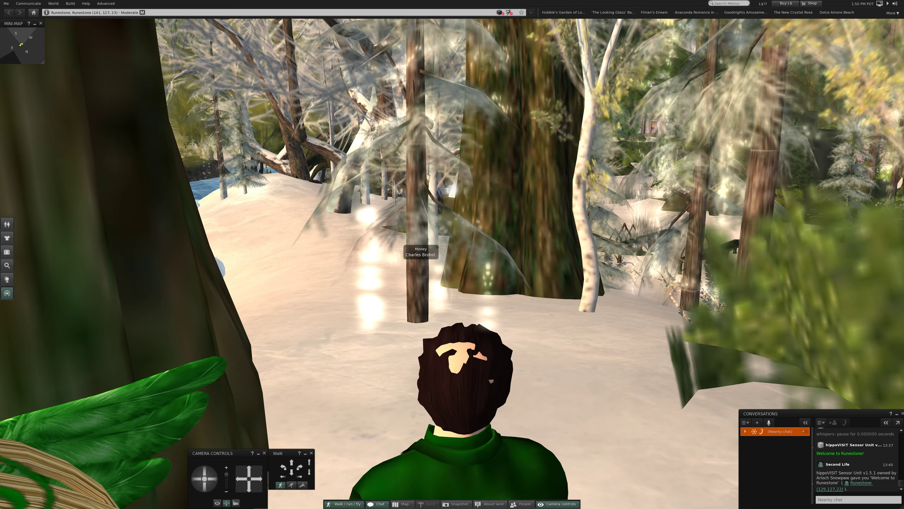
{"action": "key", "text": "Left"}
{"action": "key", "text": "Left"}
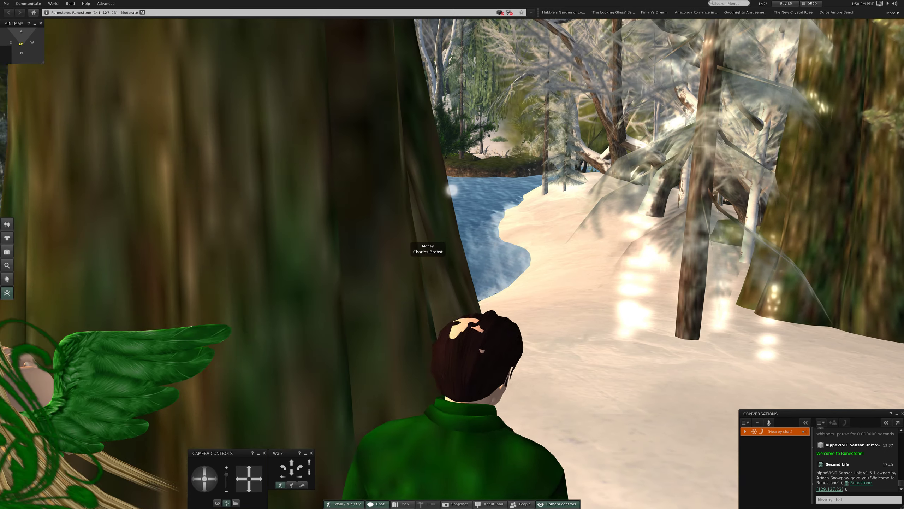
{"action": "key", "text": "Up"}
{"action": "key", "text": "Right"}
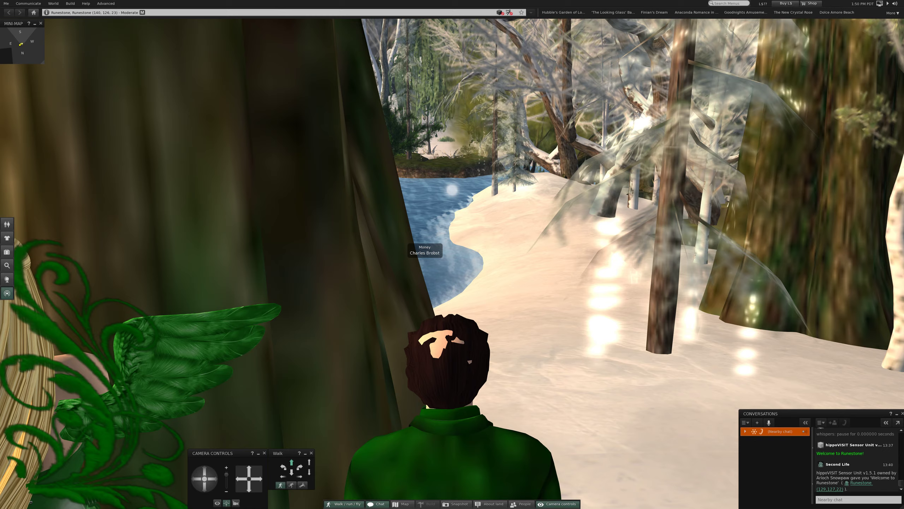
{"action": "key", "text": "Up"}
{"action": "key", "text": "Right"}
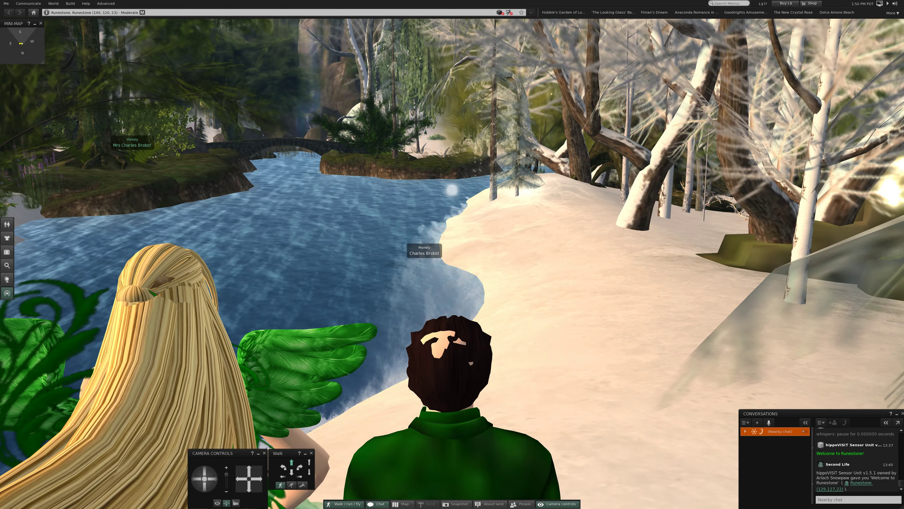
Step: Walk along the snowy shore between the birch trees toward the flowers and sand
{"action": "key", "text": "Up"}
{"action": "key", "text": "Right"}
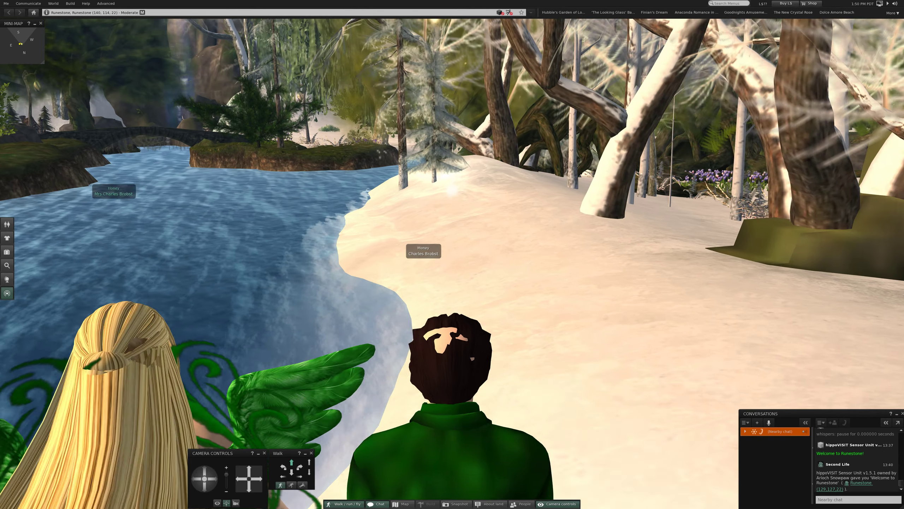
{"action": "key", "text": "Up"}
{"action": "key", "text": "Right"}
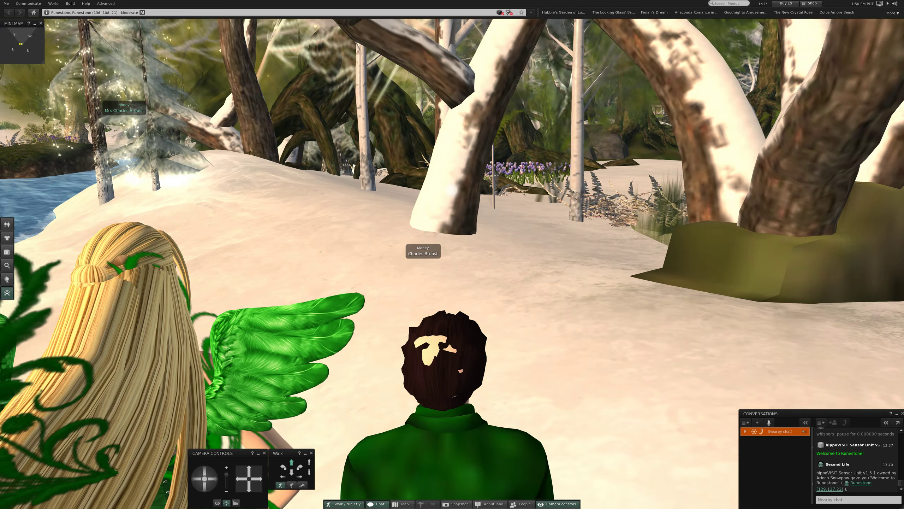
{"action": "key", "text": "Up"}
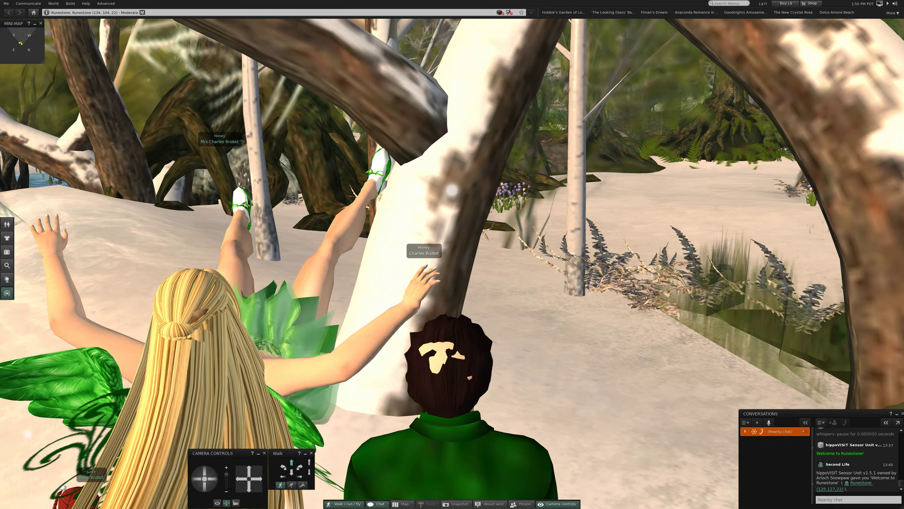
{"action": "key", "text": "Up"}
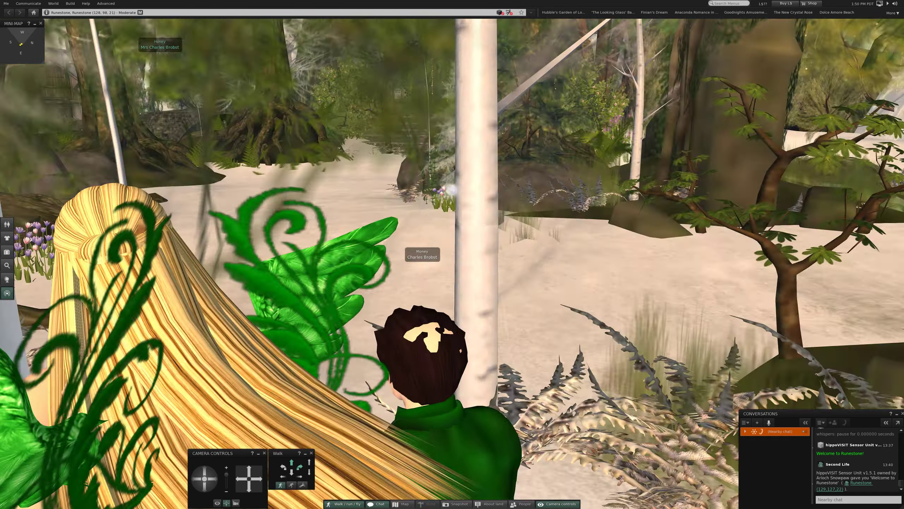
{"action": "key", "text": "Up"}
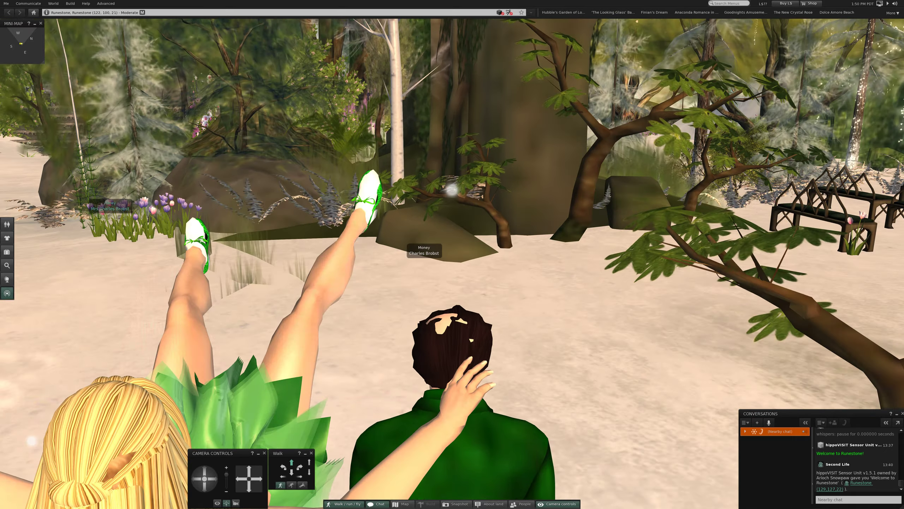
Step: Veer left toward the wooden house and keep turning left past it
{"action": "key", "text": "Up"}
{"action": "key", "text": "Left"}
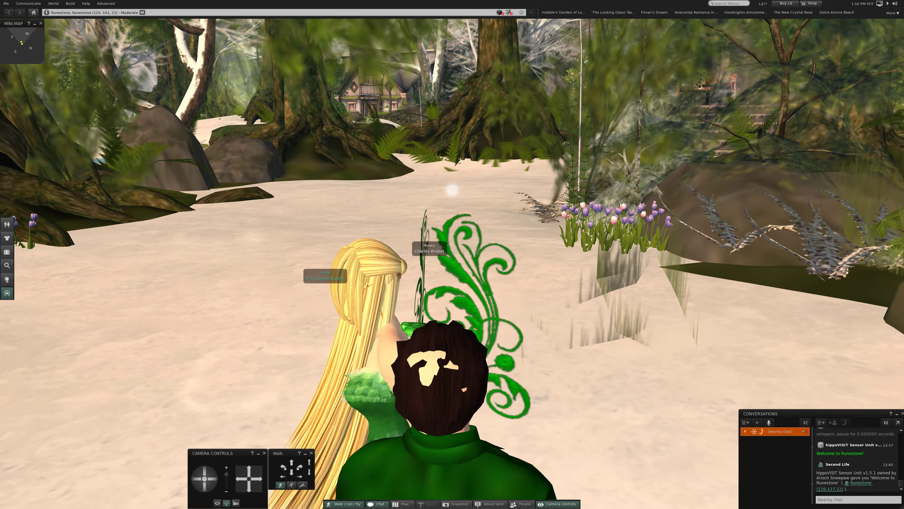
{"action": "key", "text": "Left"}
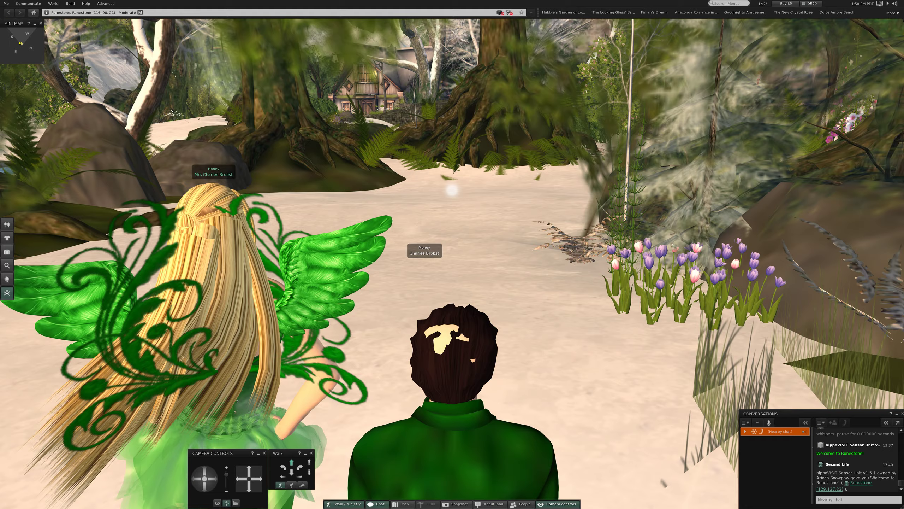
{"action": "key", "text": "Up"}
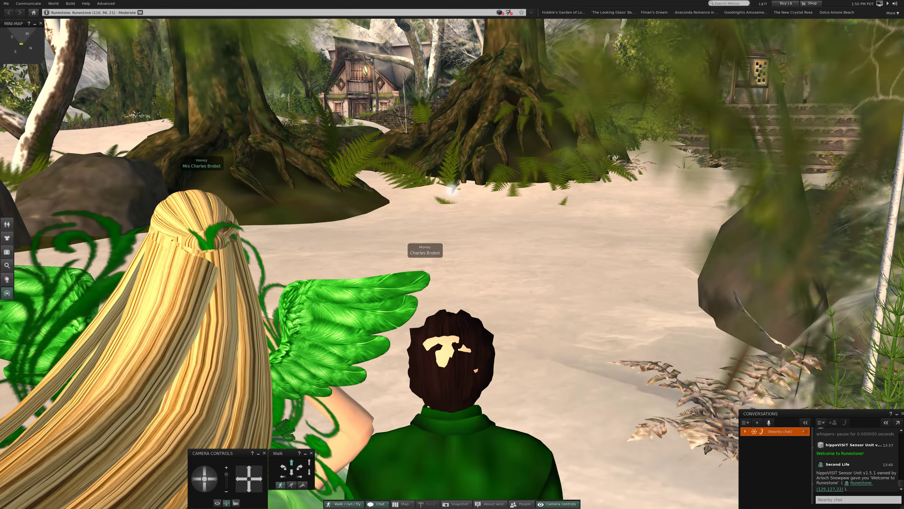
{"action": "key", "text": "Right"}
{"action": "key", "text": "Left"}
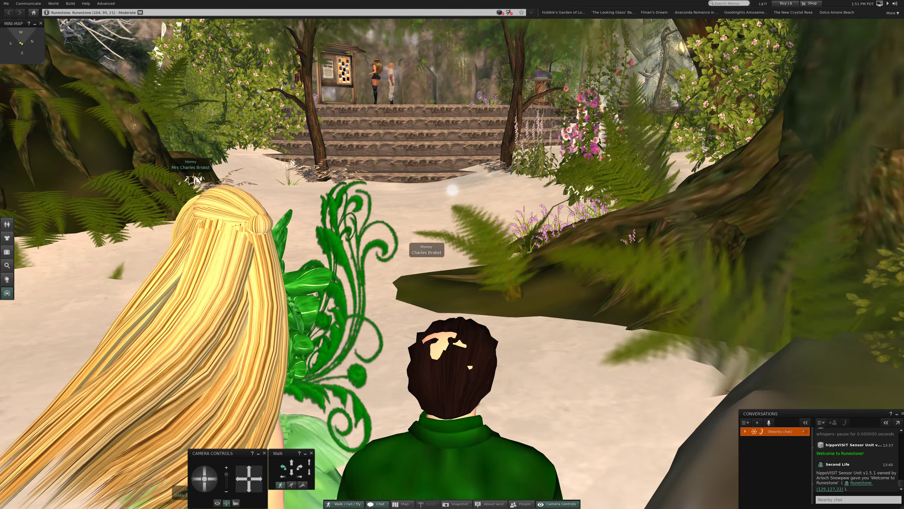
{"action": "key", "text": "Left"}
{"action": "key", "text": "Left"}
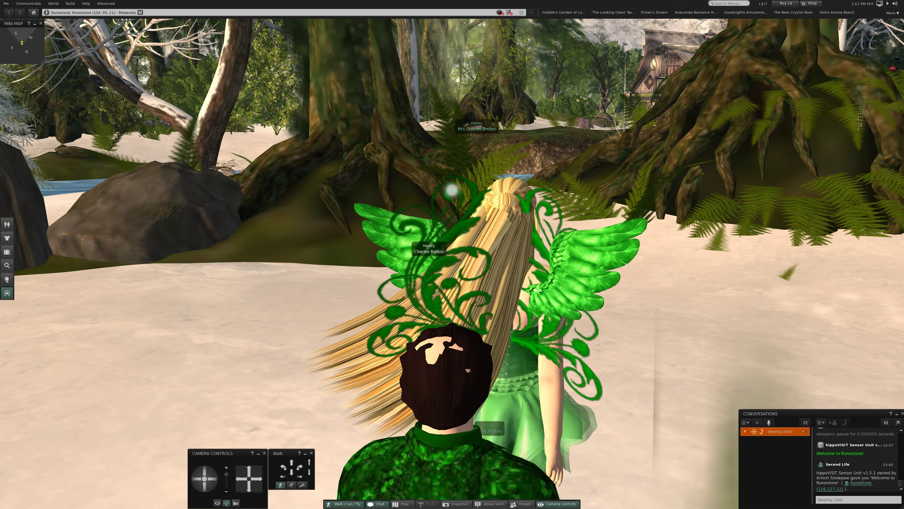
Step: Head left past the large tree roots and purple flowers
{"action": "key", "text": "Right"}
{"action": "key", "text": "Left"}
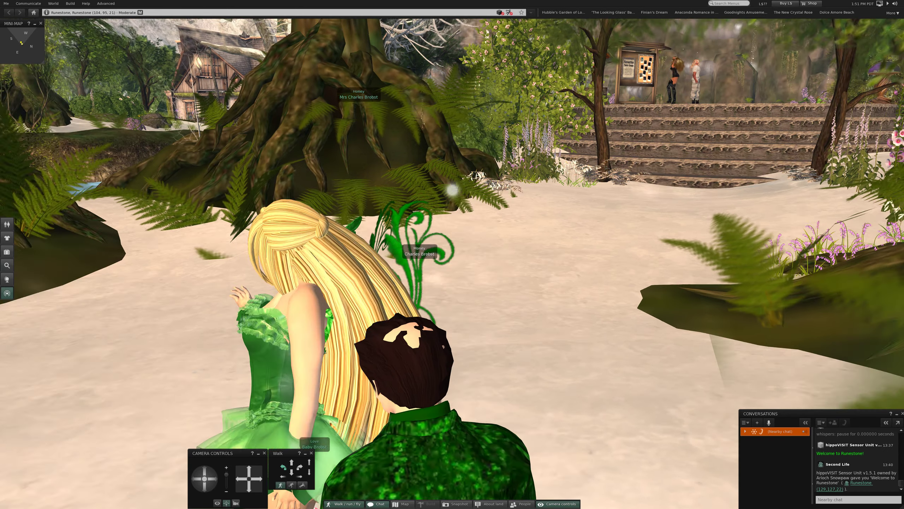
{"action": "key", "text": "Left"}
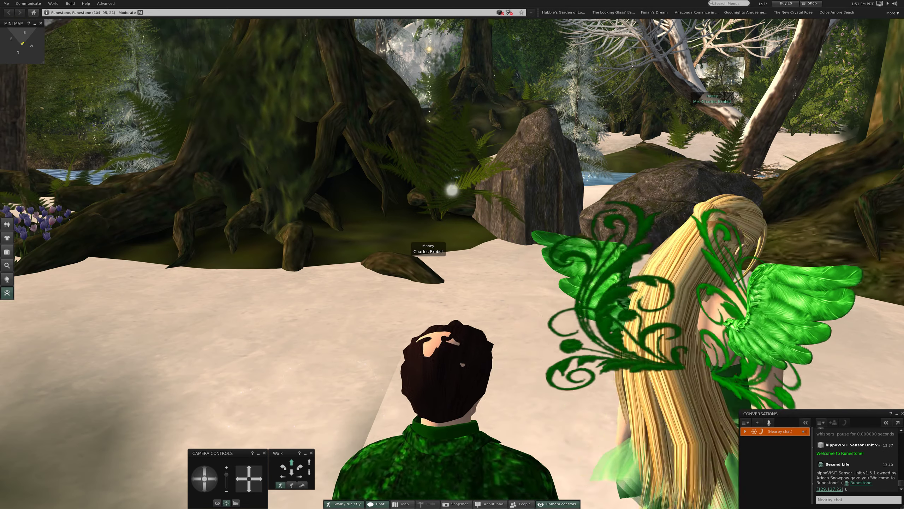
{"action": "key", "text": "Up"}
{"action": "key", "text": "Left"}
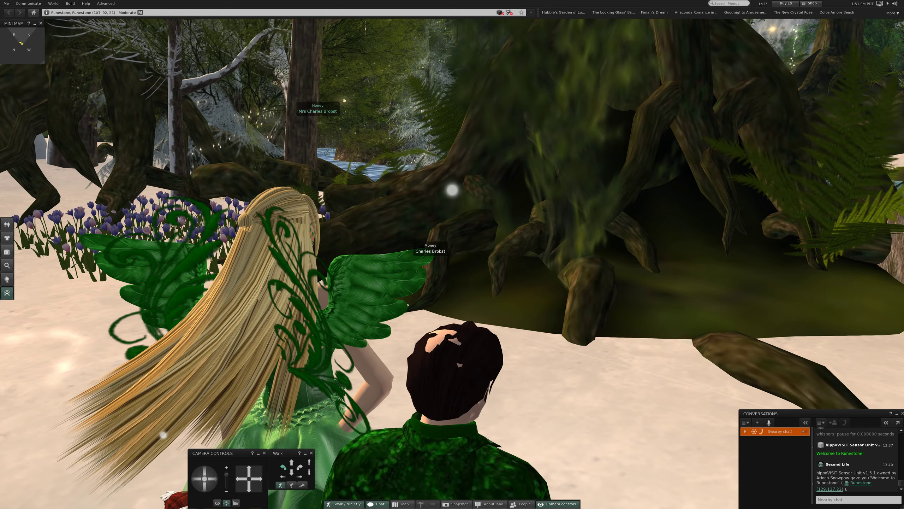
{"action": "key", "text": "Left"}
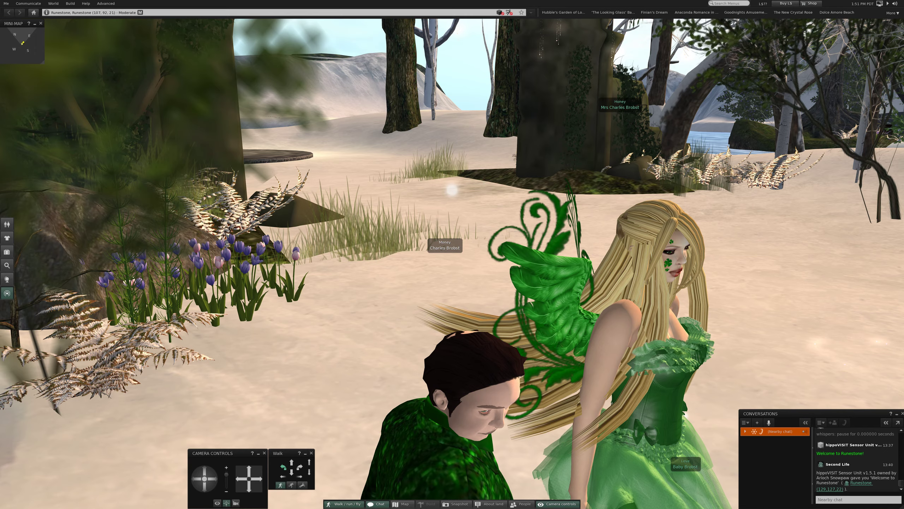
{"action": "key", "text": "Up"}
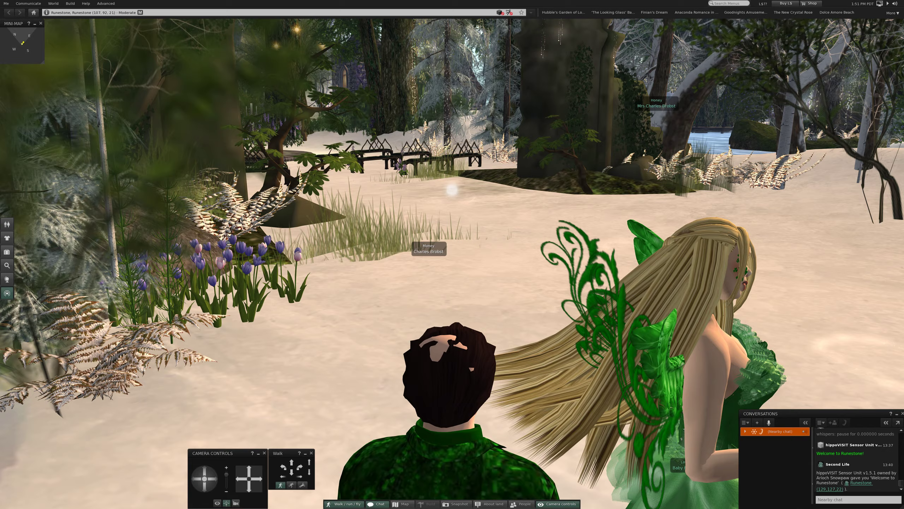
Step: Walk to the river's edge and turn to face the fairy
{"action": "key", "text": "Right"}
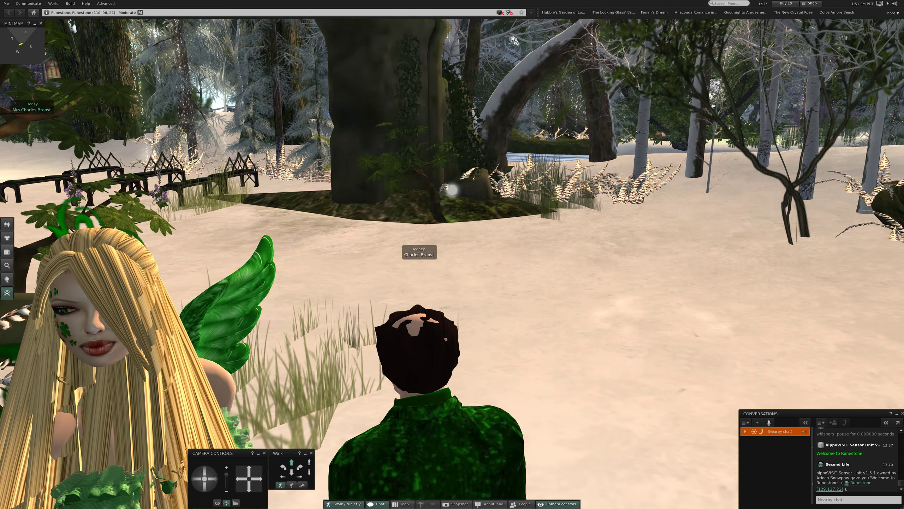
{"action": "key", "text": "Right"}
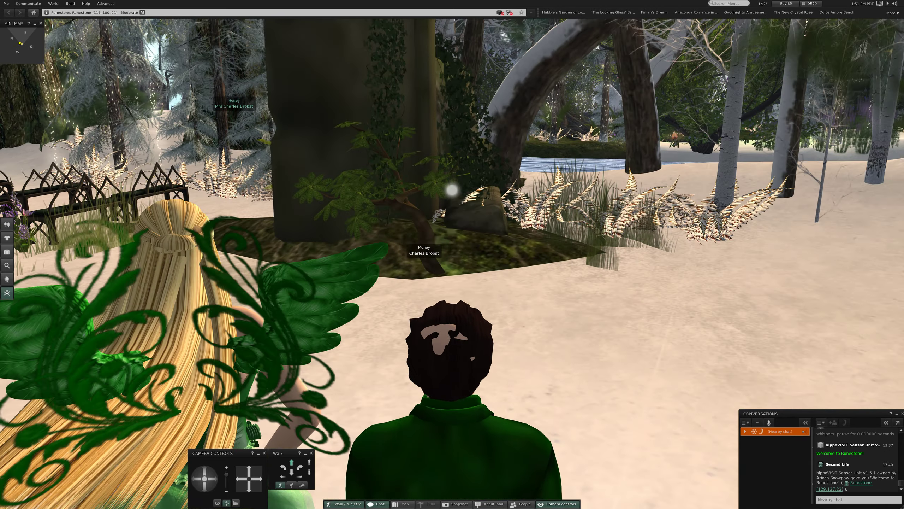
{"action": "key", "text": "Left"}
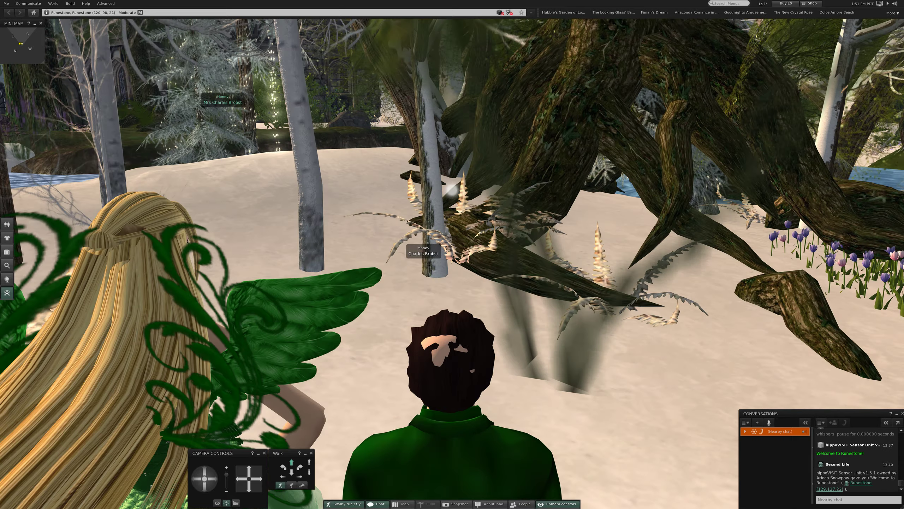
{"action": "key", "text": "Up"}
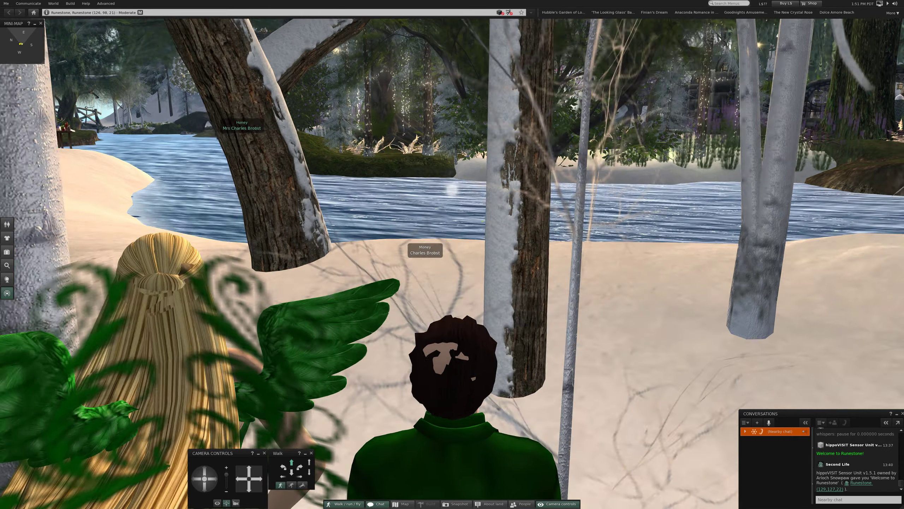
{"action": "key", "text": "Left"}
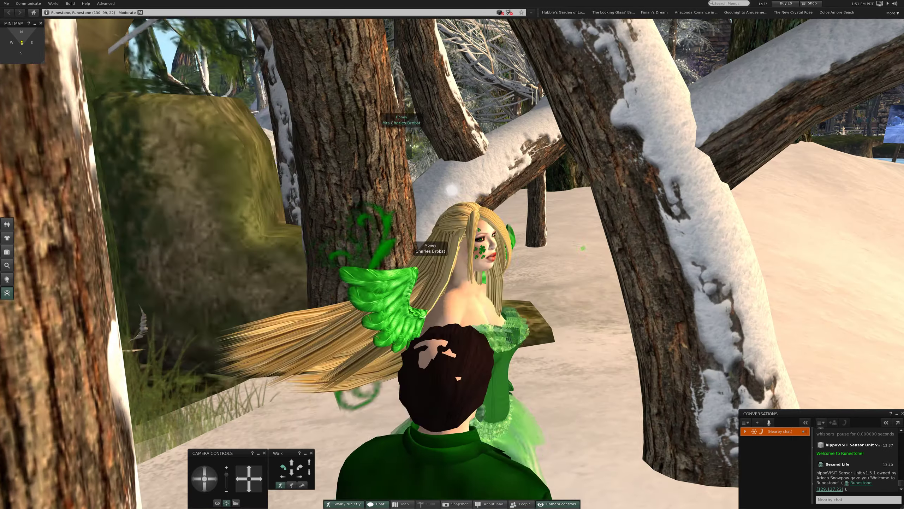
Step: Walk out from the snowy tree and along the riverside beach
{"action": "key", "text": "Right"}
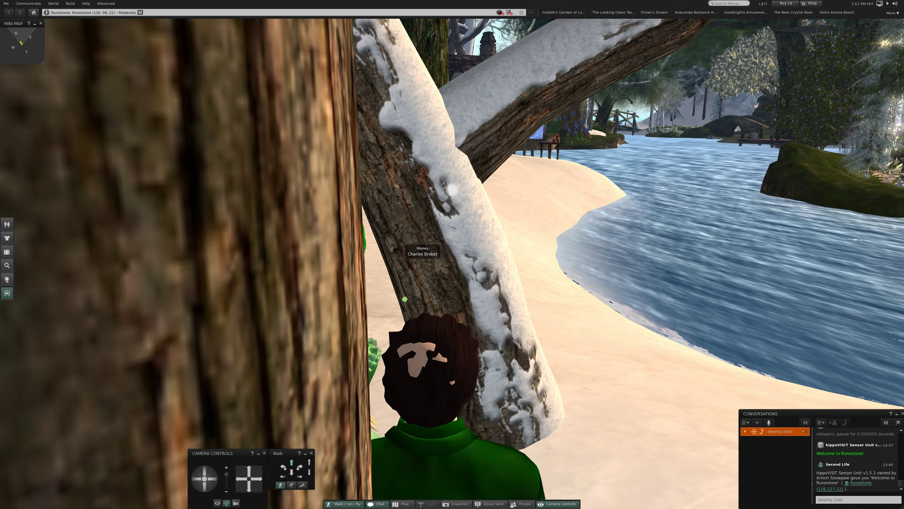
{"action": "key", "text": "Left"}
{"action": "key", "text": "Up"}
{"action": "key", "text": "Up"}
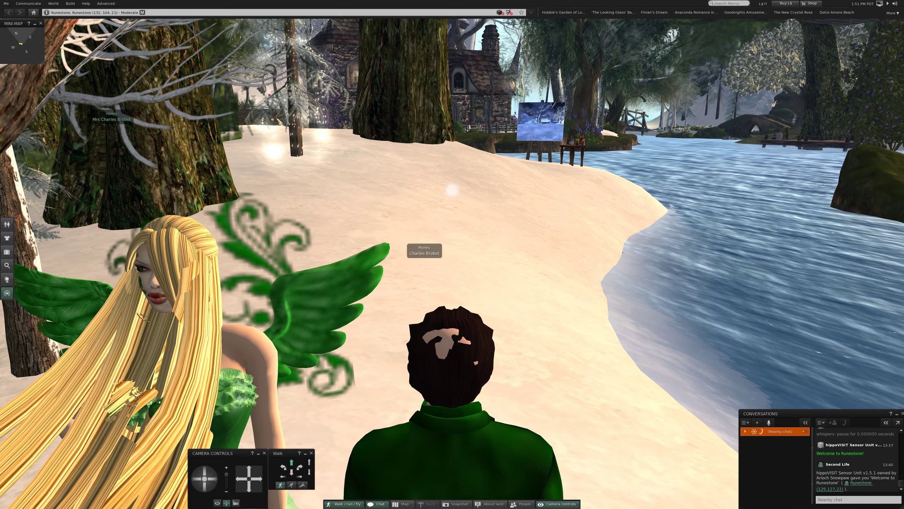
{"action": "key", "text": "Up"}
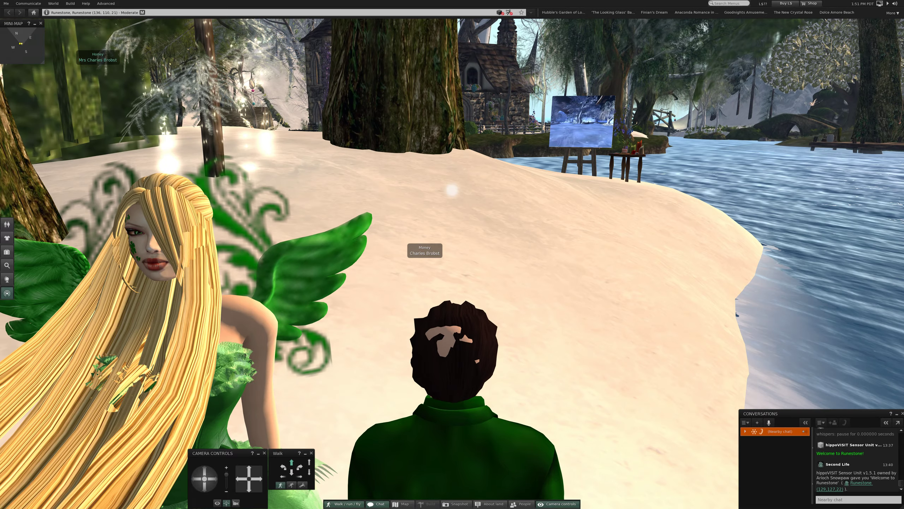
{"action": "key", "text": "Left"}
{"action": "key", "text": "Left"}
{"action": "key", "text": "Up"}
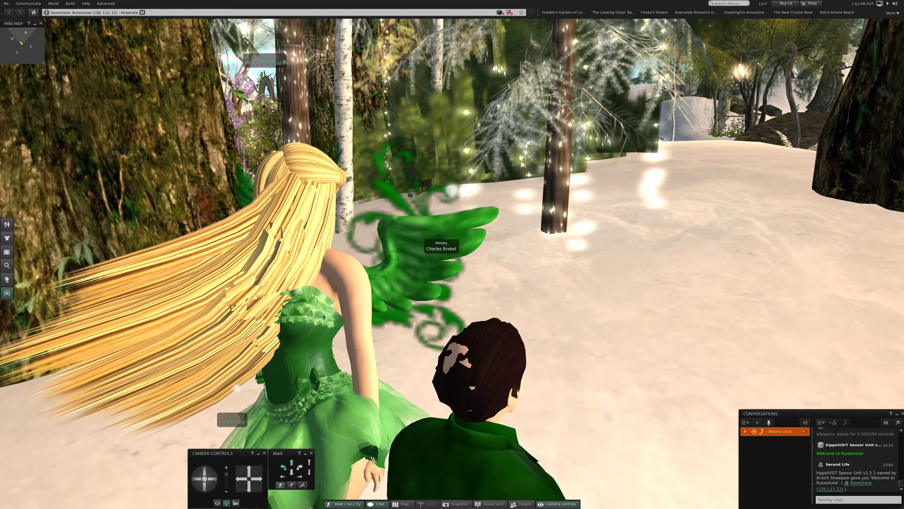
Step: Walk to the stone bridge, step onto it and turn left toward the river
{"action": "key", "text": "Up"}
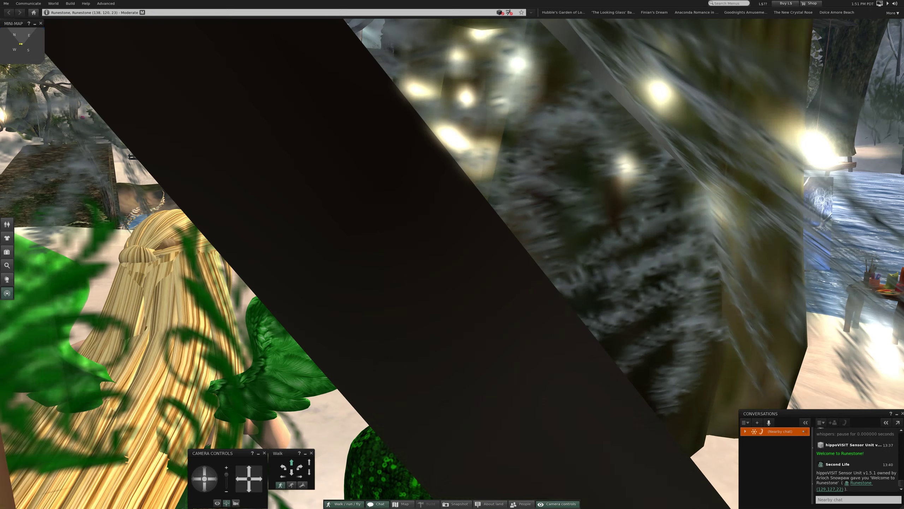
{"action": "key", "text": "Up"}
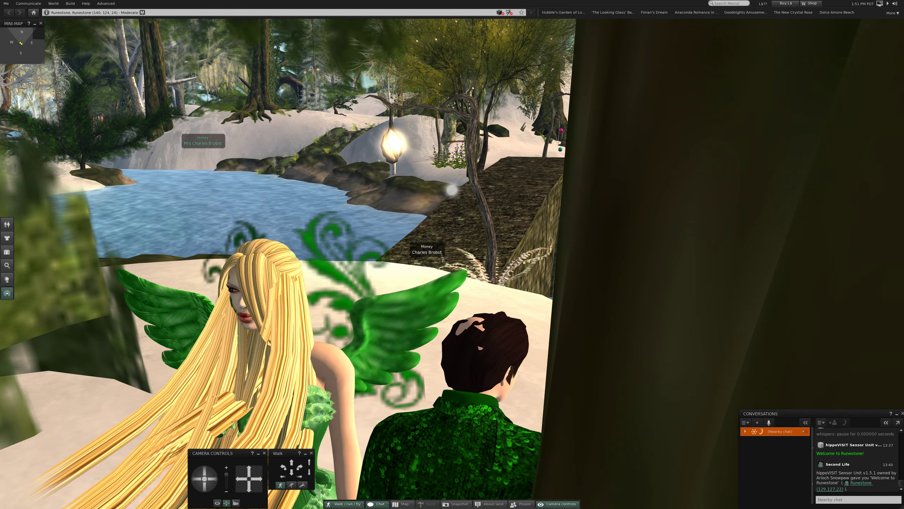
{"action": "key", "text": "Up"}
{"action": "key", "text": "Up"}
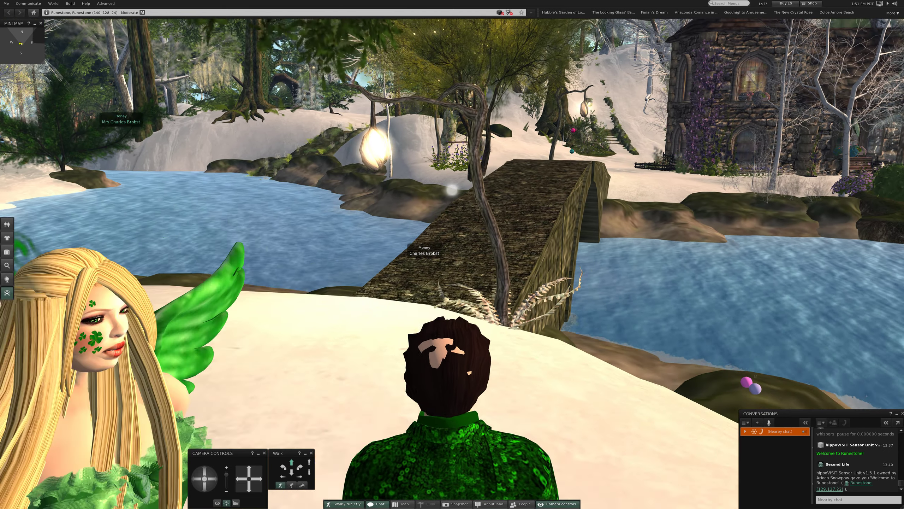
{"action": "key", "text": "Up"}
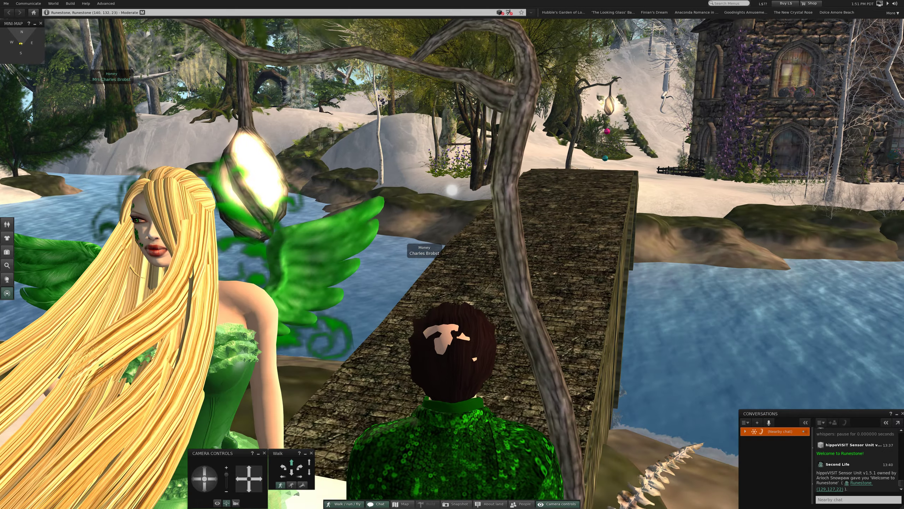
{"action": "key", "text": "Right"}
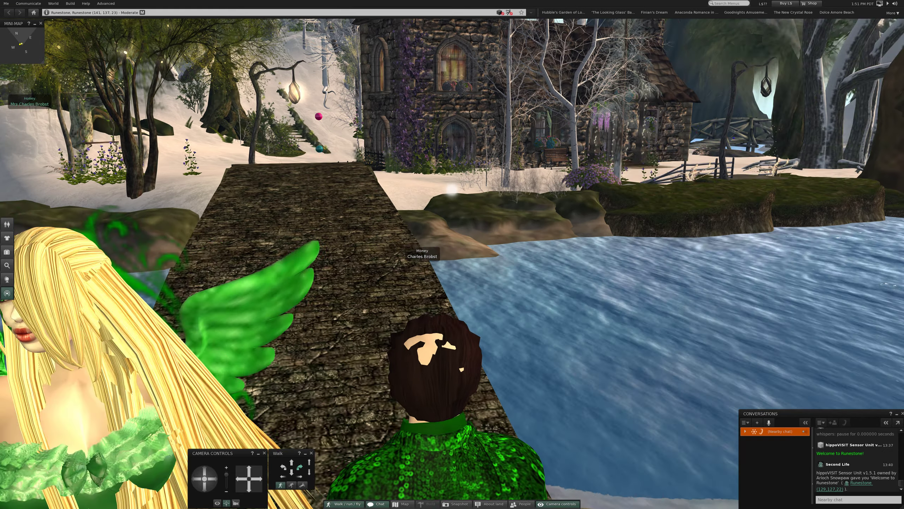
{"action": "key", "text": "Left"}
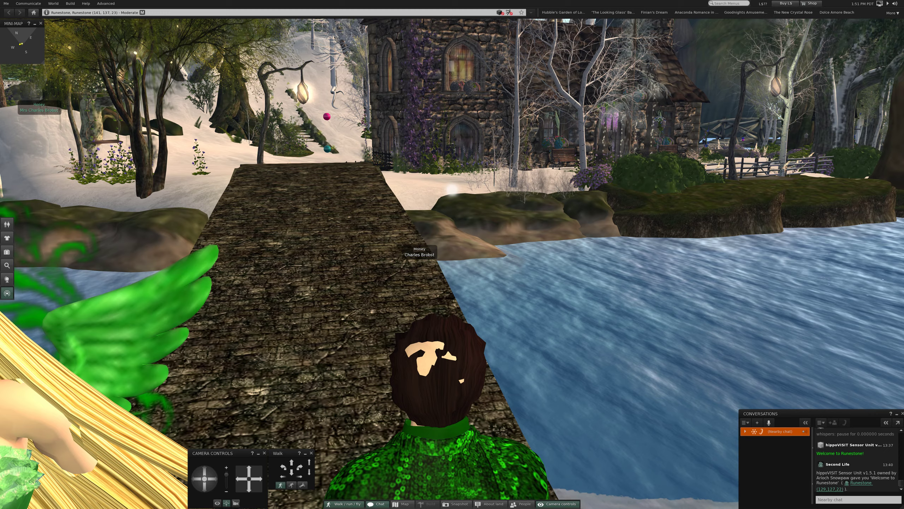
{"action": "key", "text": "Left"}
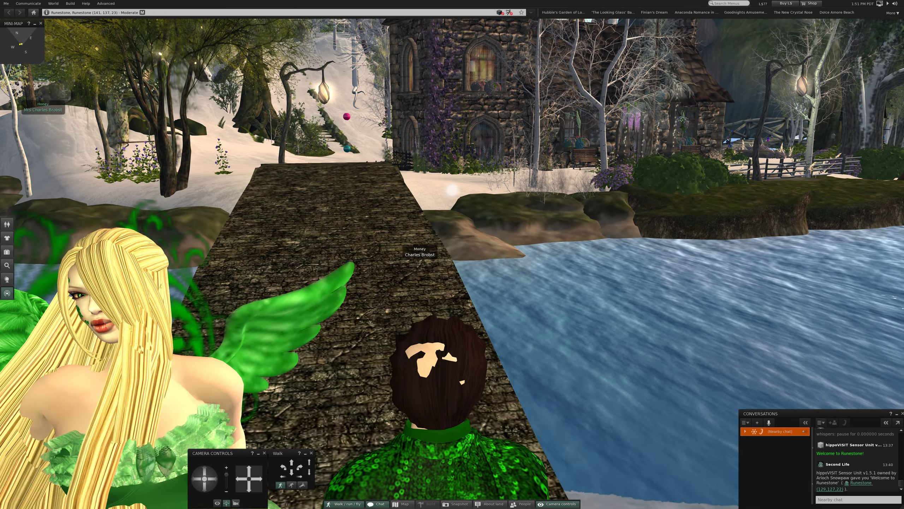
{"action": "key", "text": "Left"}
{"action": "key", "text": "Left"}
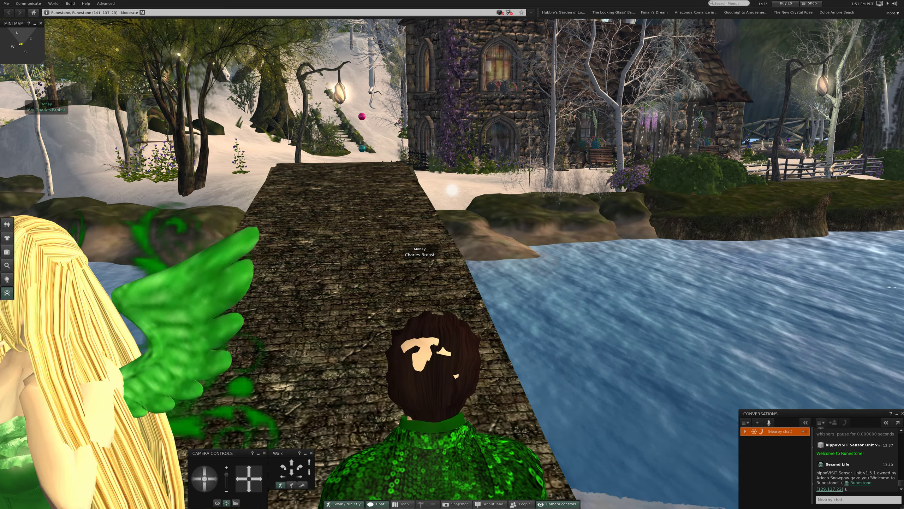
{"action": "key", "text": "Left"}
Step: Turn back to face the stone house and walk to the bridge's far end
{"action": "key", "text": "Right"}
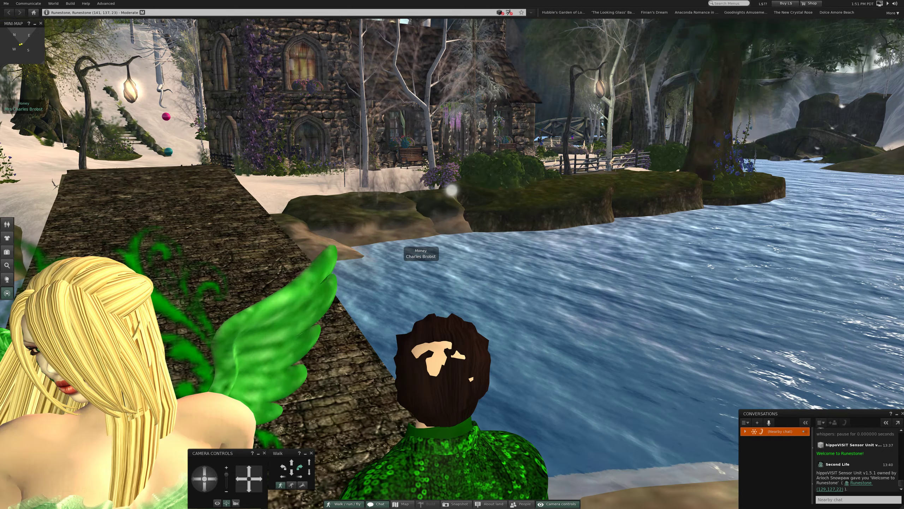
{"action": "key", "text": "Left"}
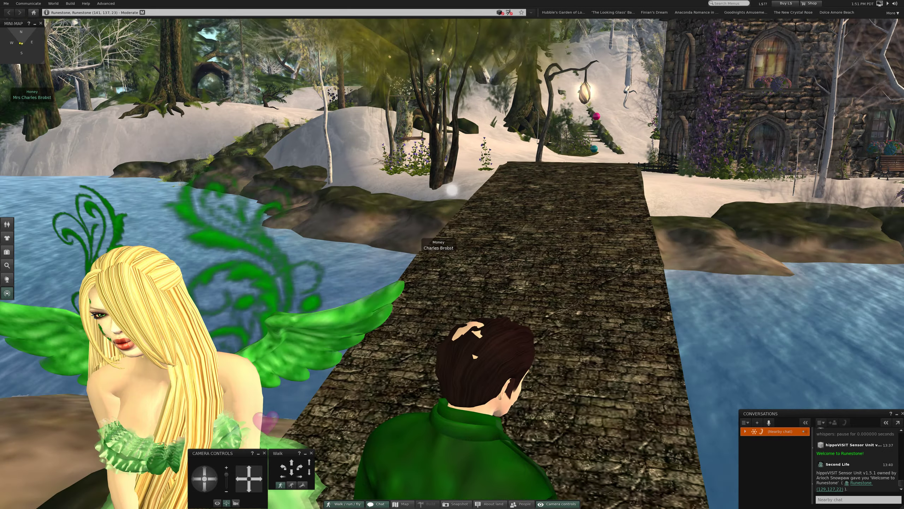
{"action": "key", "text": "Right"}
{"action": "key", "text": "Left"}
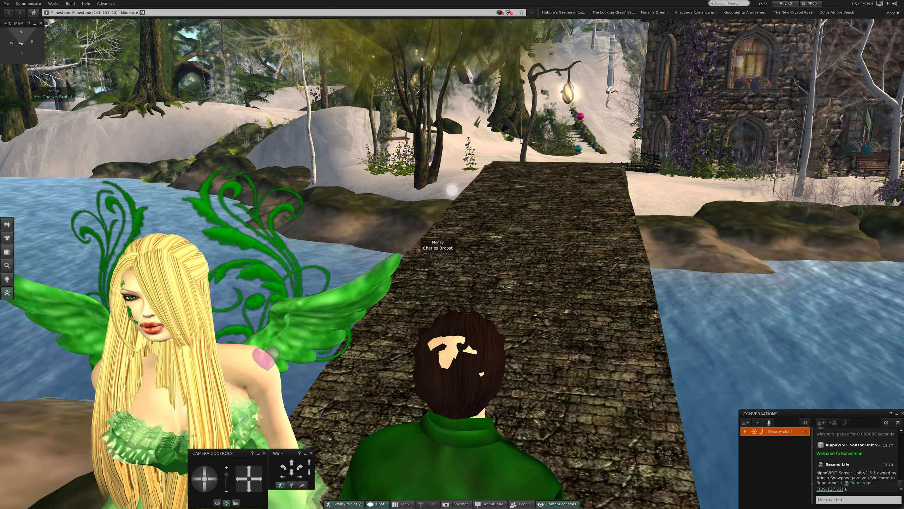
{"action": "key", "text": "Up"}
{"action": "key", "text": "Right"}
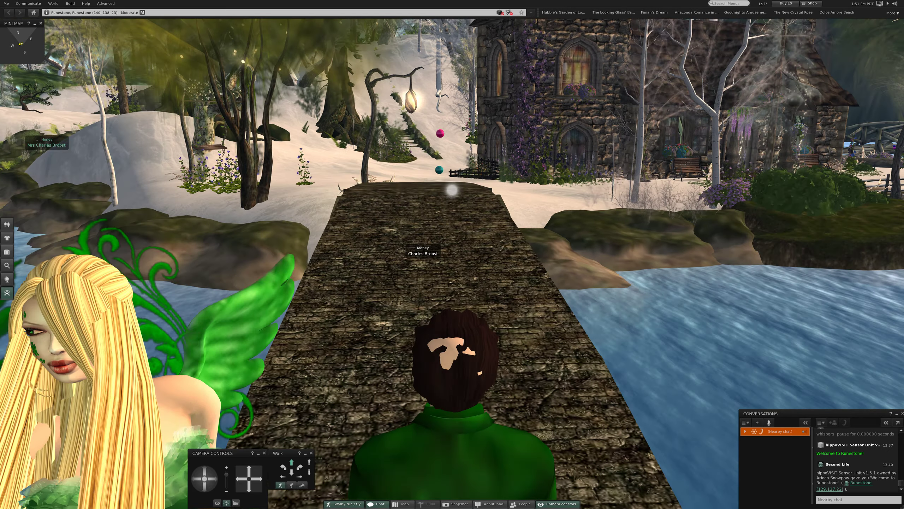
{"action": "key", "text": "Up"}
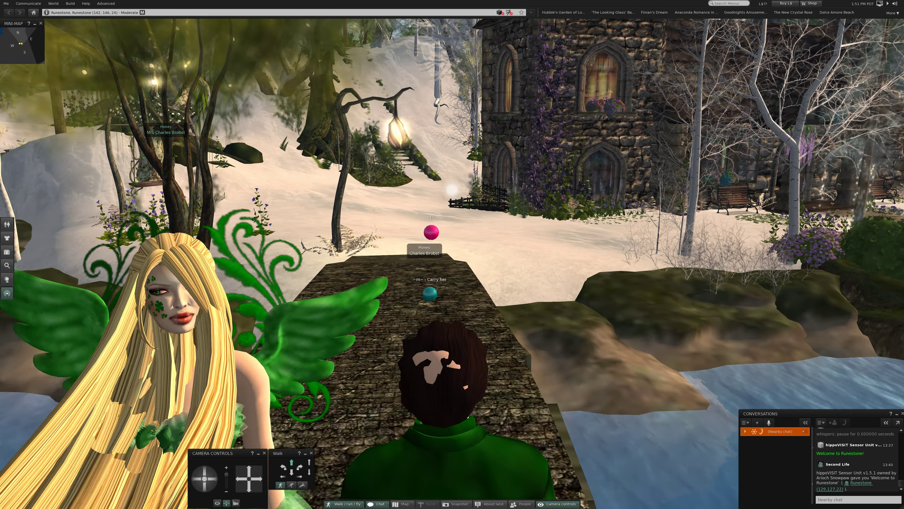
Step: Walk off the bridge past the house and bench to the well
{"action": "key", "text": "Up"}
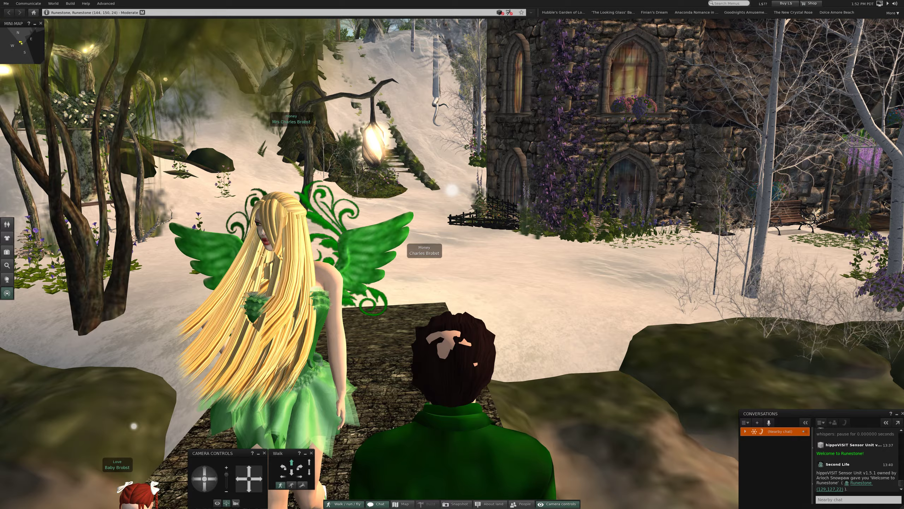
{"action": "key", "text": "Up"}
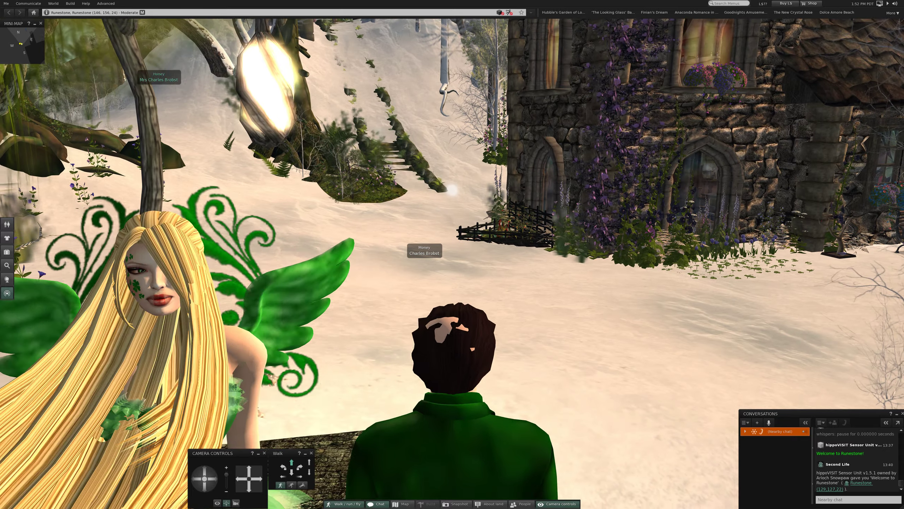
{"action": "key", "text": "Right"}
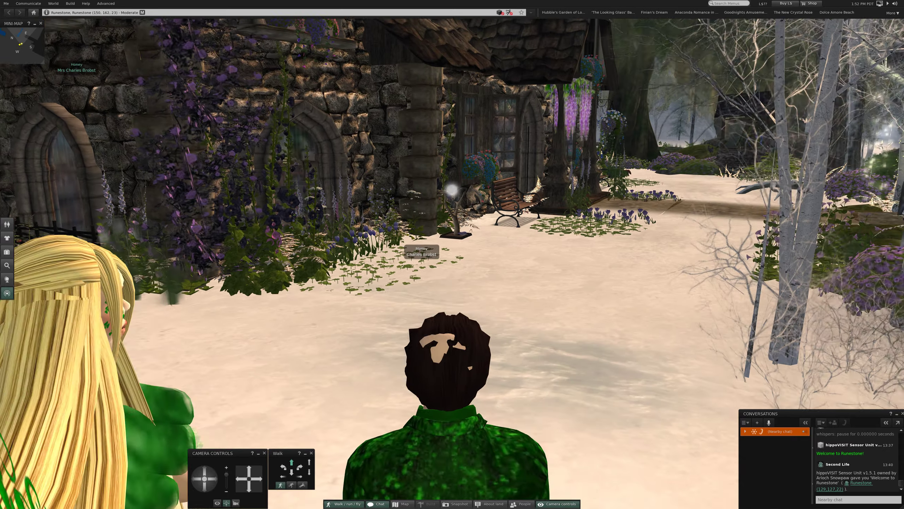
{"action": "key", "text": "Up"}
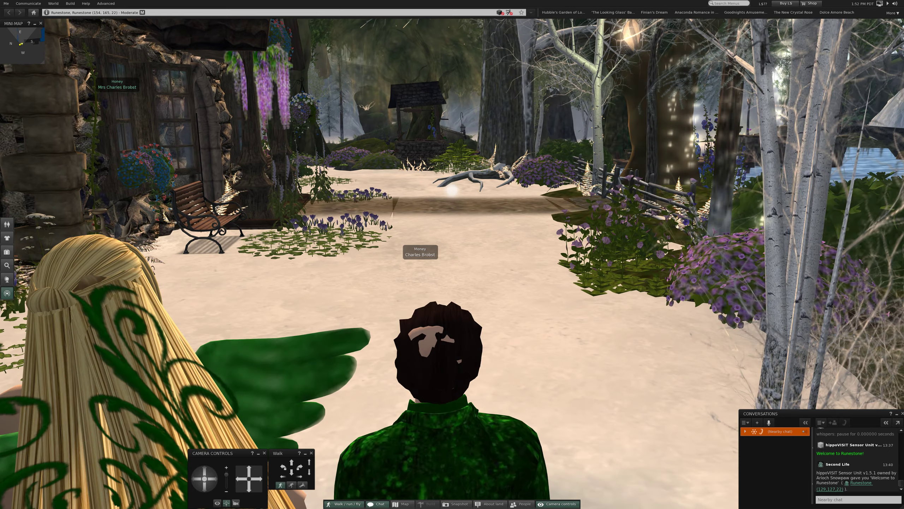
{"action": "key", "text": "Up"}
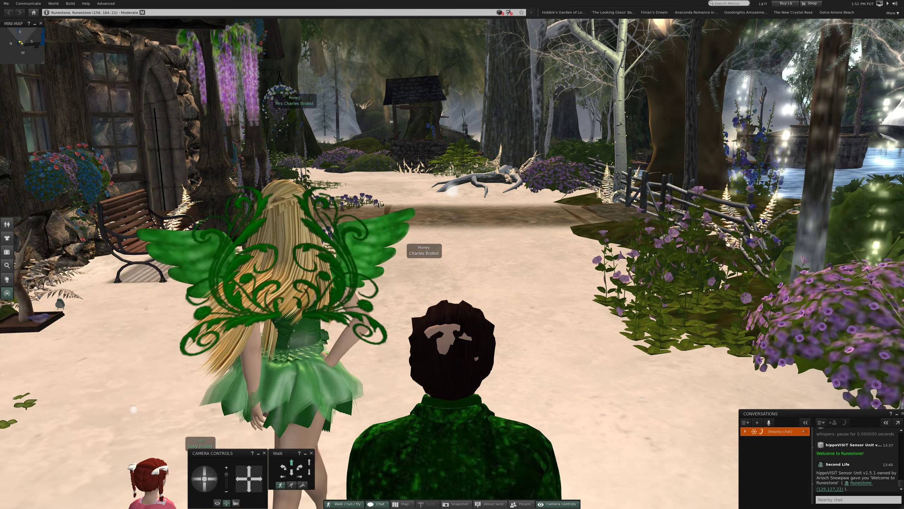
{"action": "key", "text": "Up"}
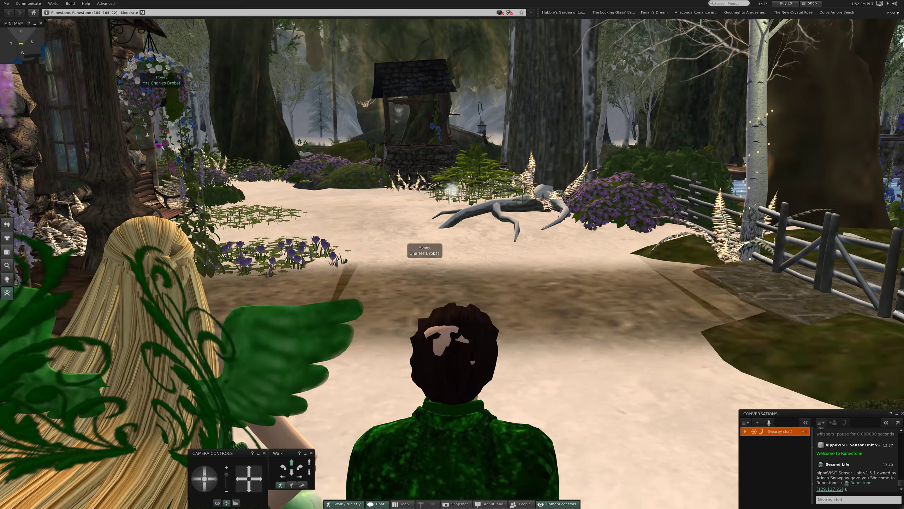
{"action": "key", "text": "Up"}
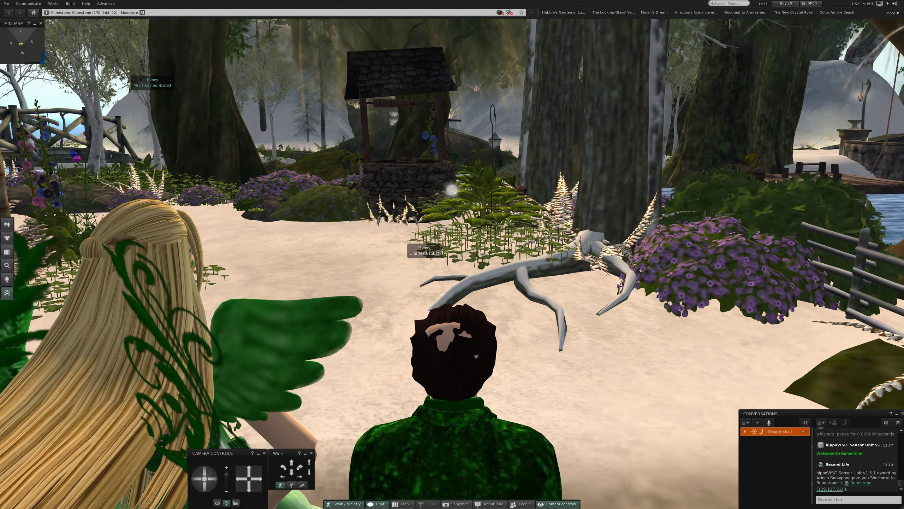
Step: Turn left and center the stone cottage's archway between the benches
{"action": "key", "text": "Left"}
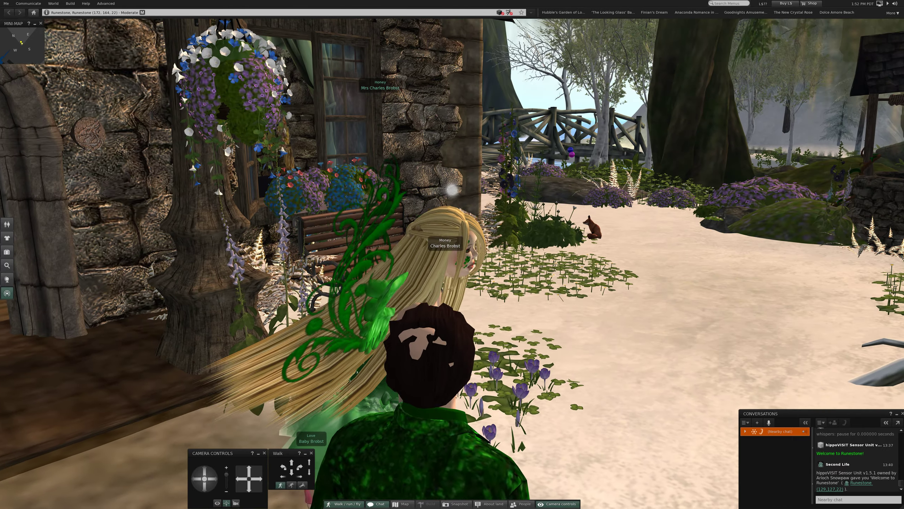
{"action": "key", "text": "Left"}
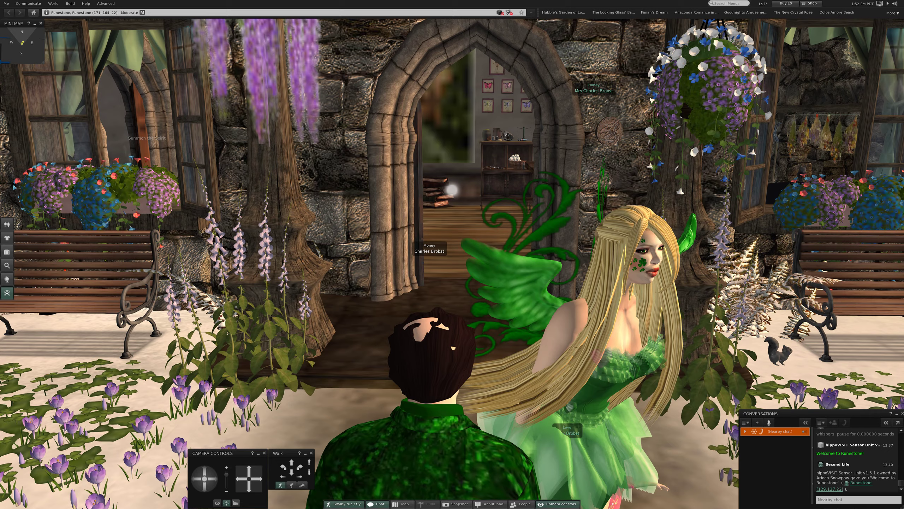
{"action": "key", "text": "Right"}
{"action": "key", "text": "Left"}
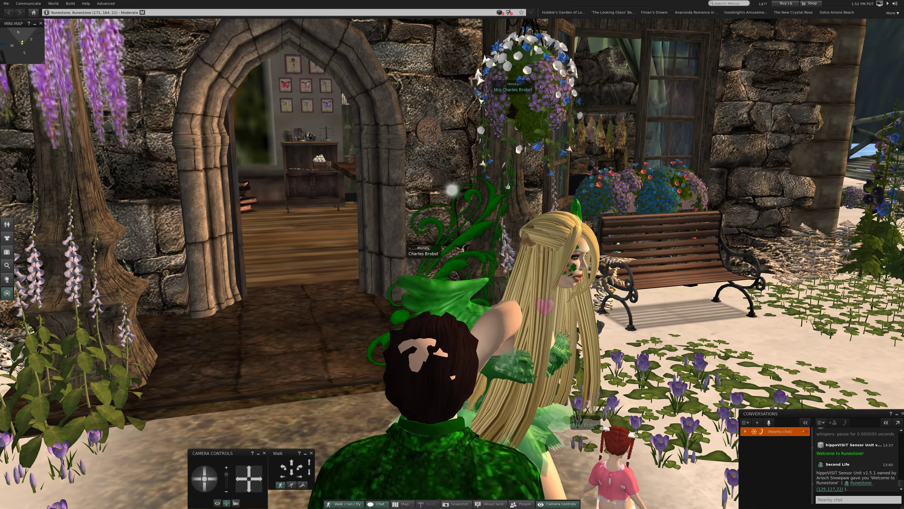
{"action": "key", "text": "Left"}
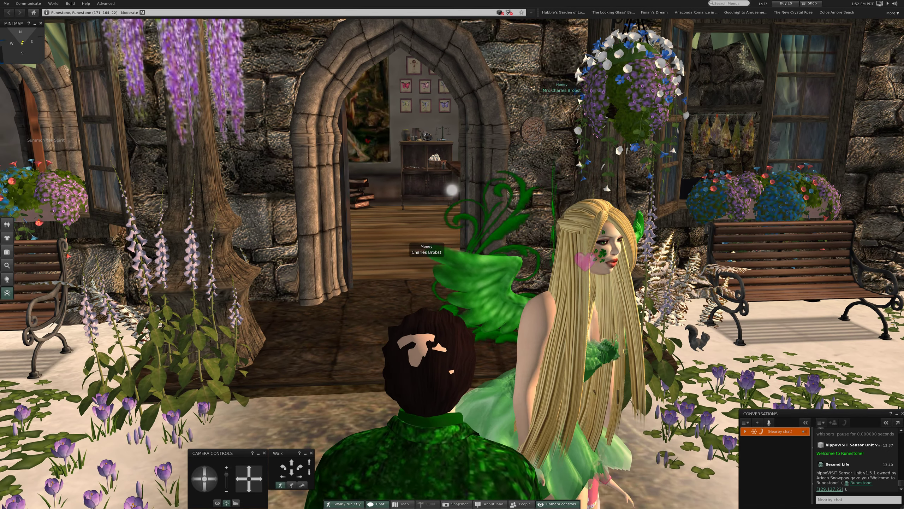
Step: Walk into the first room, glance at the door, table and cabinet, and reach the inner archway
{"action": "key", "text": "Up"}
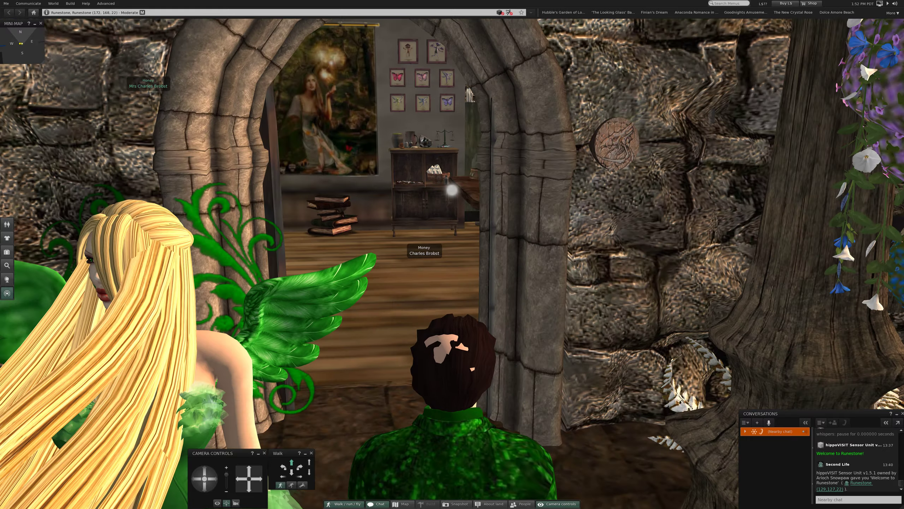
{"action": "key", "text": "Up"}
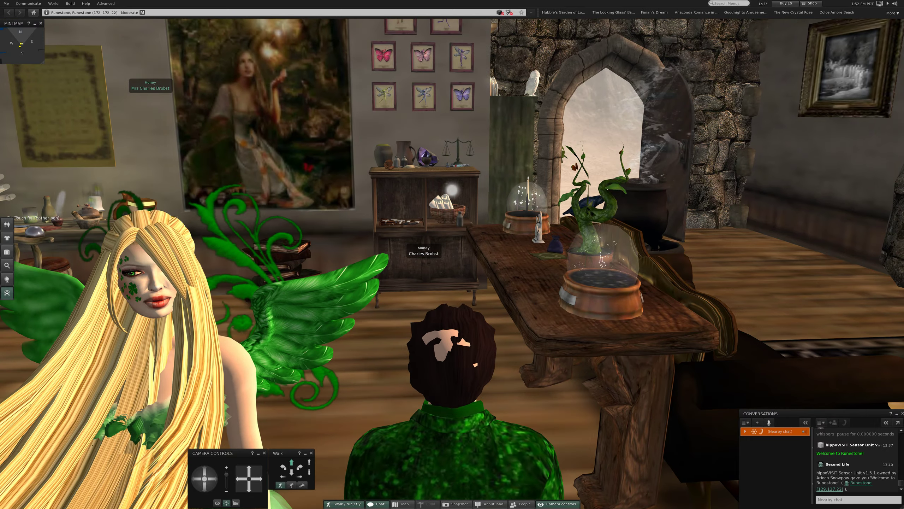
{"action": "key", "text": "Left"}
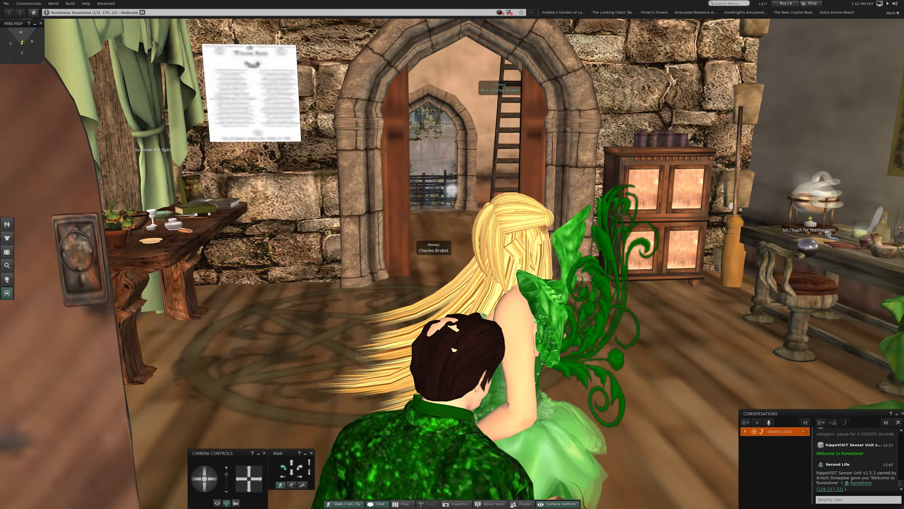
{"action": "key", "text": "Left"}
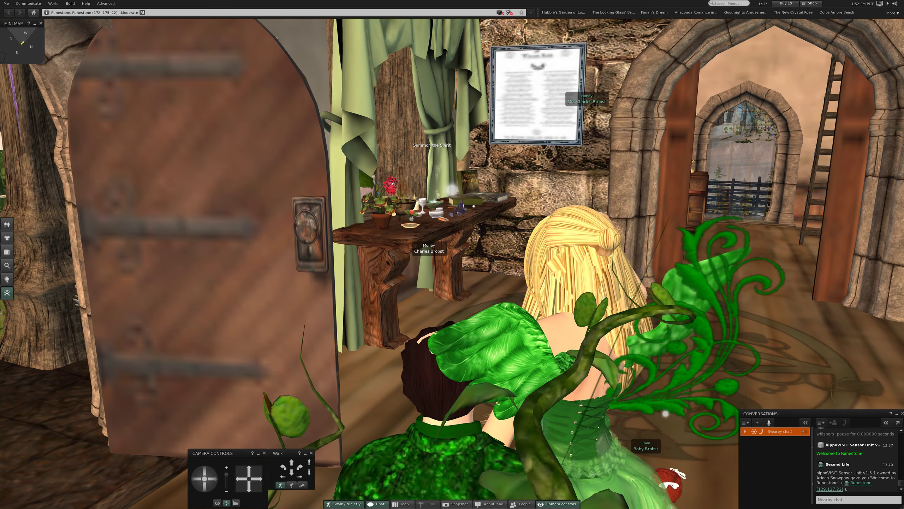
{"action": "key", "text": "Right"}
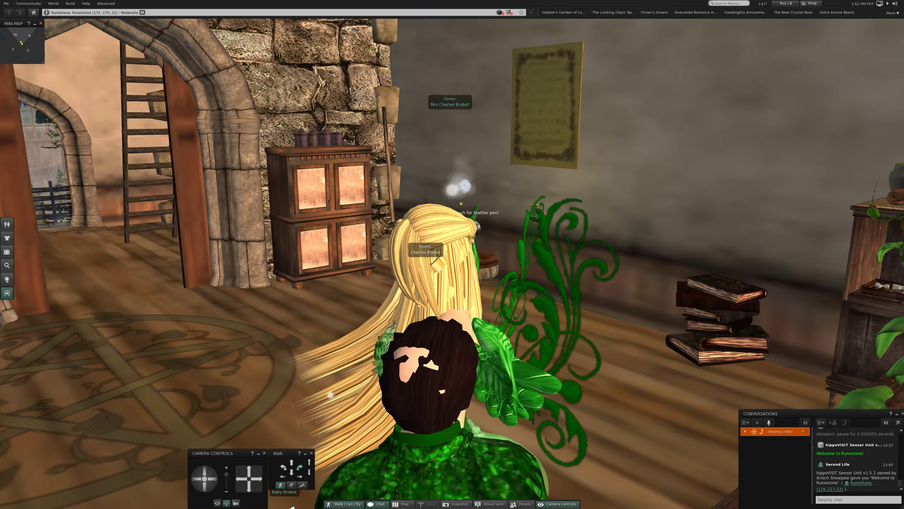
{"action": "key", "text": "Left"}
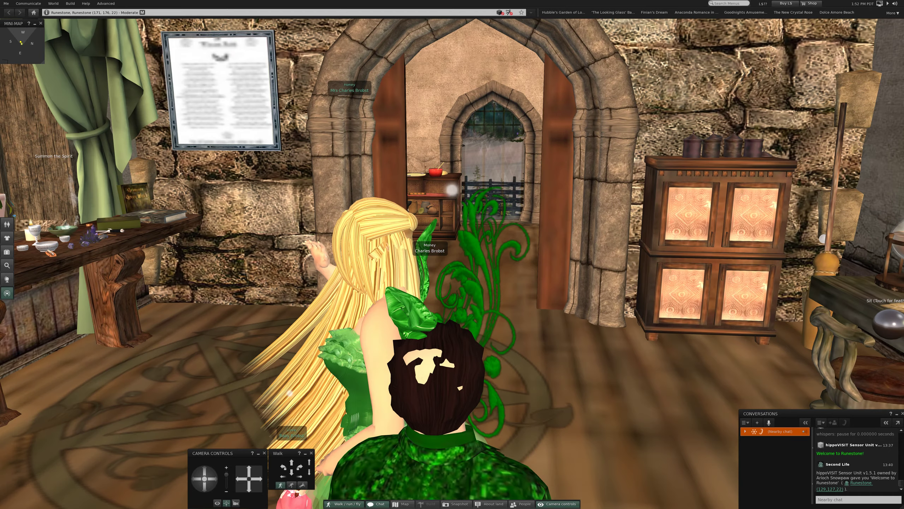
{"action": "key", "text": "Up"}
{"action": "key", "text": "Up"}
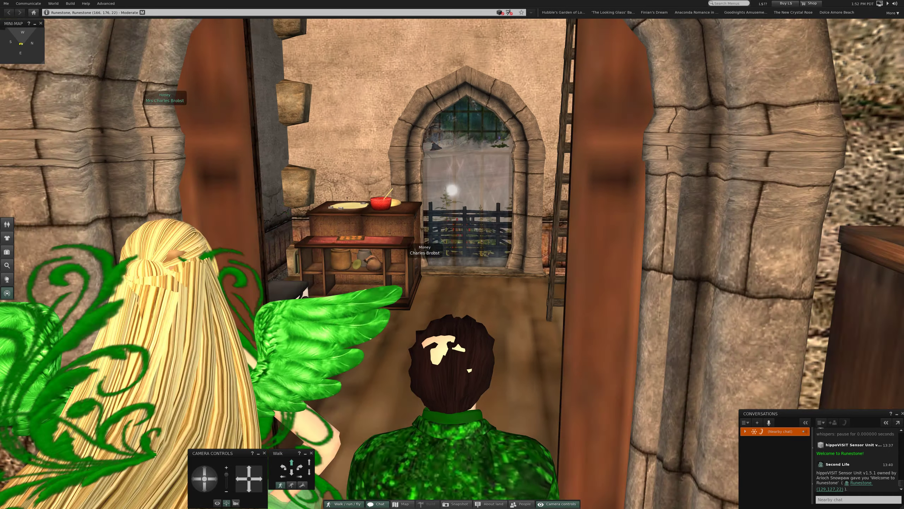
Step: Turn around the back room to bring the stove and doorway into view
{"action": "key", "text": "Left"}
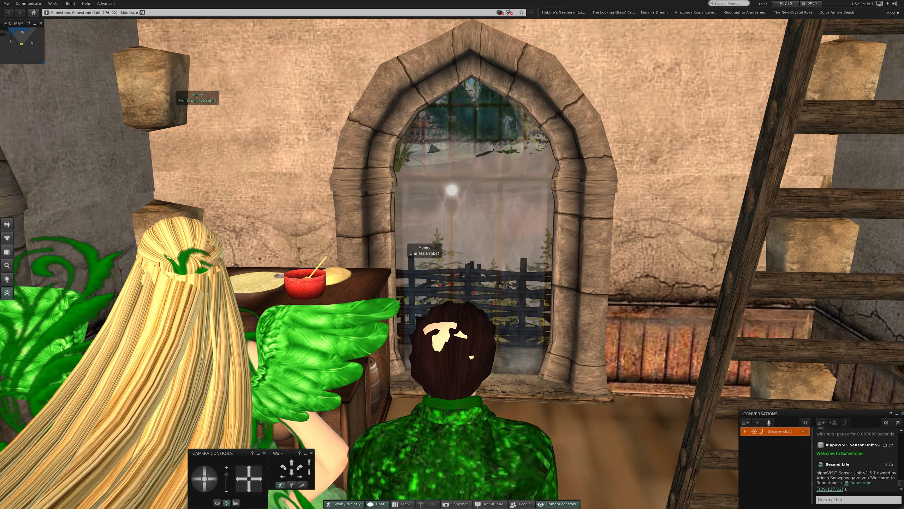
{"action": "key", "text": "Left"}
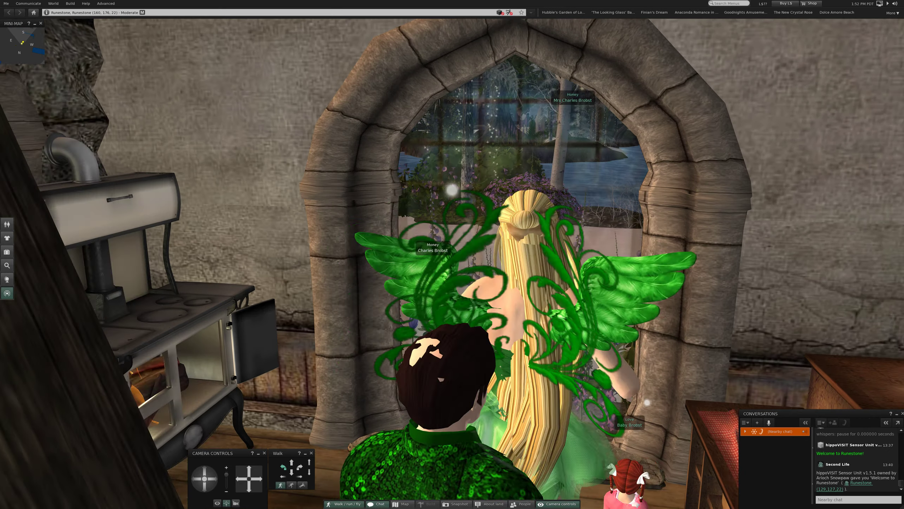
{"action": "key", "text": "Left"}
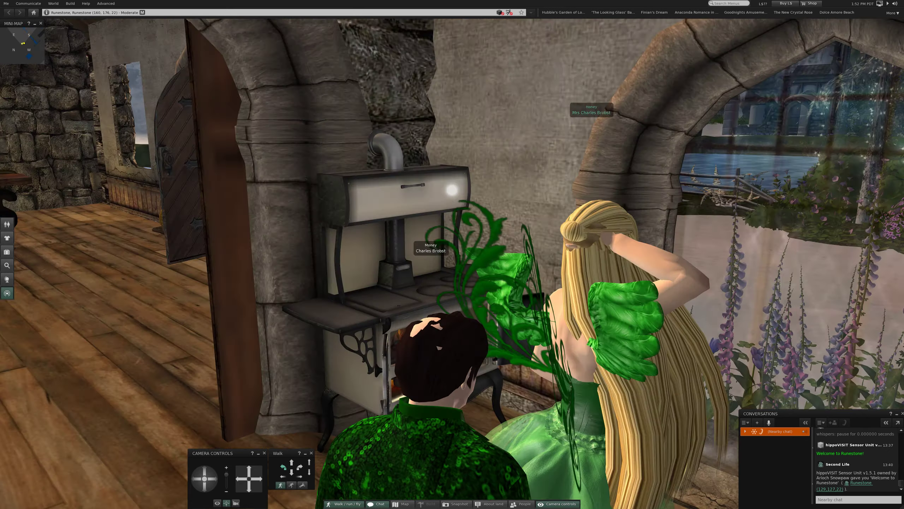
{"action": "key", "text": "Left"}
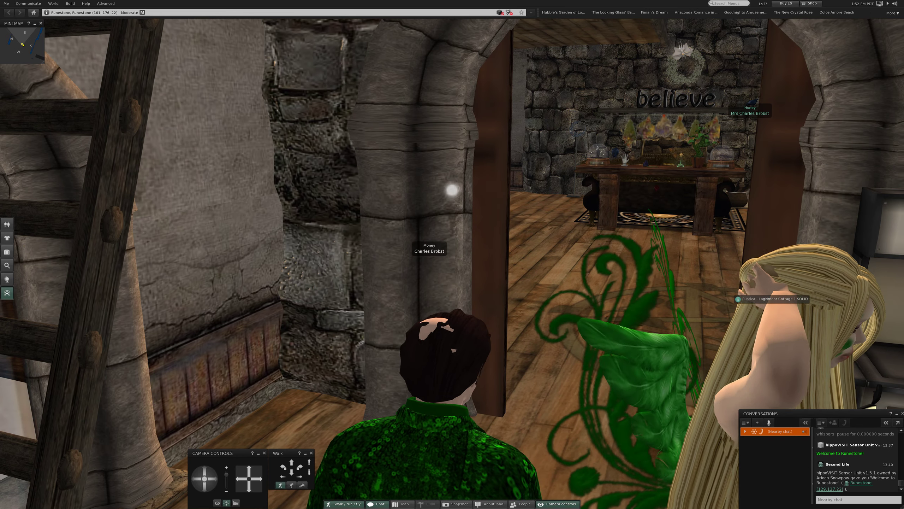
{"action": "key", "text": "Right"}
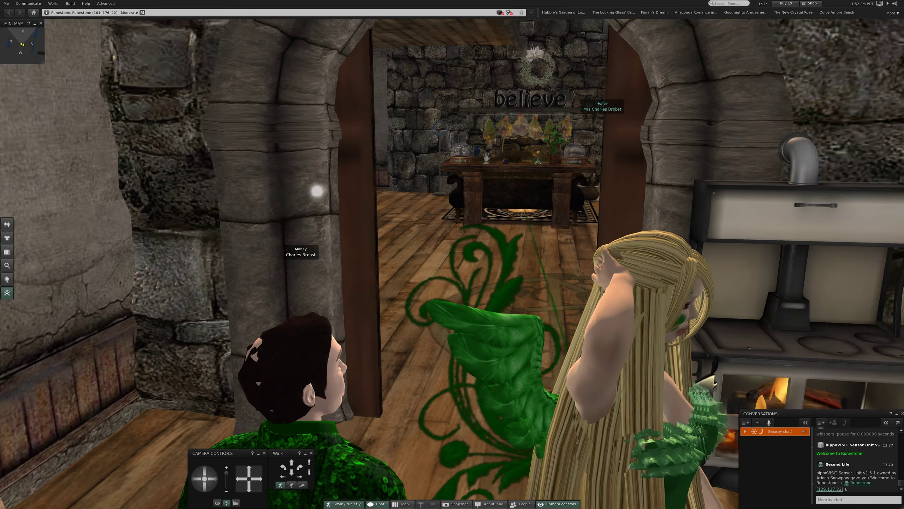
{"action": "key", "text": "Left"}
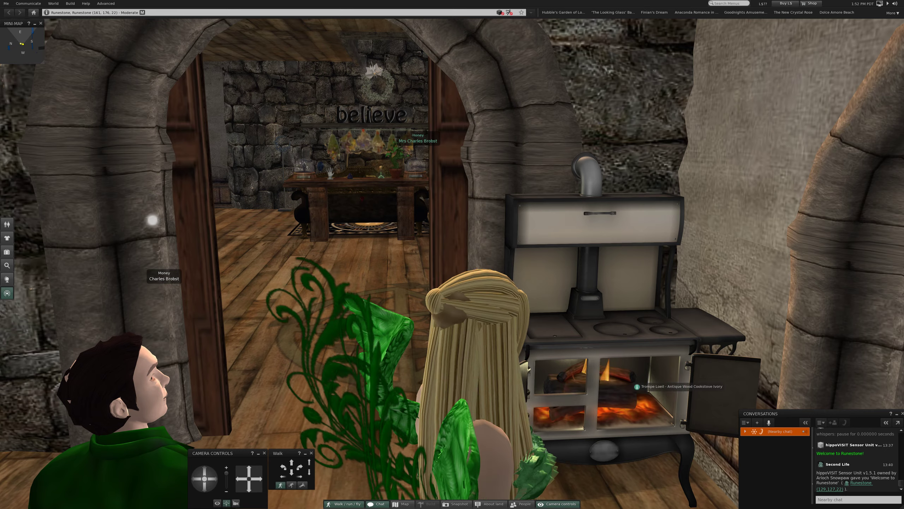
{"action": "key", "text": "Up"}
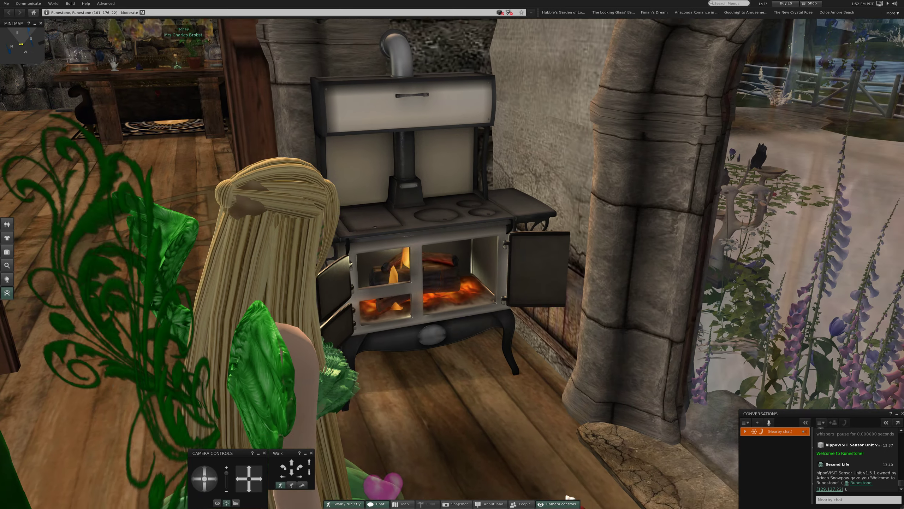
{"action": "scroll", "coordinate": [452, 283], "scroll_direction": "up", "scroll_amount": 5}
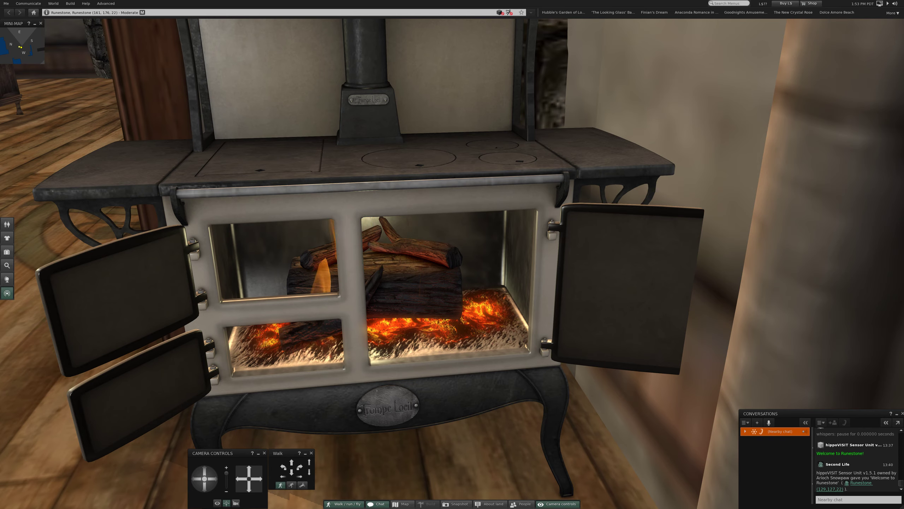
{"action": "key", "text": "Escape"}
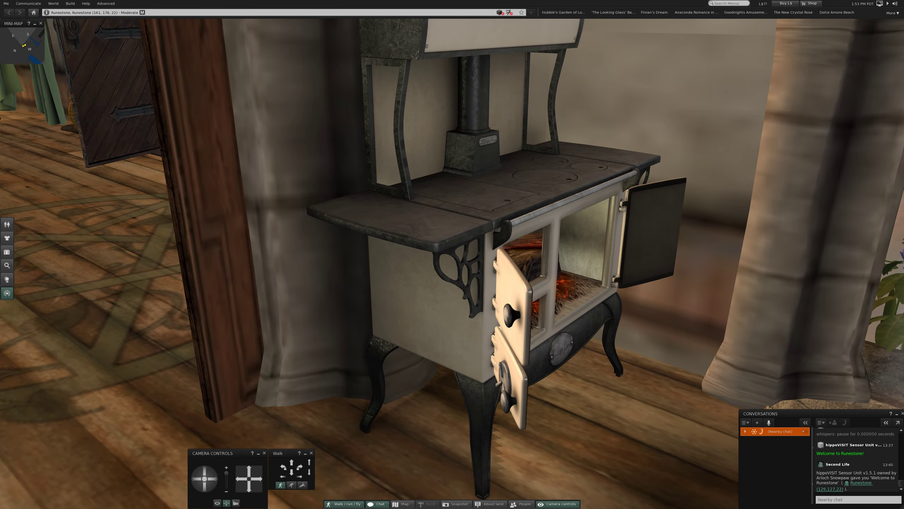
{"action": "key", "text": "Escape"}
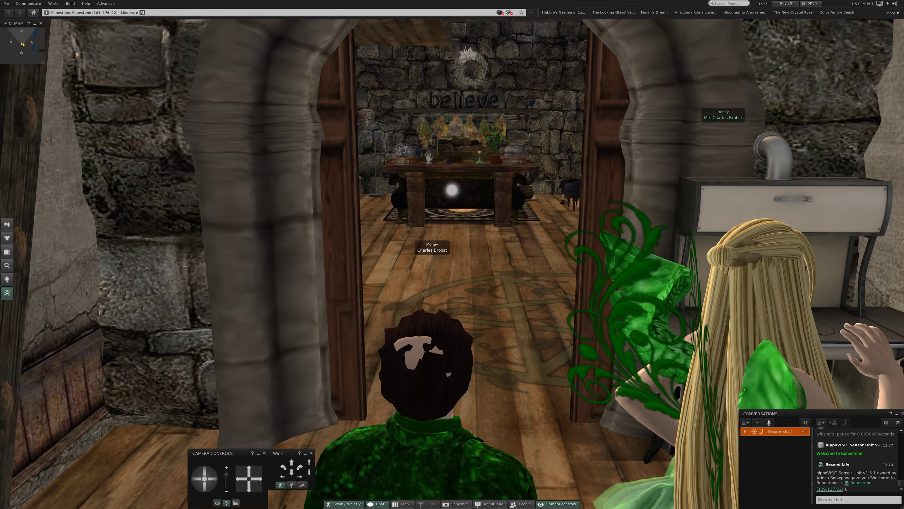
Step: Walk out of the cottage through the arched doorway into the garden
{"action": "key", "text": "Up"}
{"action": "key", "text": "Up"}
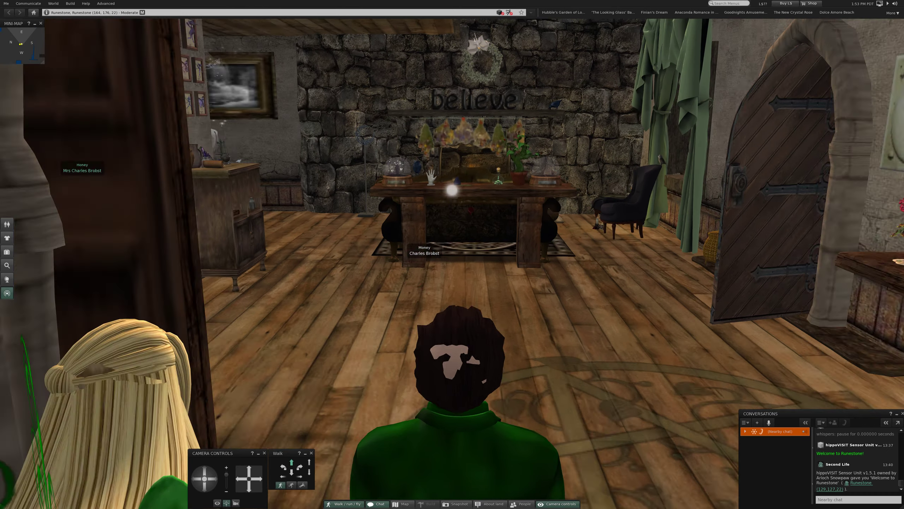
{"action": "key", "text": "Right"}
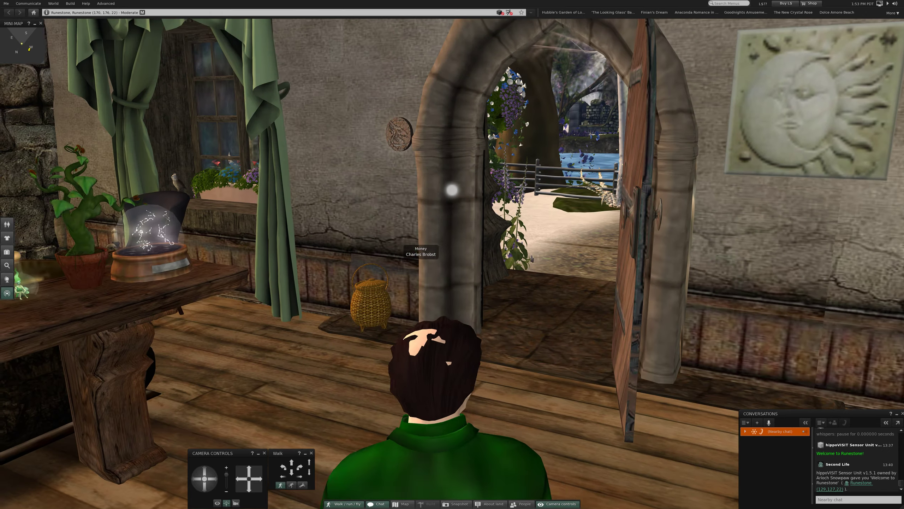
{"action": "key", "text": "Up"}
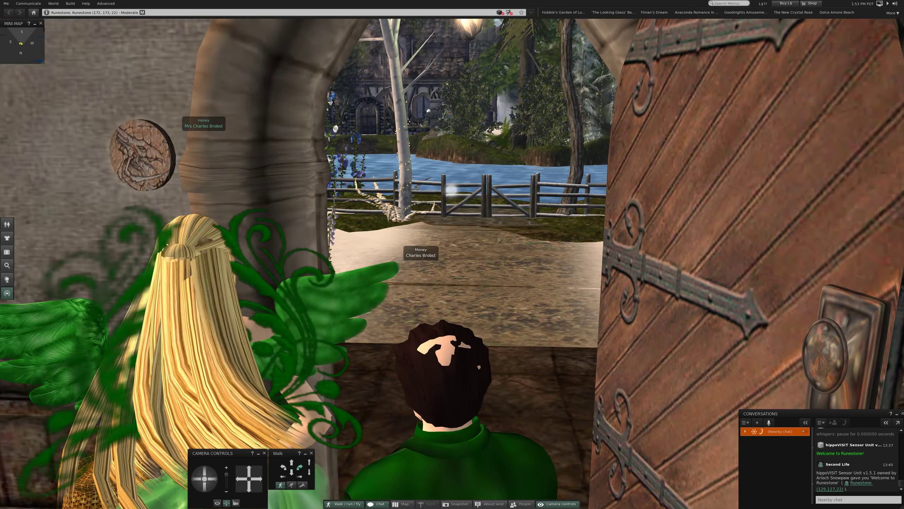
{"action": "key", "text": "Left"}
{"action": "key", "text": "Left"}
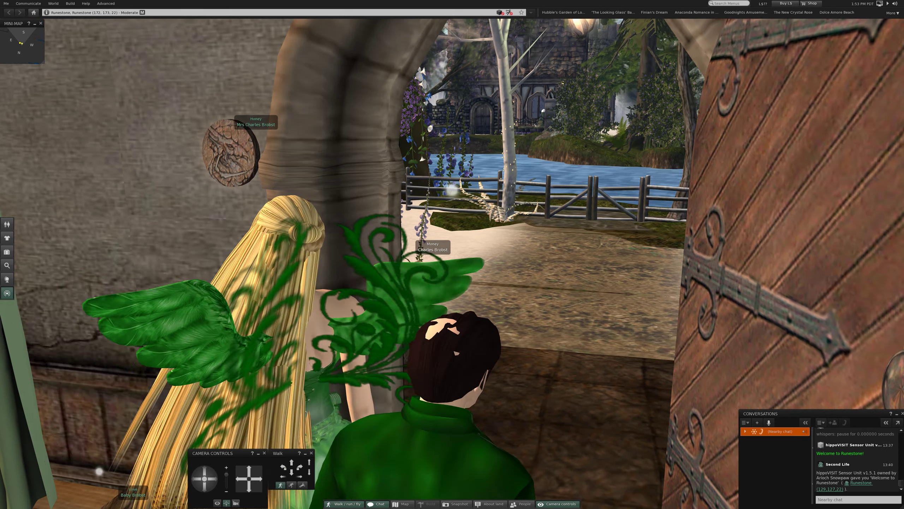
{"action": "key", "text": "Right"}
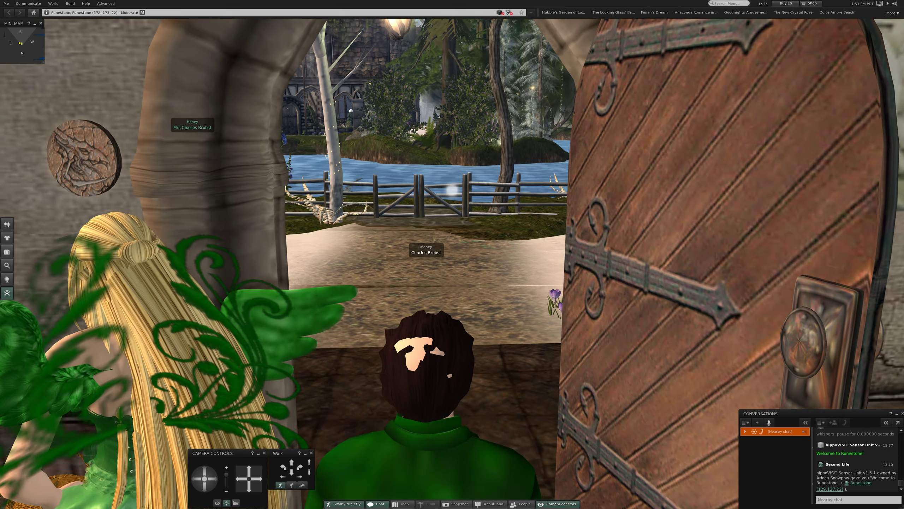
{"action": "key", "text": "Up"}
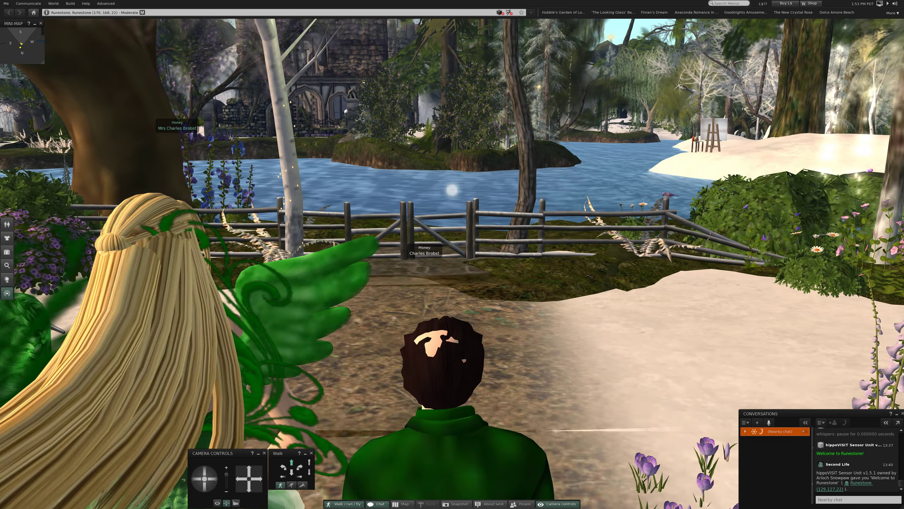
Step: Cross the sand past the flowers toward the bridge and the cottage door
{"action": "key", "text": "Right"}
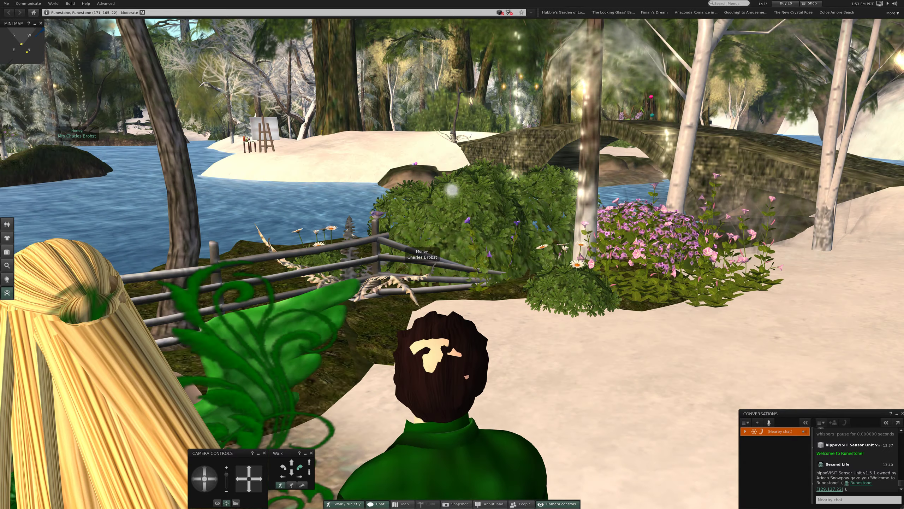
{"action": "key", "text": "Up"}
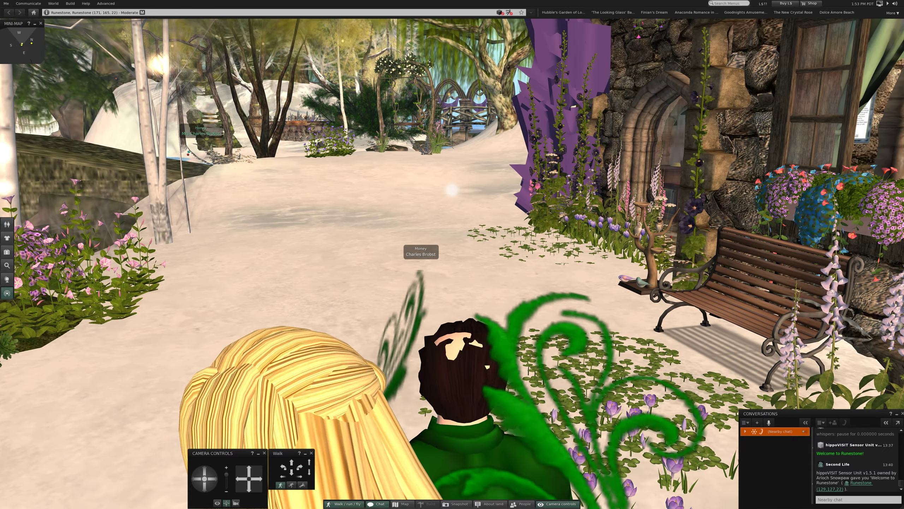
{"action": "key", "text": "Up"}
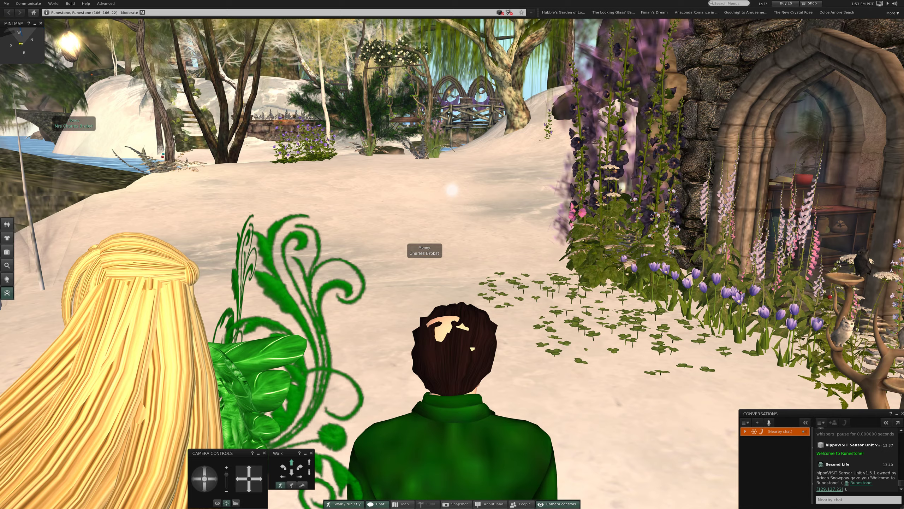
{"action": "key", "text": "Left"}
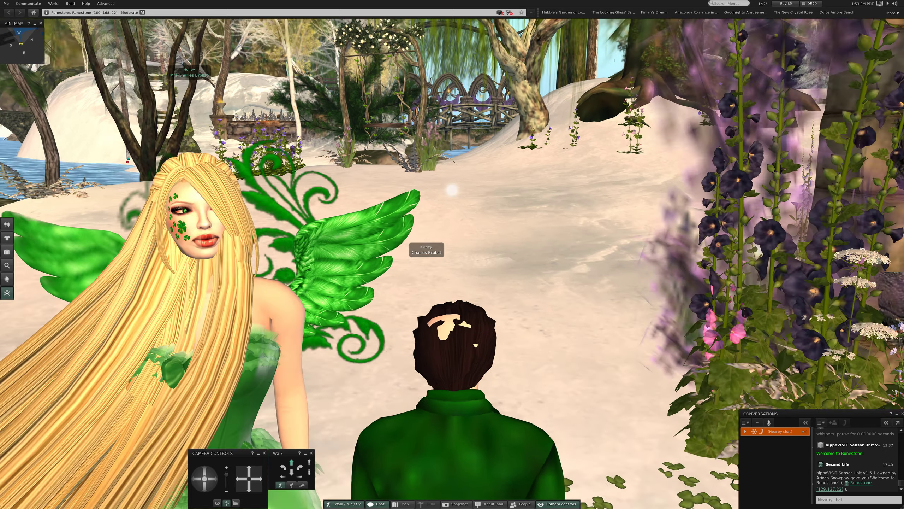
{"action": "key", "text": "Up"}
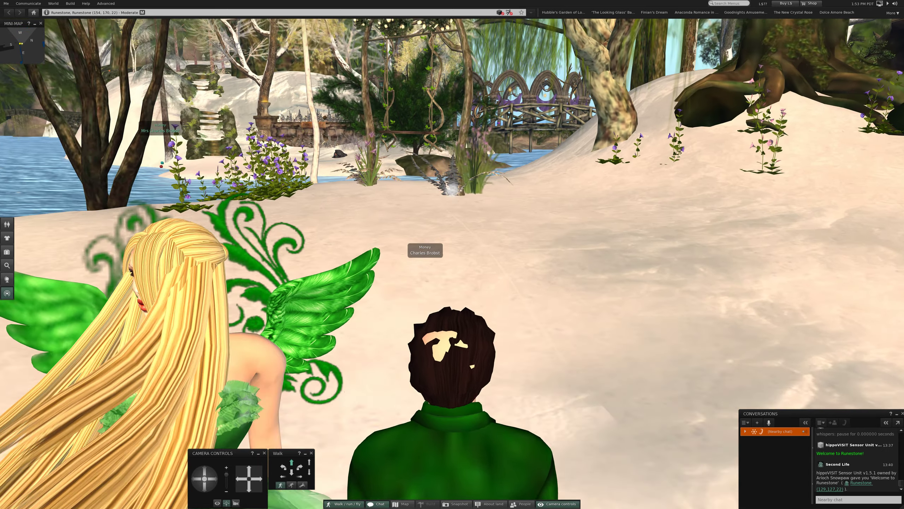
{"action": "key", "text": "Up"}
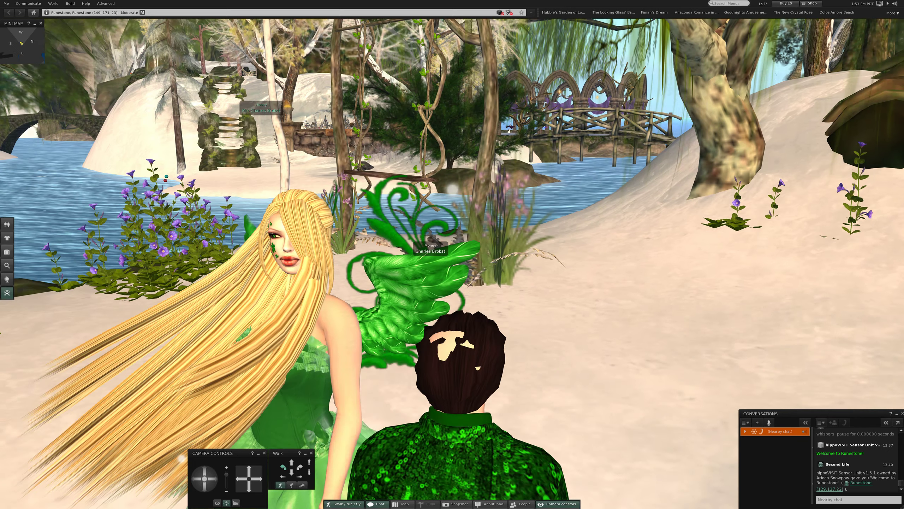
{"action": "key", "text": "Left"}
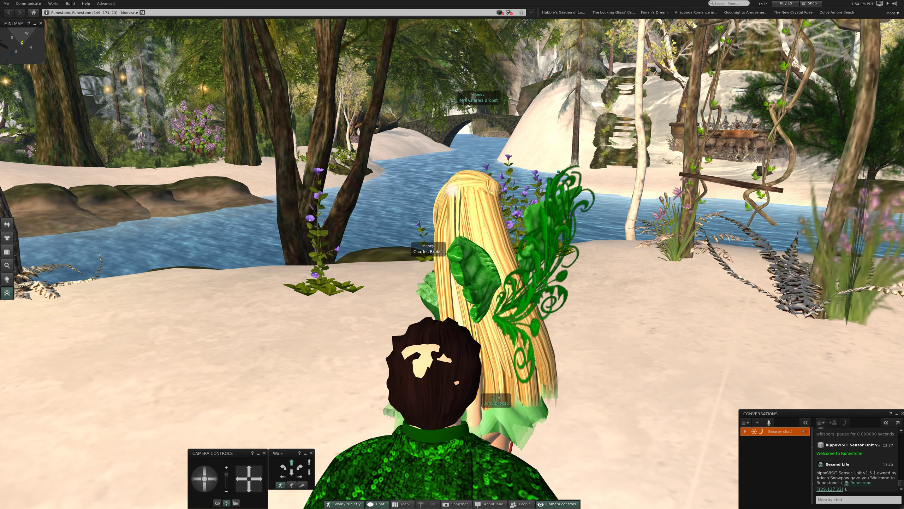
{"action": "key", "text": "Up"}
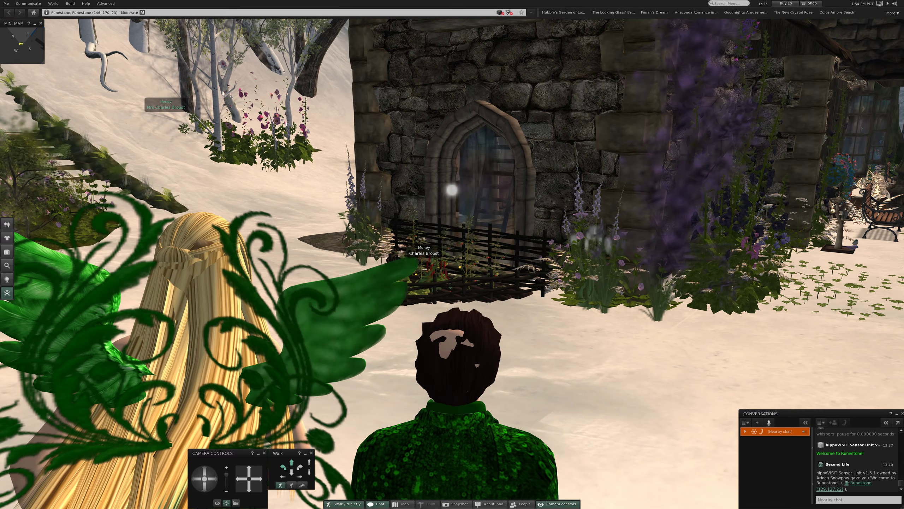
Step: Turn toward the hill and climb the stone steps past the ferns up the snowy slope
{"action": "key", "text": "Left"}
{"action": "key", "text": "Left"}
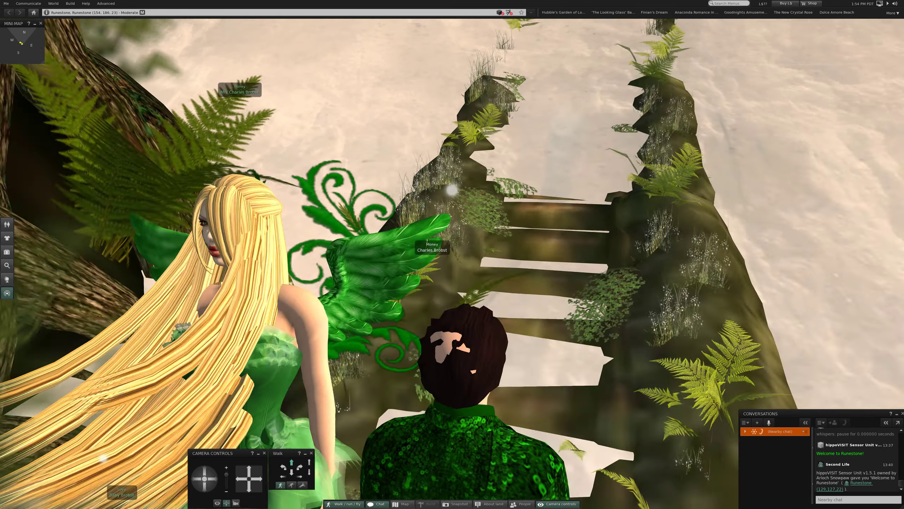
{"action": "key", "text": "Left"}
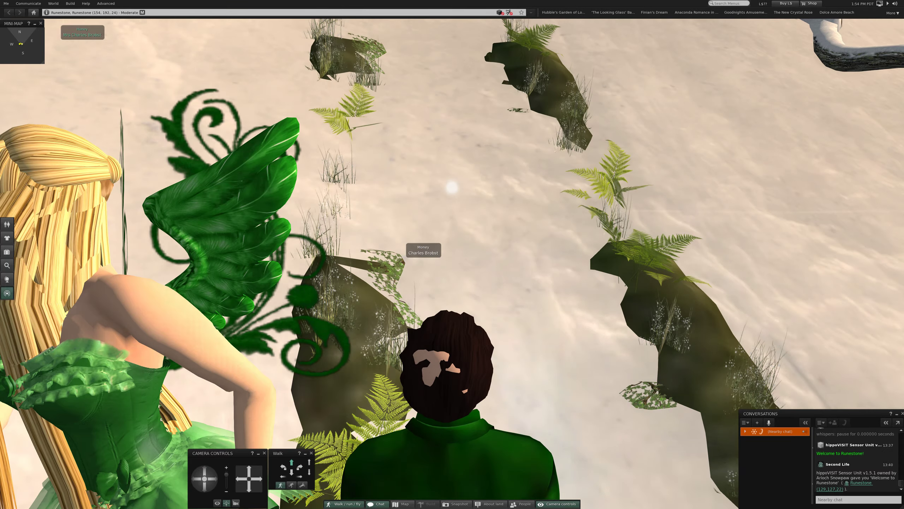
{"action": "key", "text": "Up"}
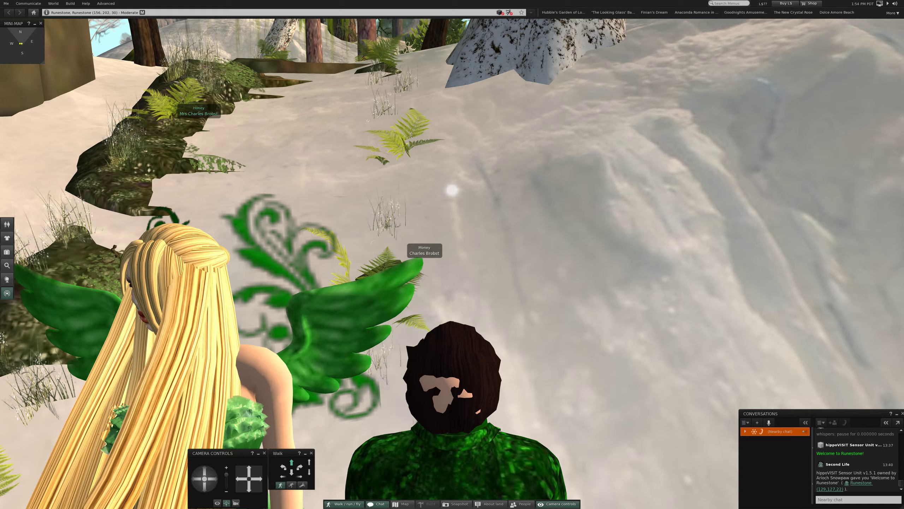
{"action": "key", "text": "Up"}
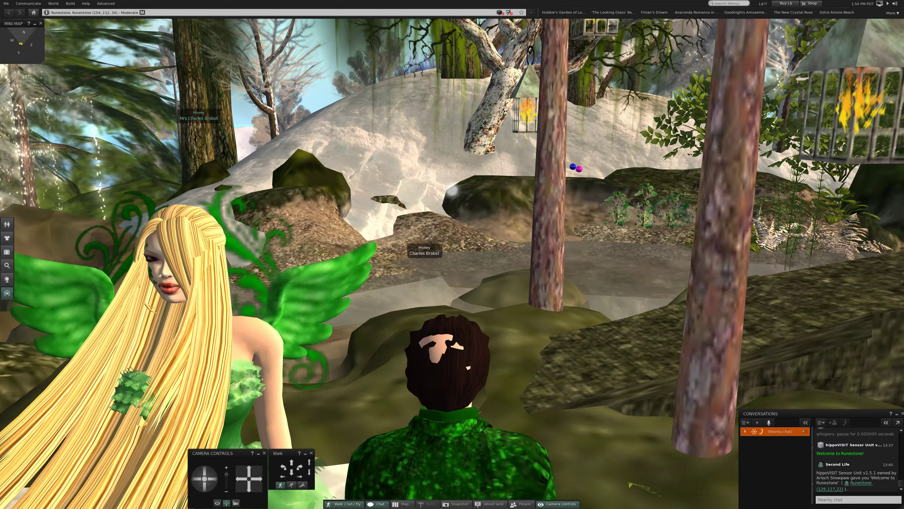
Step: Look around the forest past the fairy to find the path to the platform
{"action": "key", "text": "Left"}
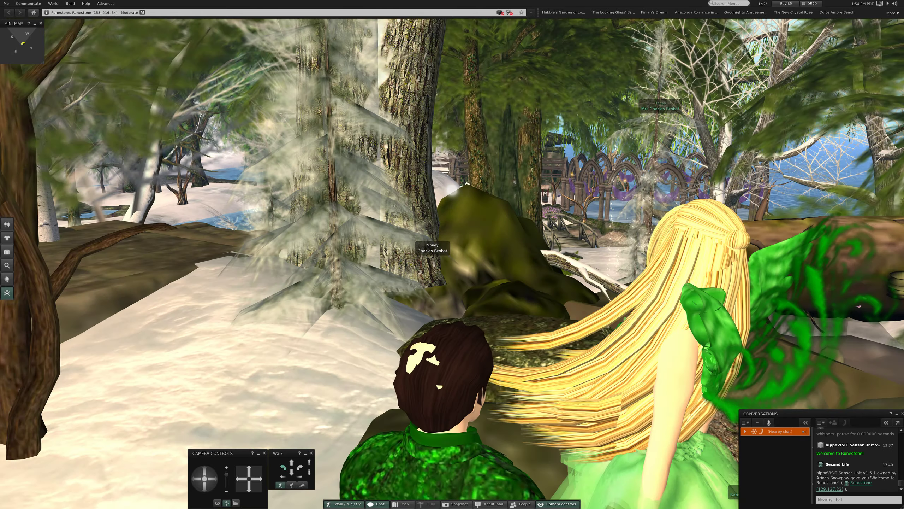
{"action": "key", "text": "Left"}
{"action": "key", "text": "Right"}
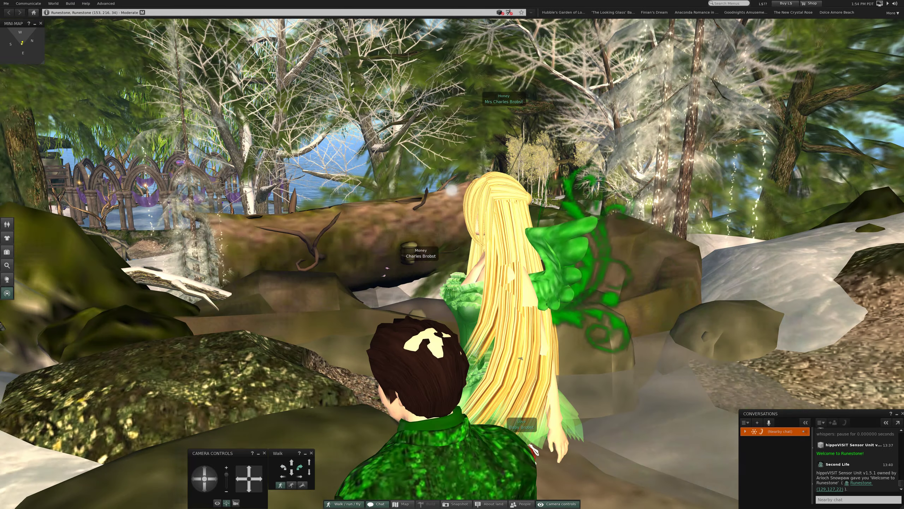
{"action": "key", "text": "Left"}
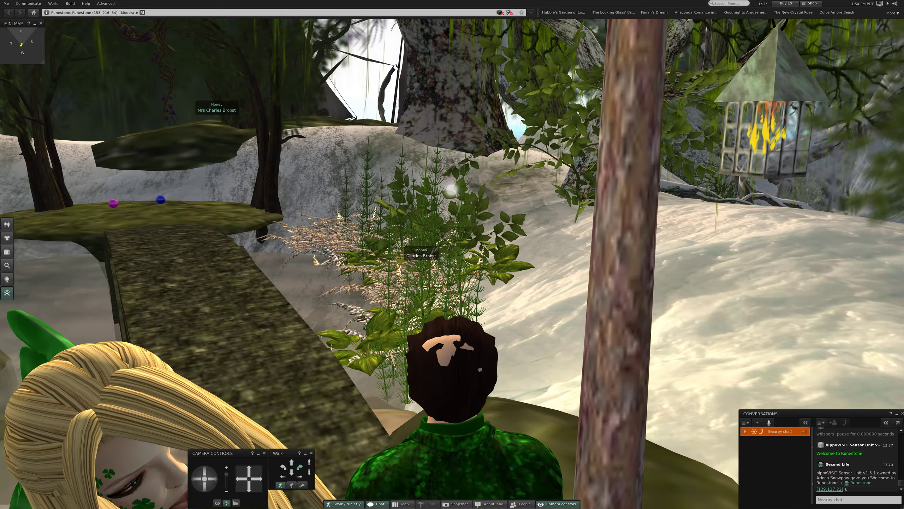
{"action": "key", "text": "Right"}
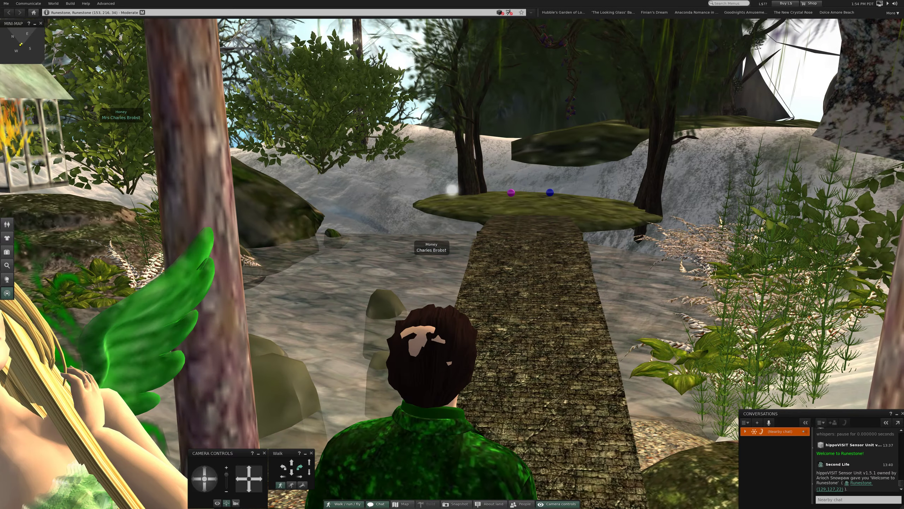
Step: Walk onto the middle of the mossy platform and swing the view to the Her and Him spheres
{"action": "key", "text": "Up"}
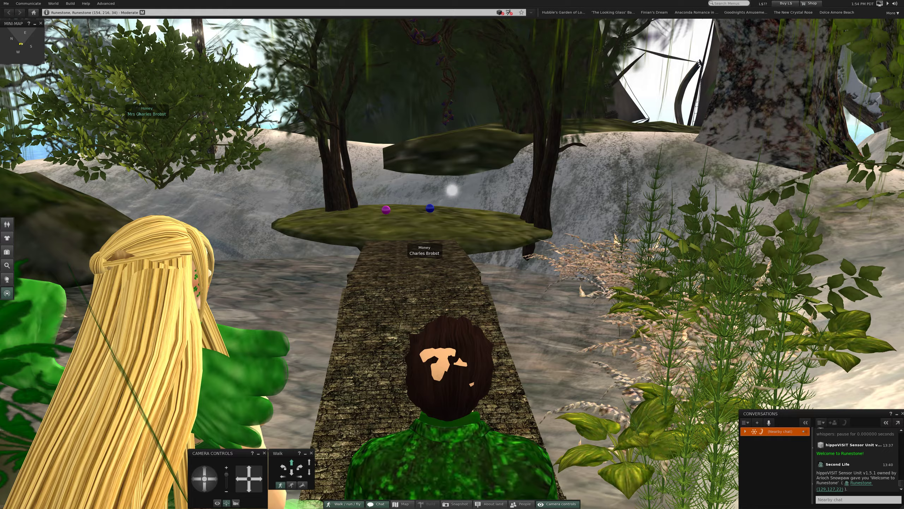
{"action": "key", "text": "Up"}
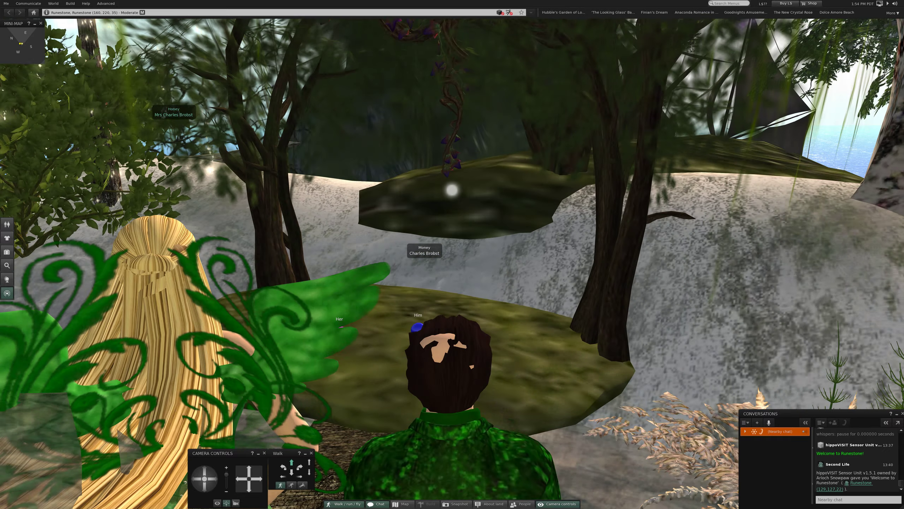
{"action": "key", "text": "Up"}
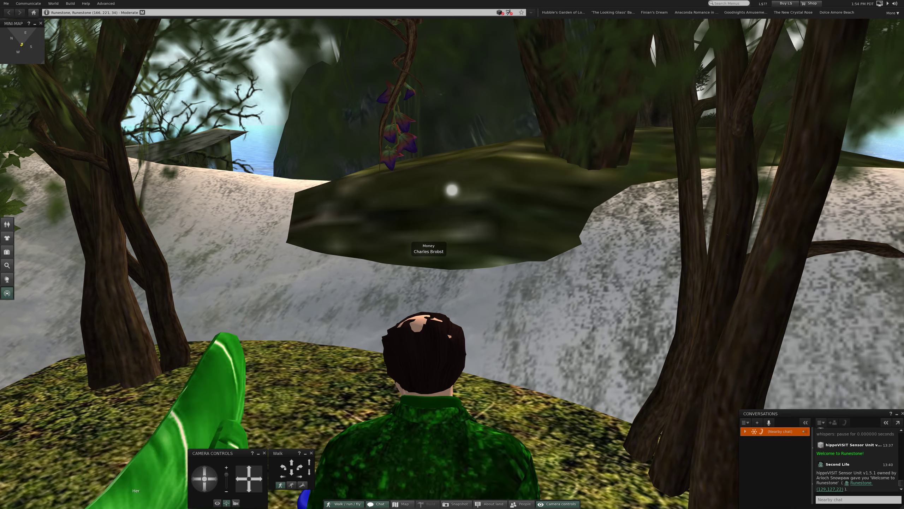
{"action": "left_click_drag", "start_coordinate": [429, 241], "coordinate": [452, 254]}
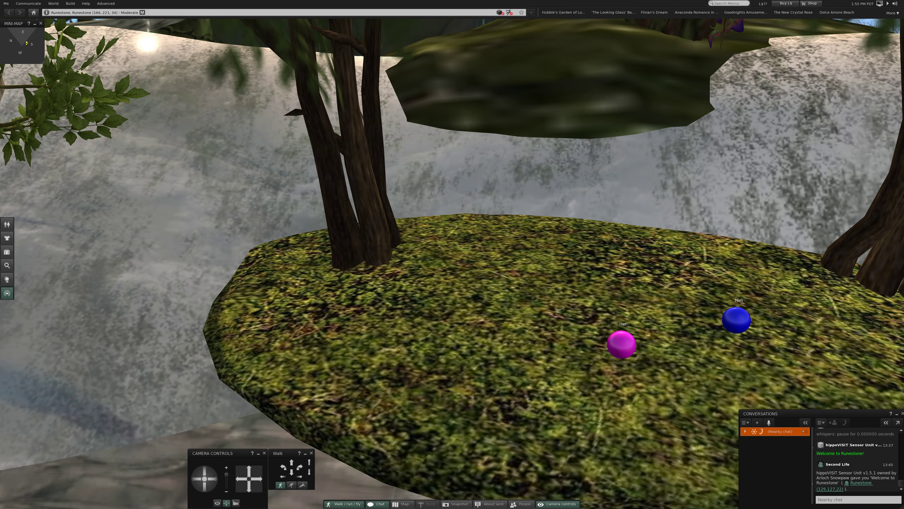
Step: Choose Use on the blue Him pose ball to sit on it
{"action": "right_click", "coordinate": [736, 319]}
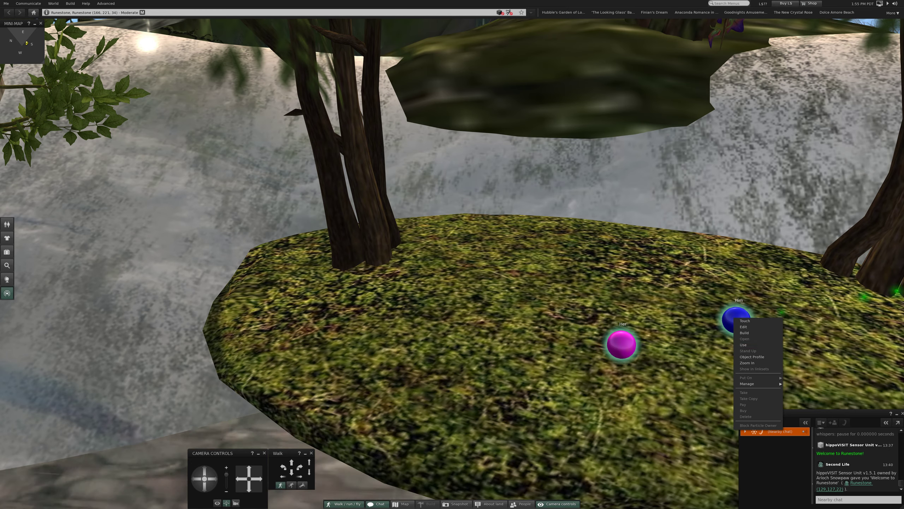
{"action": "left_click", "coordinate": [749, 344]}
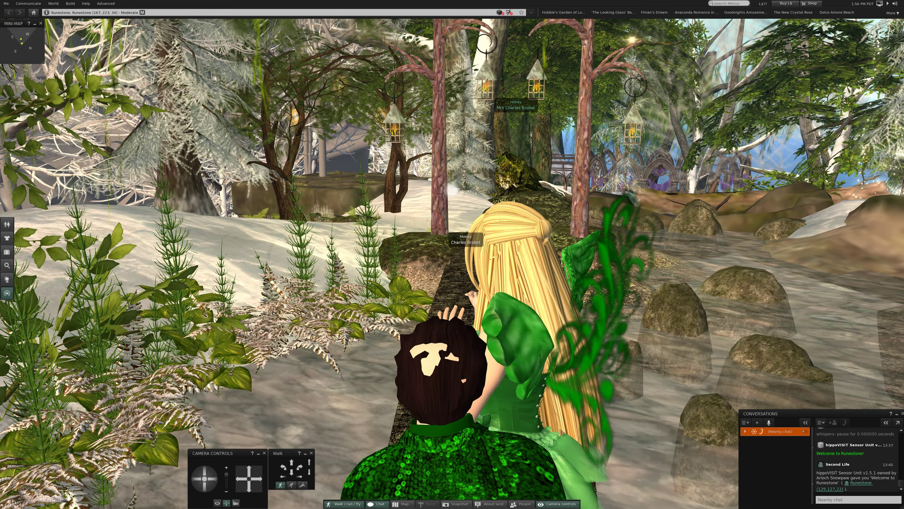
Step: Walk the forest path, then look around toward the fairy, forest arches and fallen log
{"action": "key", "text": "Up"}
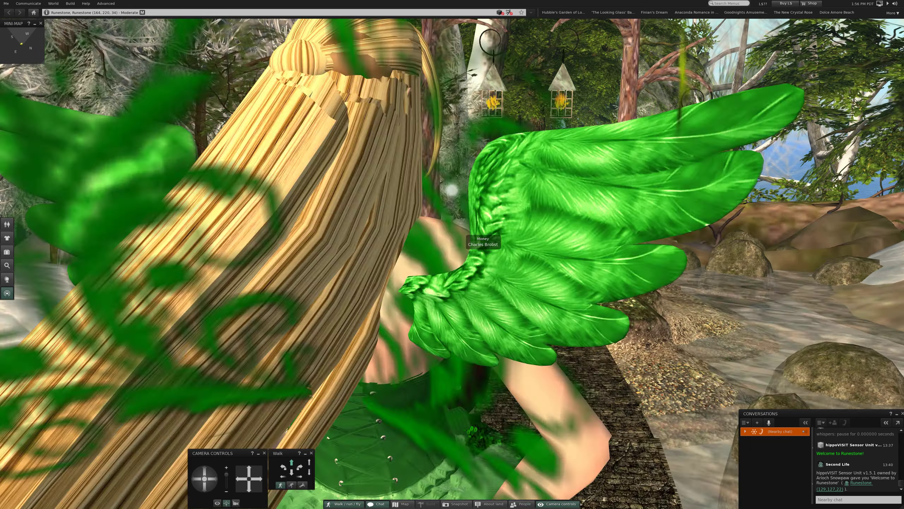
{"action": "key", "text": "Up"}
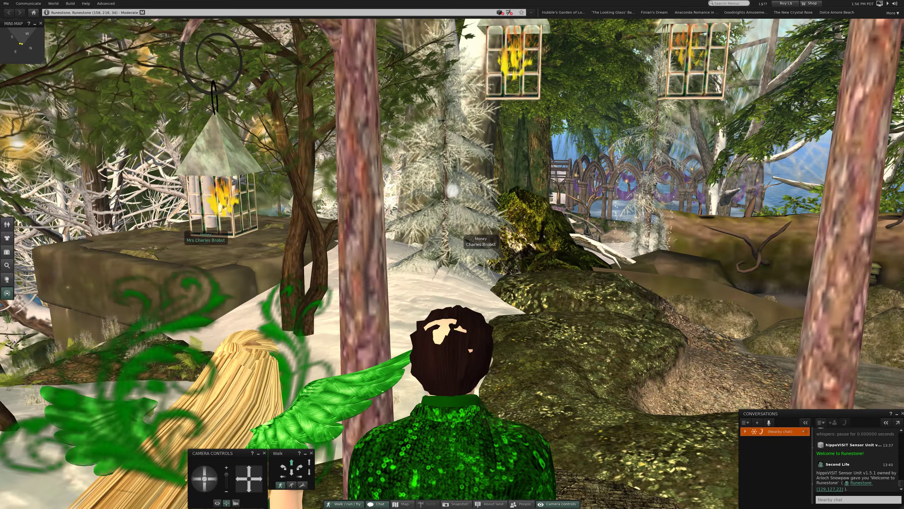
{"action": "key", "text": "Right"}
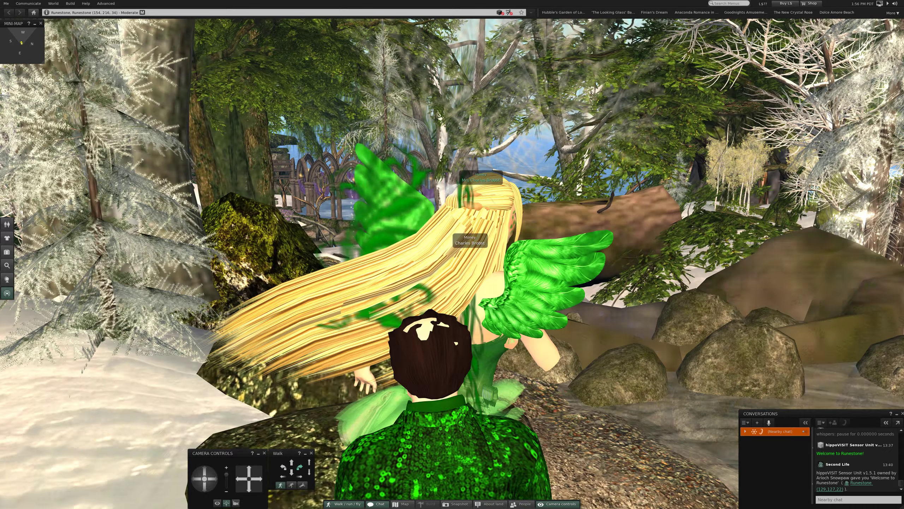
{"action": "key", "text": "Right"}
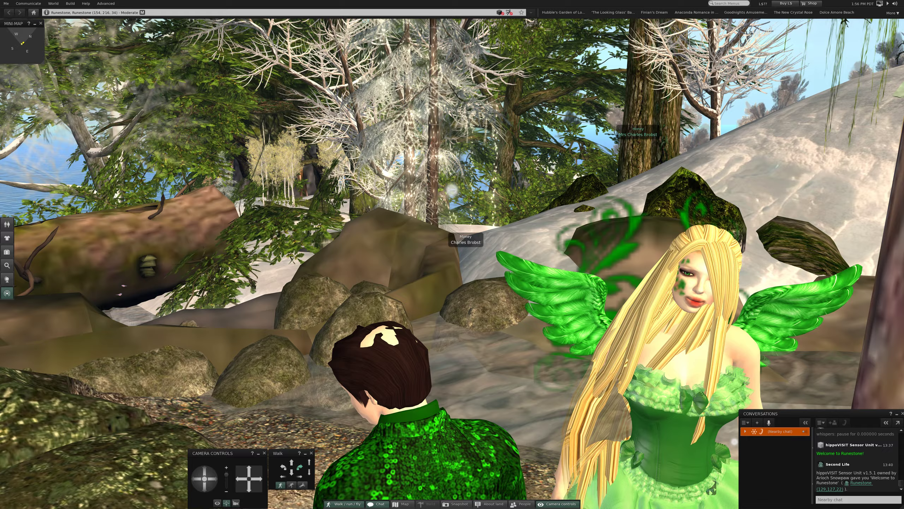
{"action": "key", "text": "Right"}
{"action": "key", "text": "Left"}
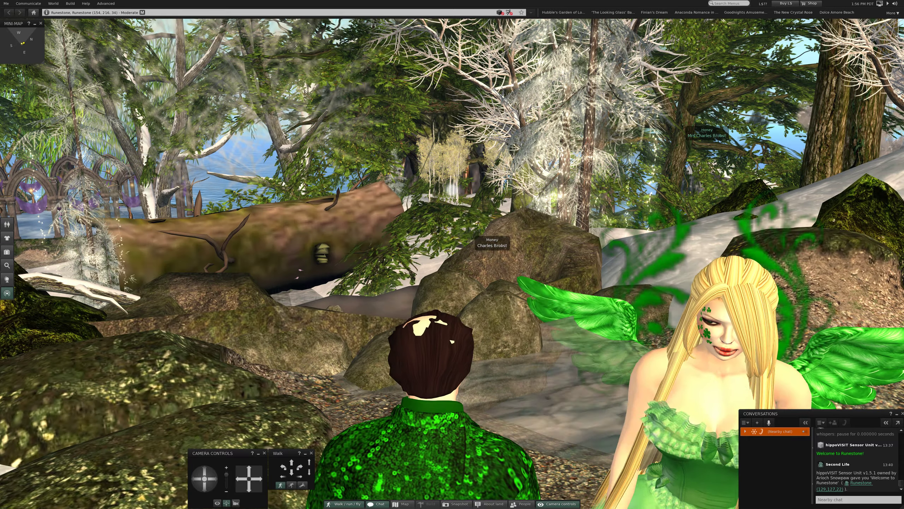
{"action": "key", "text": "Left"}
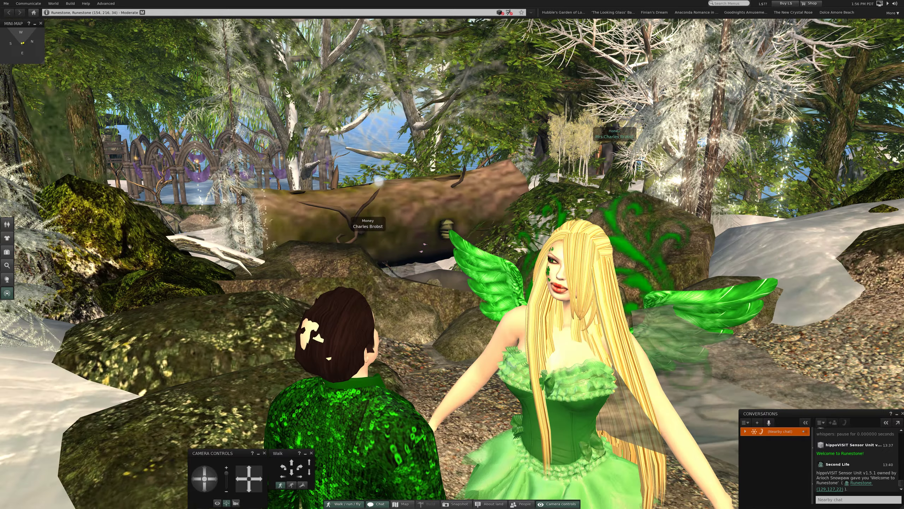
Step: Pull the view back and pan along the stream to the Kneeling 1 spheres
{"action": "key", "text": "Down"}
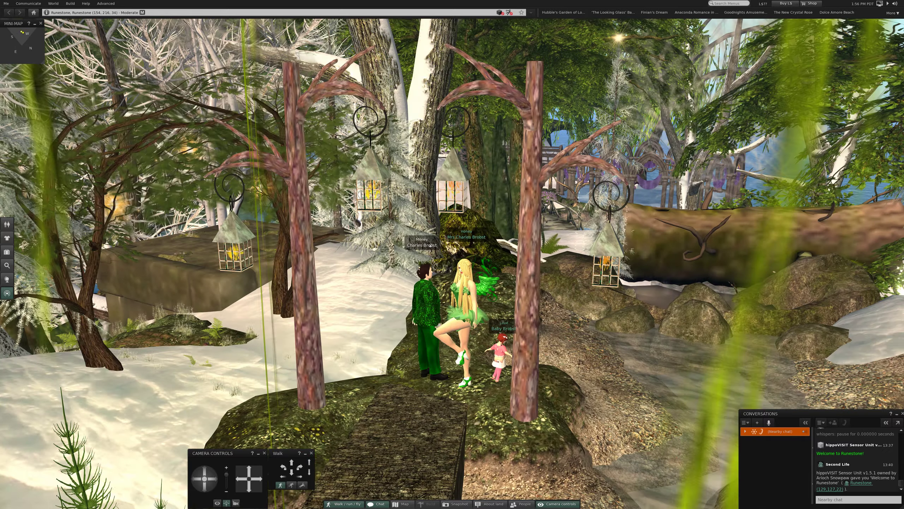
{"action": "key", "text": "Right"}
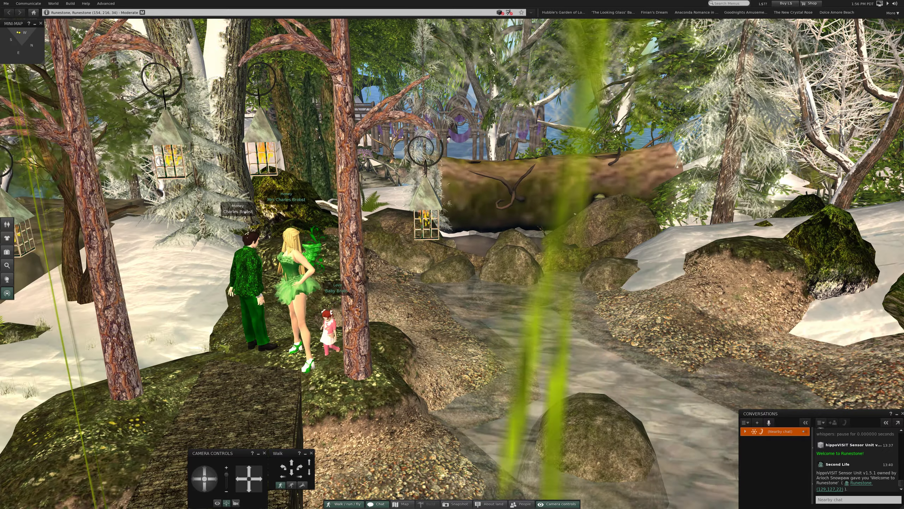
{"action": "key", "text": "Right"}
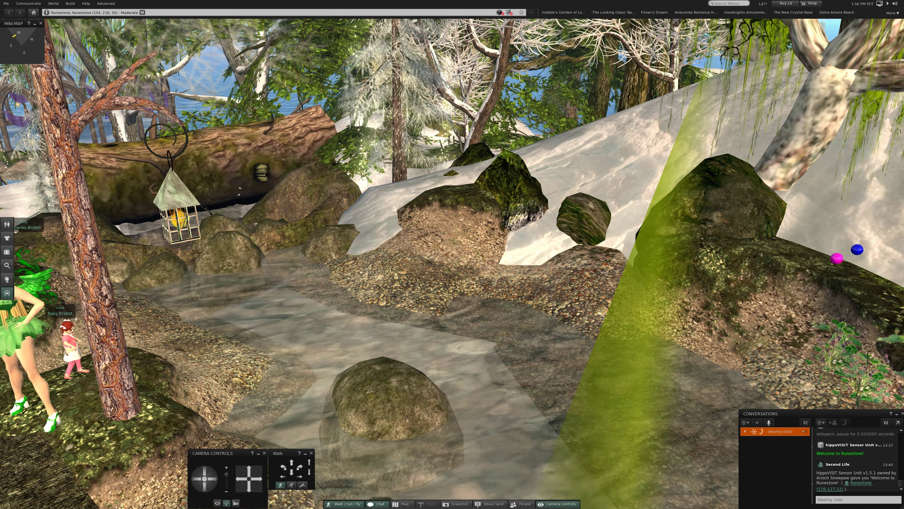
{"action": "key", "text": "Right"}
{"action": "scroll", "coordinate": [445, 276], "scroll_direction": "up", "scroll_amount": 5}
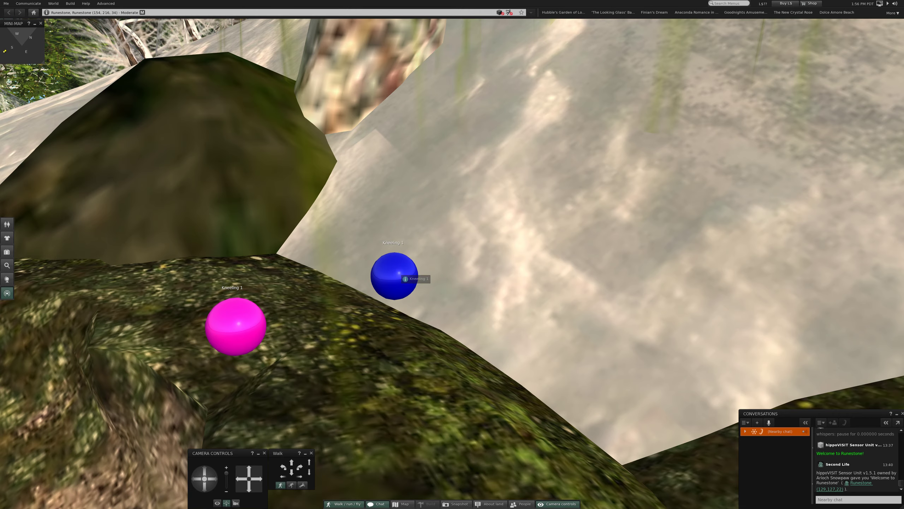
Step: Choose Use on the blue Kneeling 1 pose ball to kneel before the fairy
{"action": "right_click", "coordinate": [400, 270]}
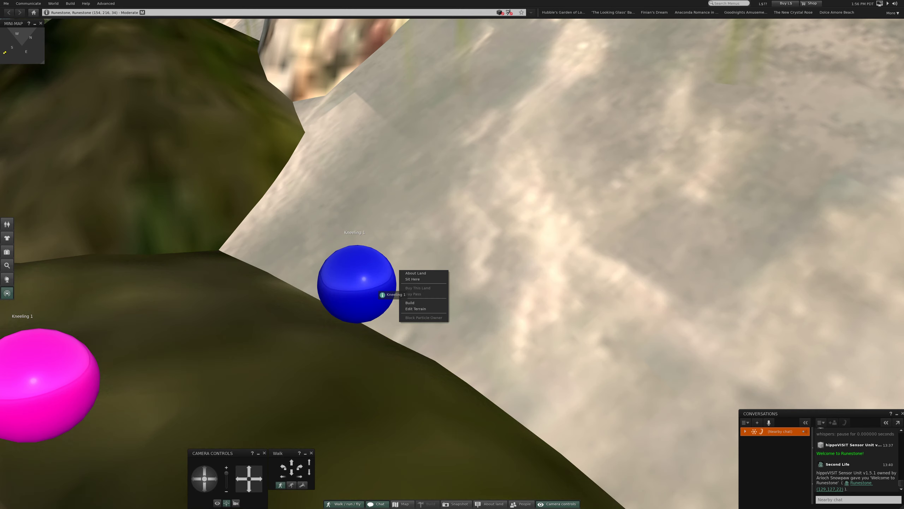
{"action": "right_click", "coordinate": [366, 283]}
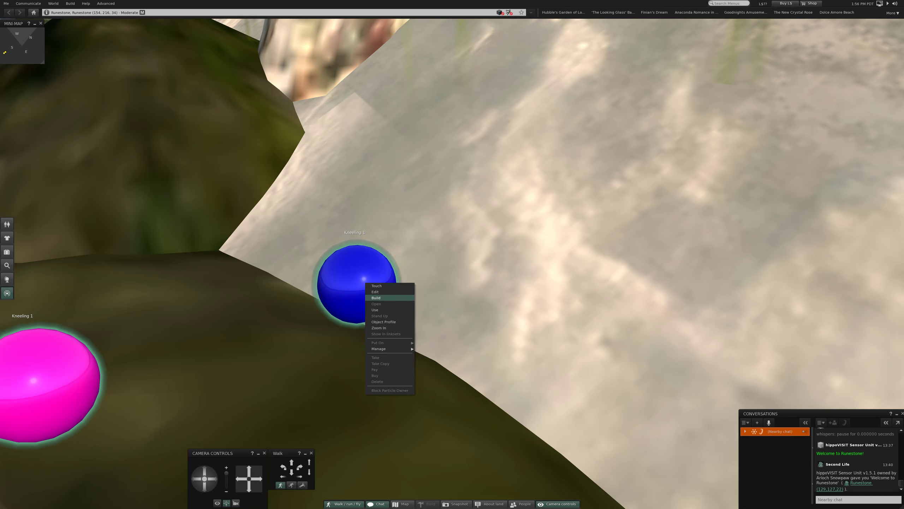
{"action": "left_click", "coordinate": [376, 310]}
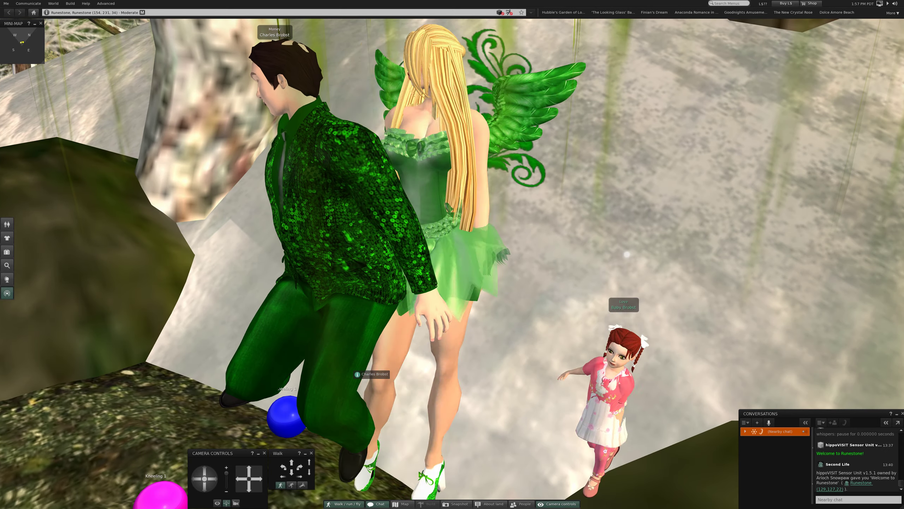
Step: Walk past the water view, turning left, onto the snowy hilltop beside the fairy
{"action": "key", "text": "Up"}
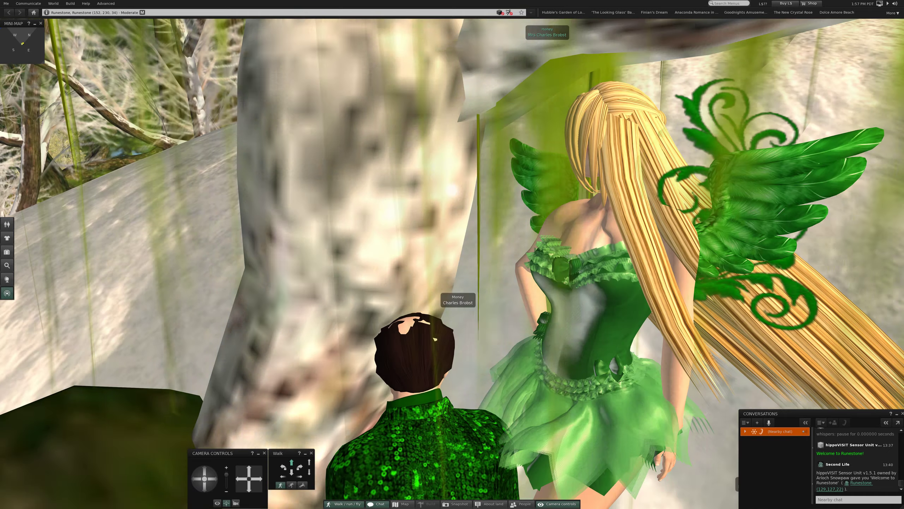
{"action": "key", "text": "Right"}
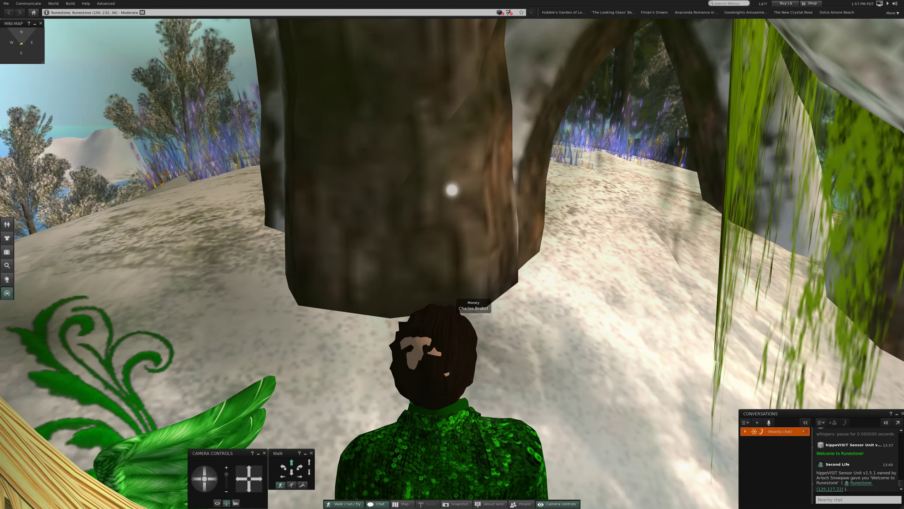
{"action": "key", "text": "Left"}
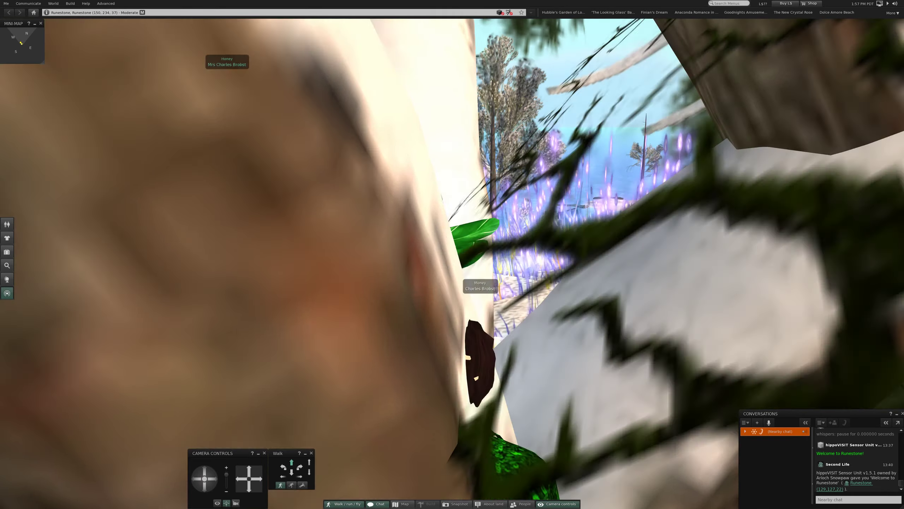
{"action": "key", "text": "Right"}
{"action": "key", "text": "Up"}
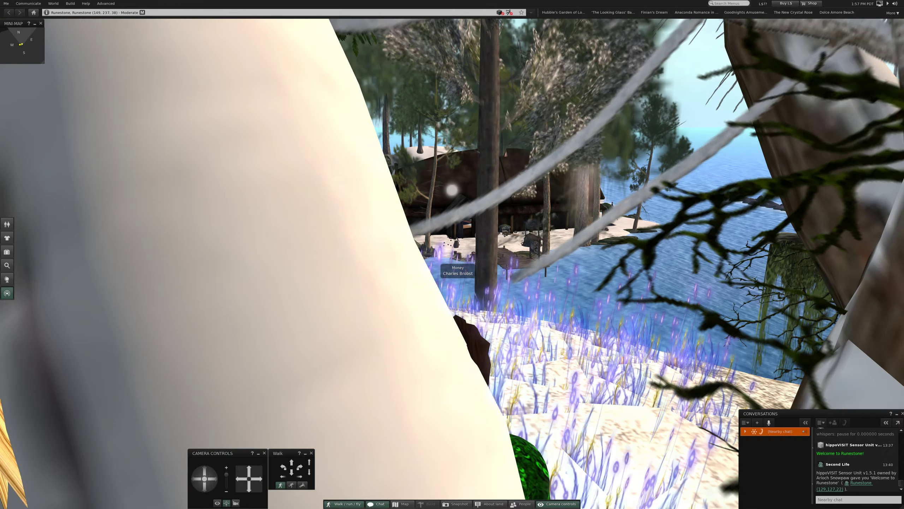
{"action": "key", "text": "Left"}
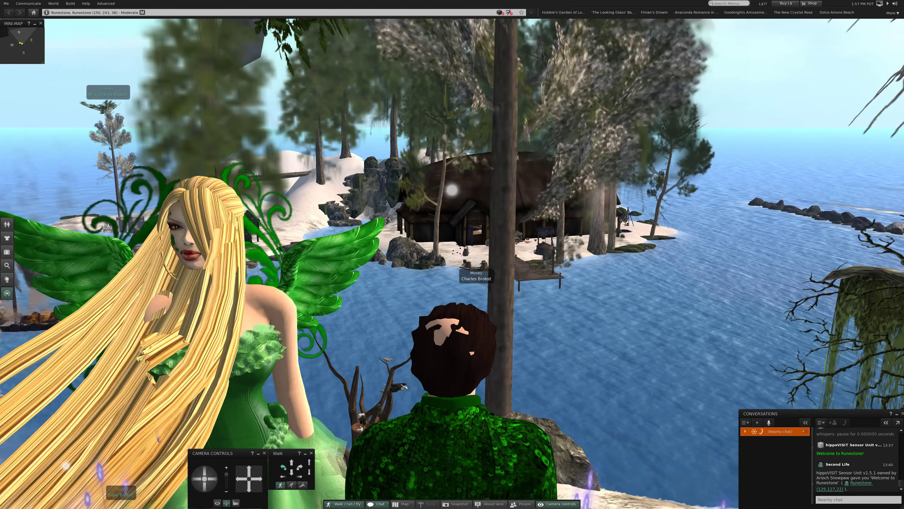
{"action": "key", "text": "Left"}
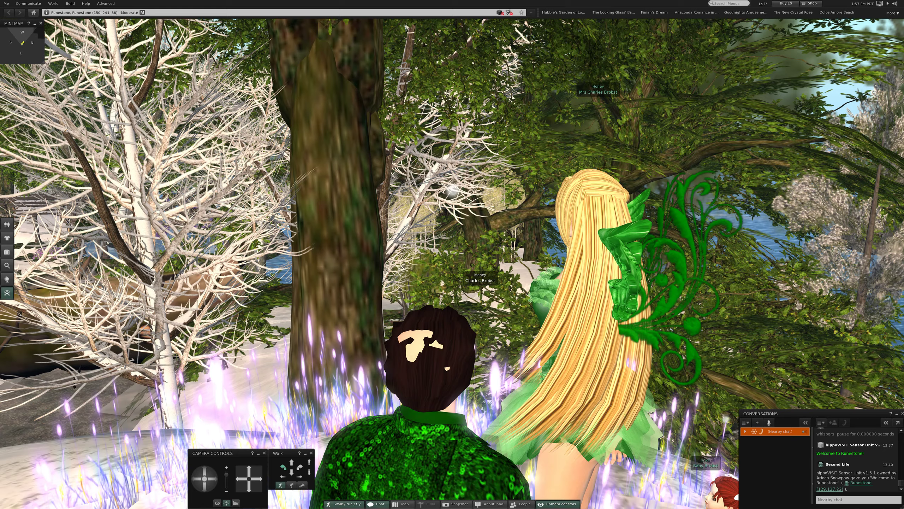
{"action": "key", "text": "Left"}
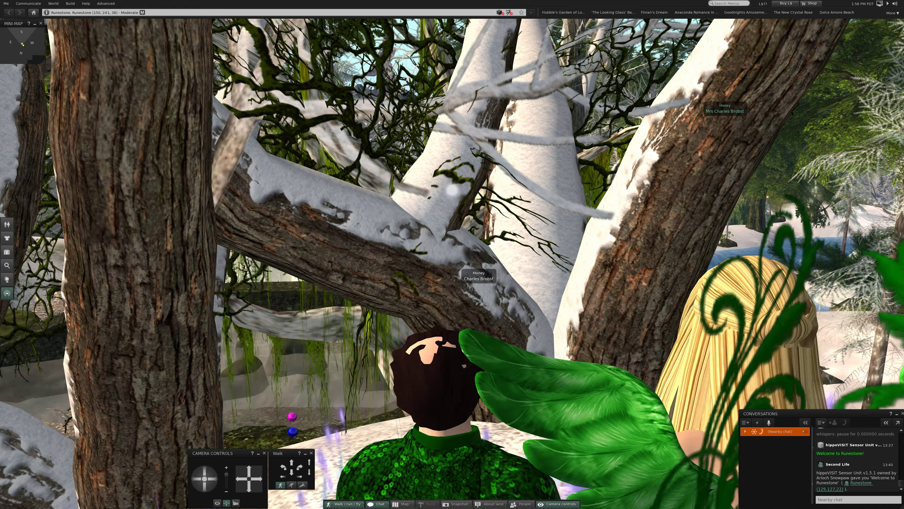
{"action": "scroll", "coordinate": [453, 255], "scroll_direction": "down", "scroll_amount": 5}
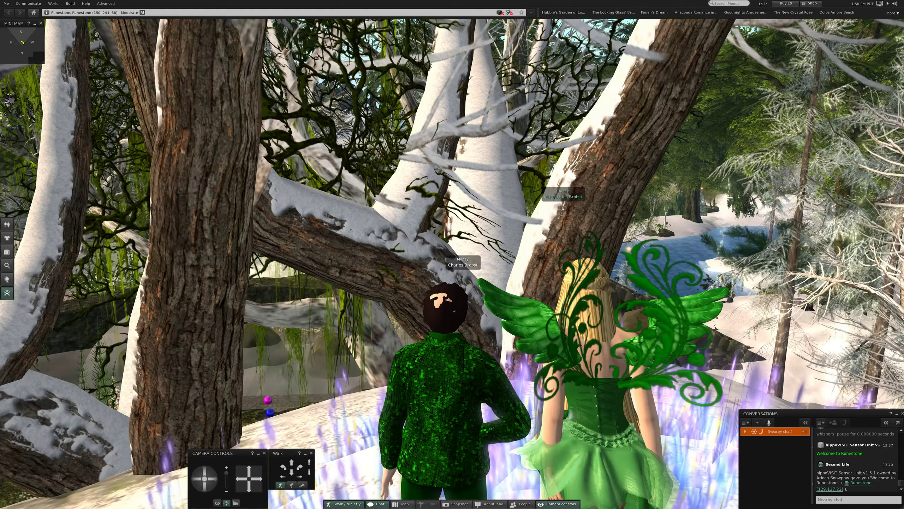
{"action": "scroll", "coordinate": [452, 282], "scroll_direction": "down", "scroll_amount": 2}
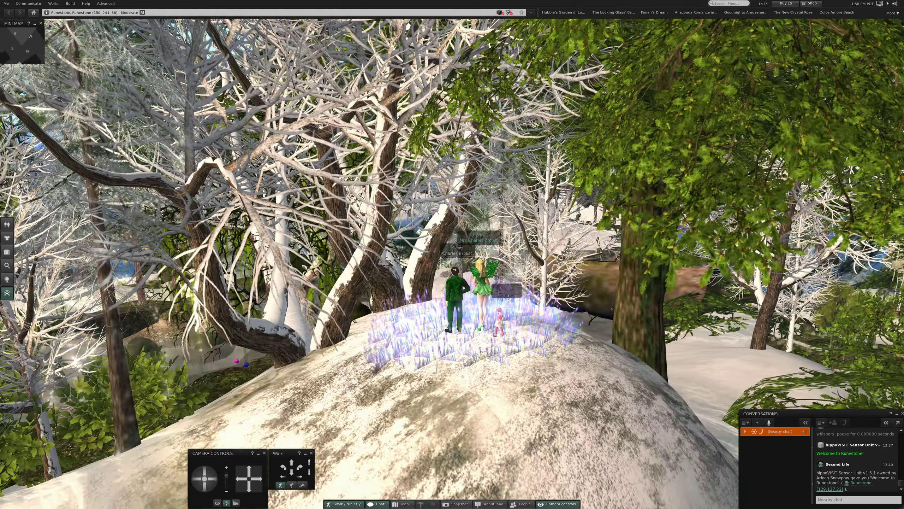
Step: Orbit the camera around the snowy hill to show its rocky ledges, shoreline and the ship
{"action": "key", "text": "alt+Left"}
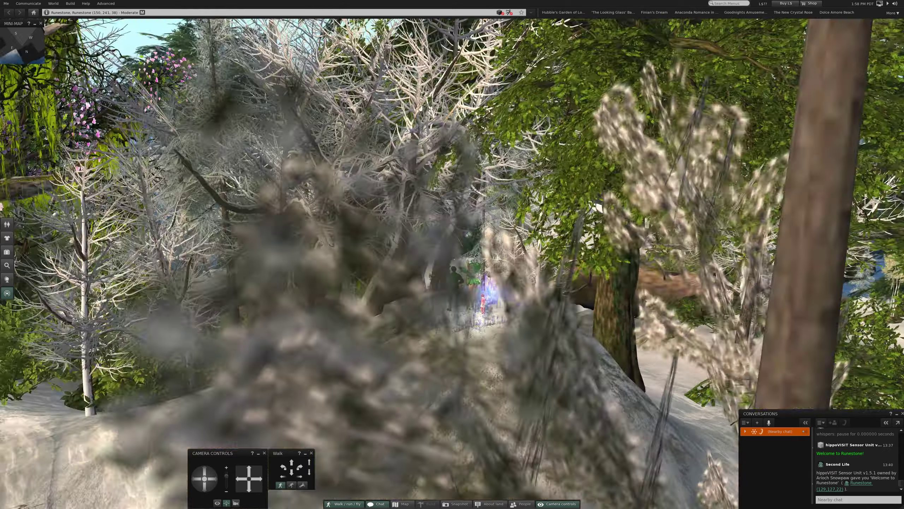
{"action": "key", "text": "alt+Left"}
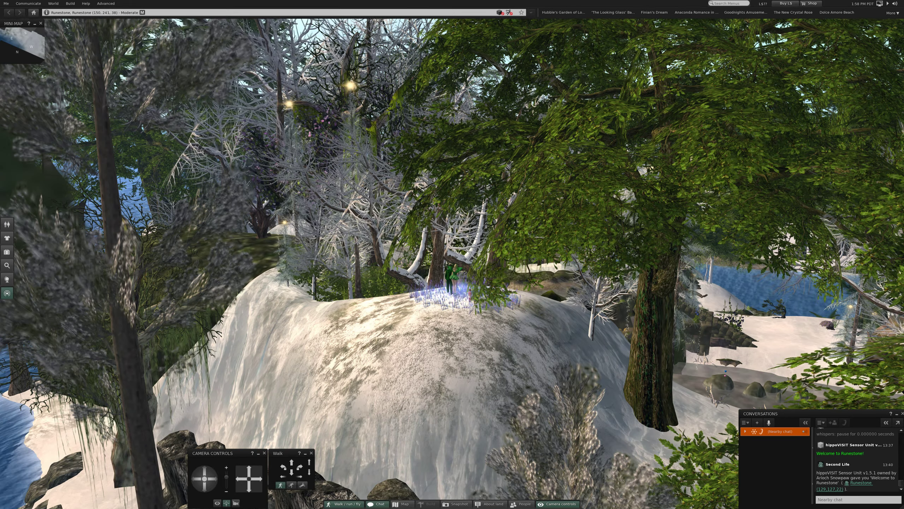
{"action": "key", "text": "alt+Left"}
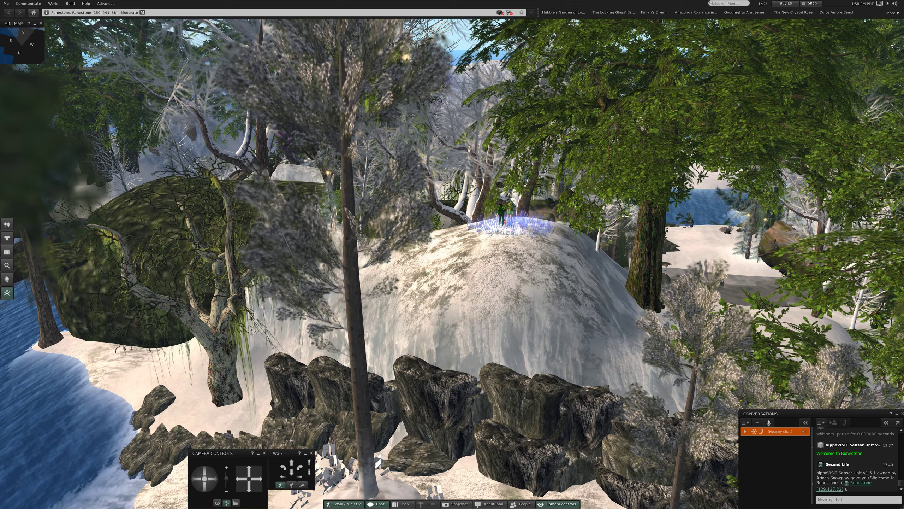
{"action": "key", "text": "alt+Left"}
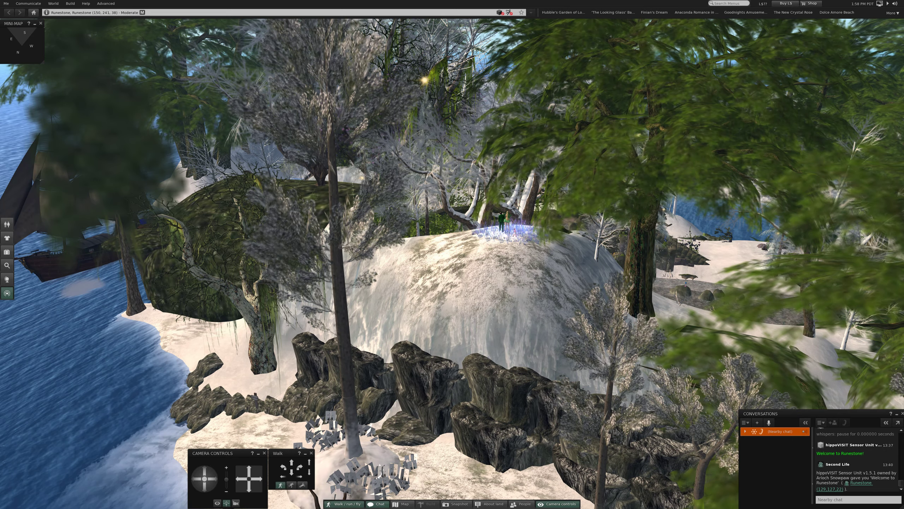
{"action": "key", "text": "alt+Up"}
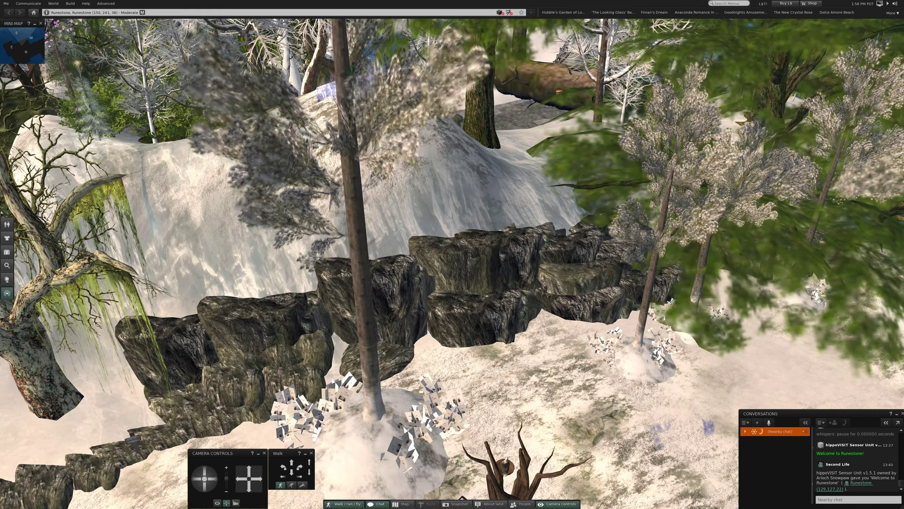
{"action": "key", "text": "alt+Left"}
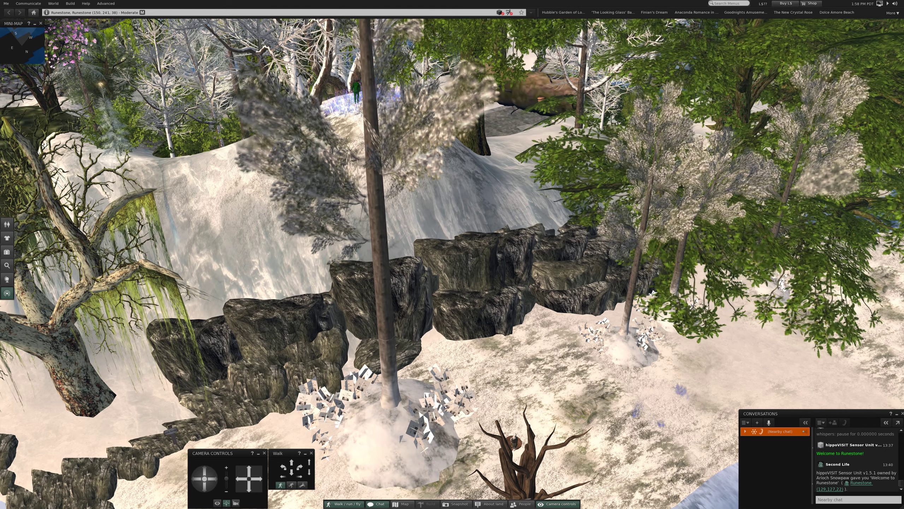
{"action": "key", "text": "alt+Left"}
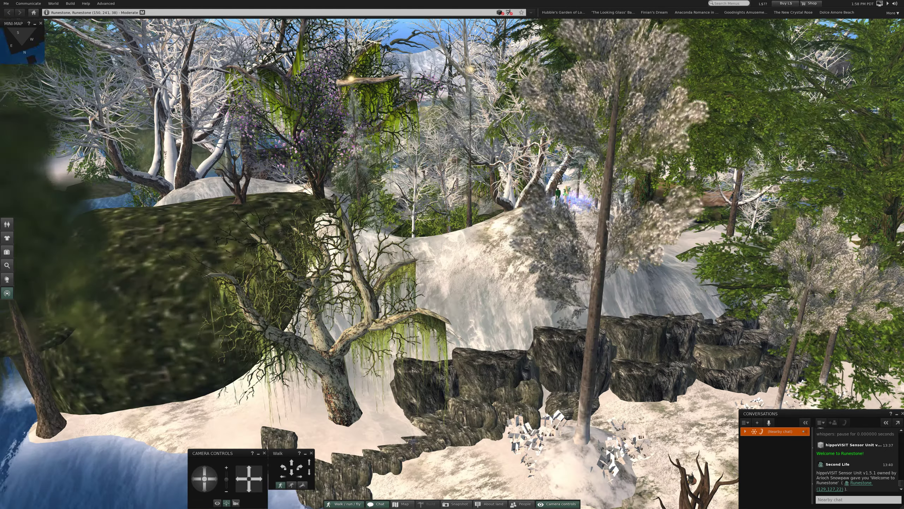
{"action": "key", "text": "Up"}
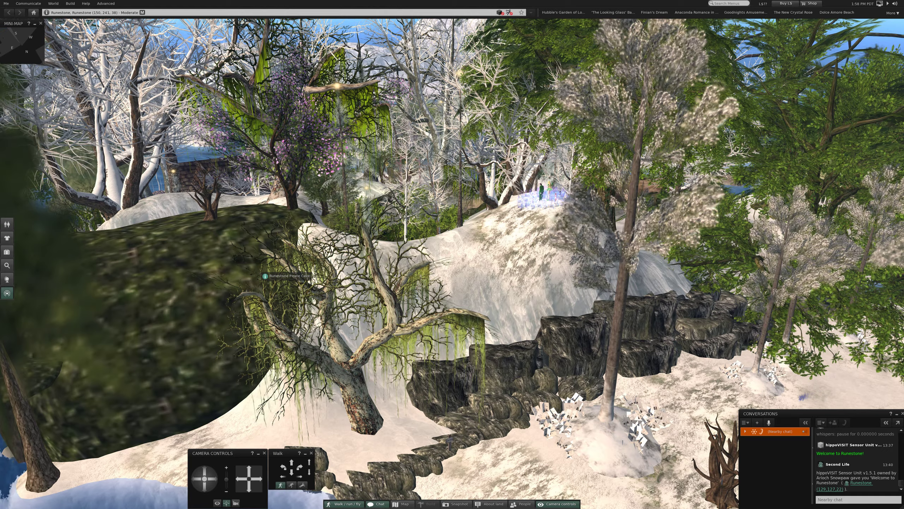
{"action": "key", "text": "Left"}
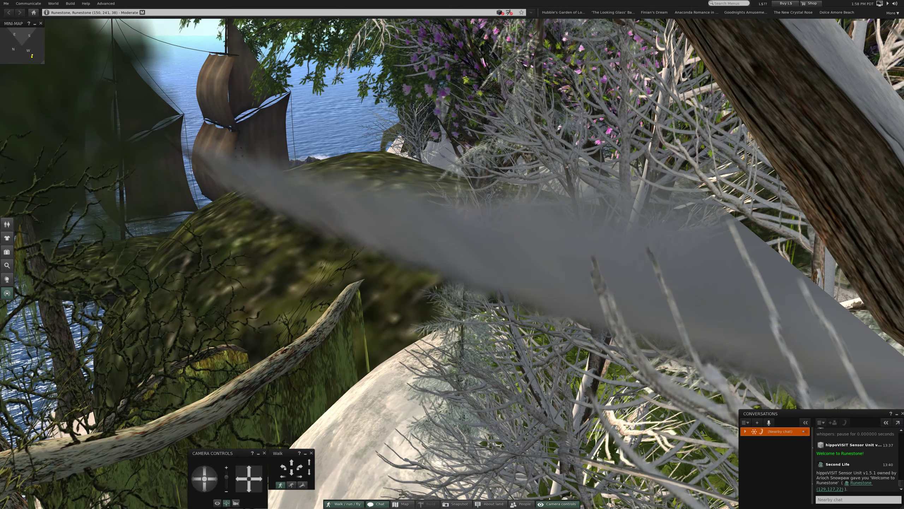
Step: Turn the avatar between the ocean view and the snowy trees
{"action": "key", "text": "Left"}
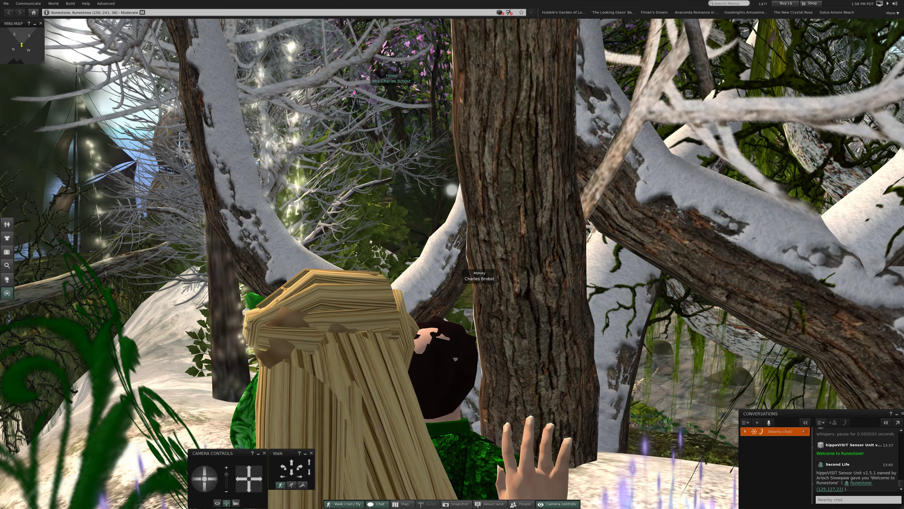
{"action": "key", "text": "Left"}
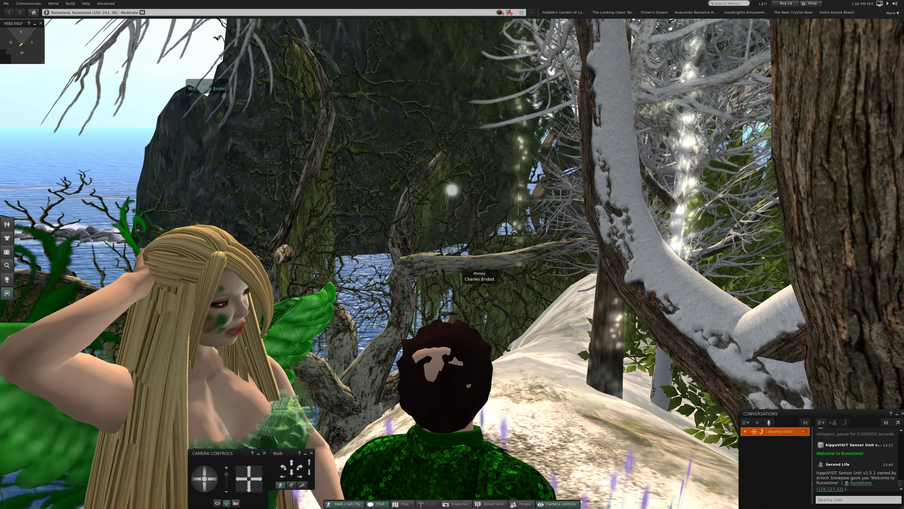
{"action": "key", "text": "Right"}
{"action": "key", "text": "Left"}
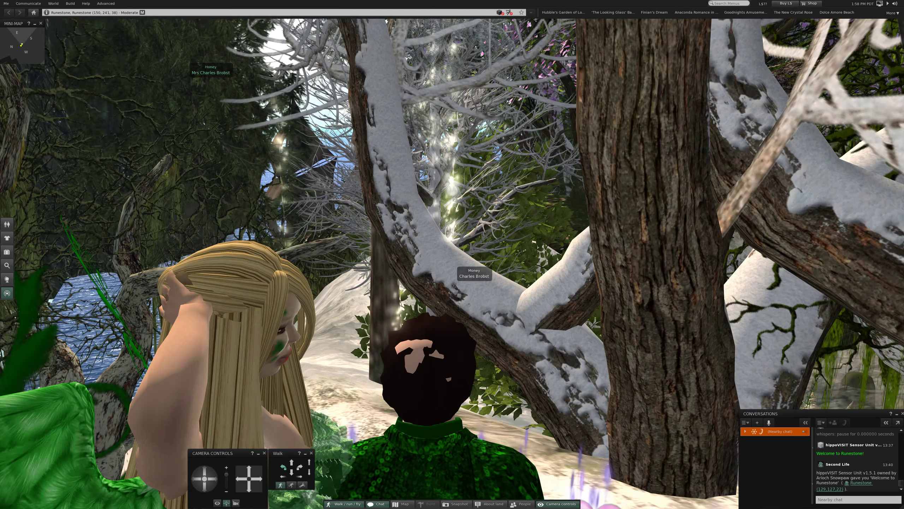
Step: Walk through the trees and across the mossy hill to the ledge above the cottage
{"action": "key", "text": "Up"}
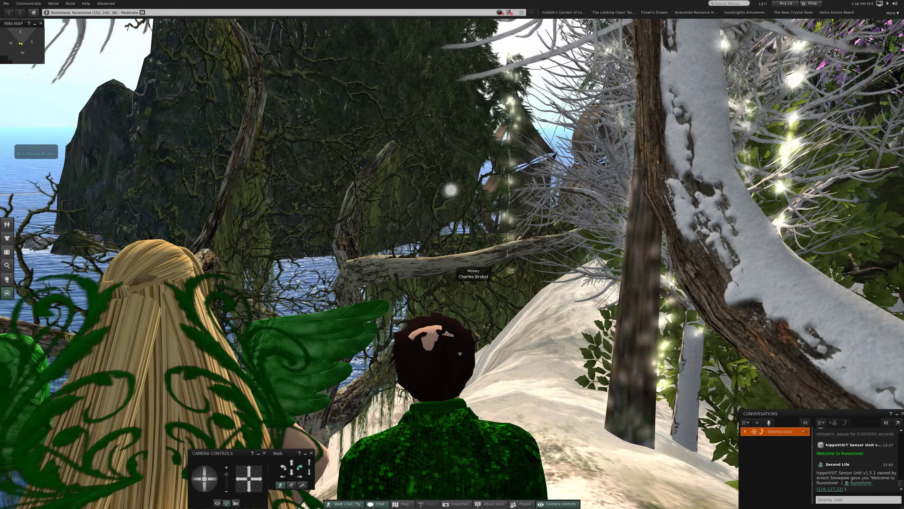
{"action": "key", "text": "Up"}
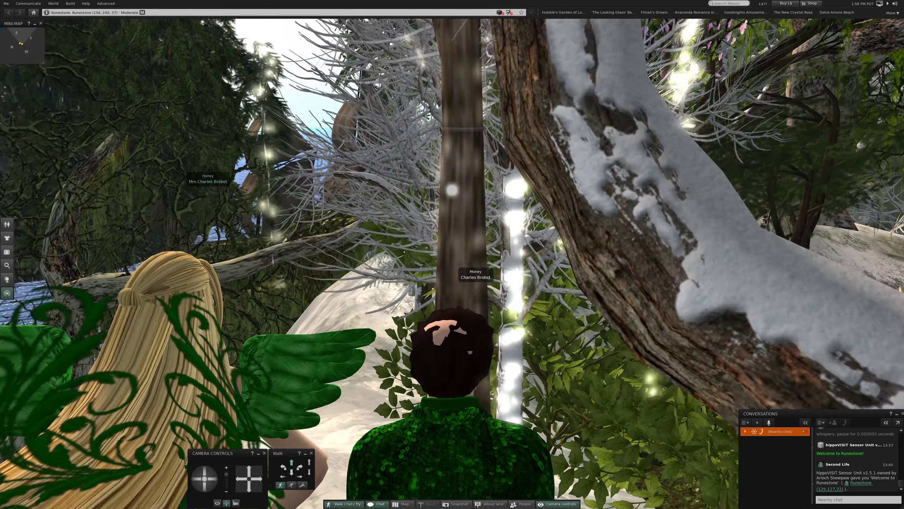
{"action": "key", "text": "Up"}
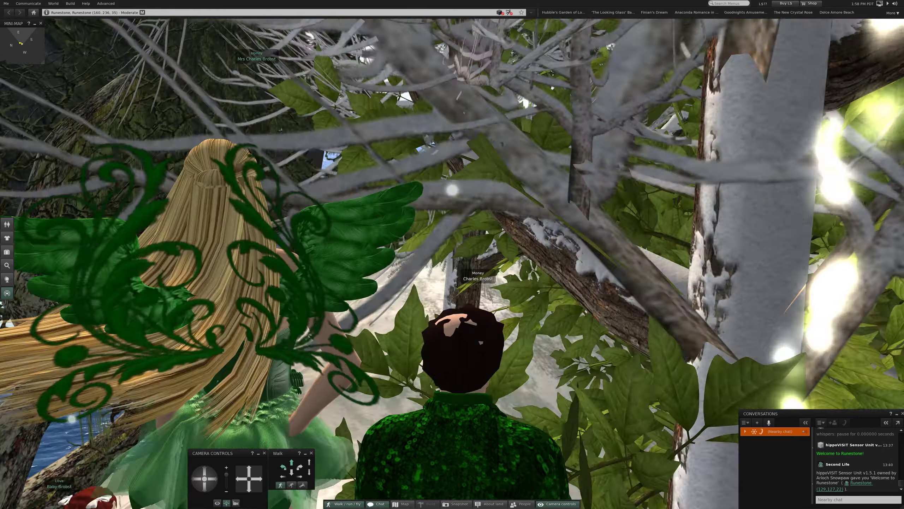
{"action": "key", "text": "Up"}
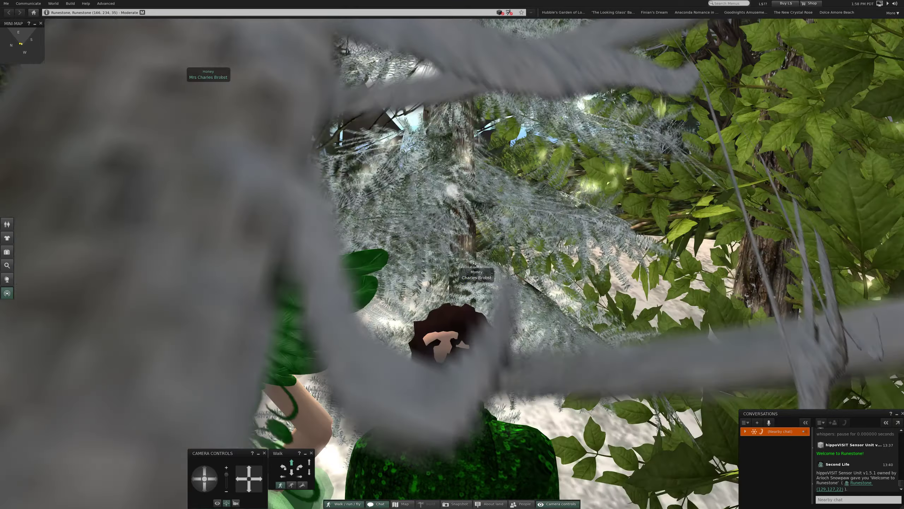
{"action": "key", "text": "Up"}
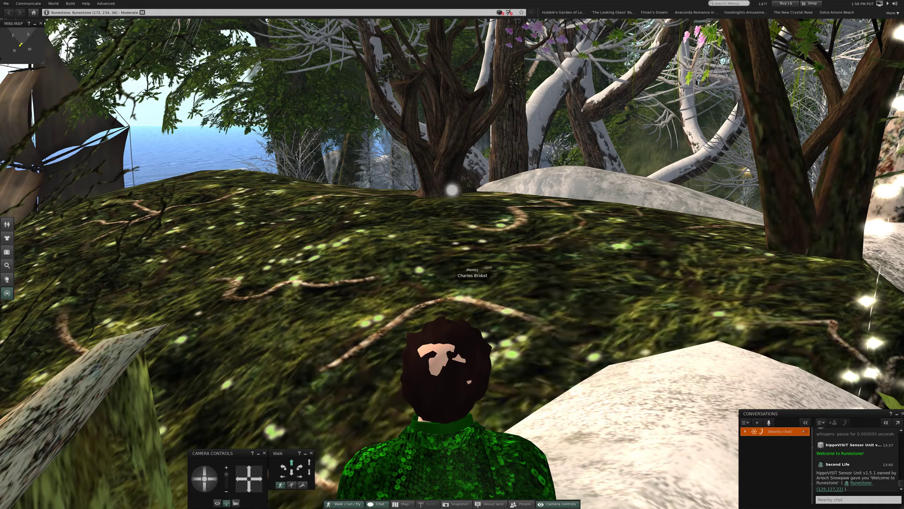
{"action": "key", "text": "Up"}
{"action": "key", "text": "Up"}
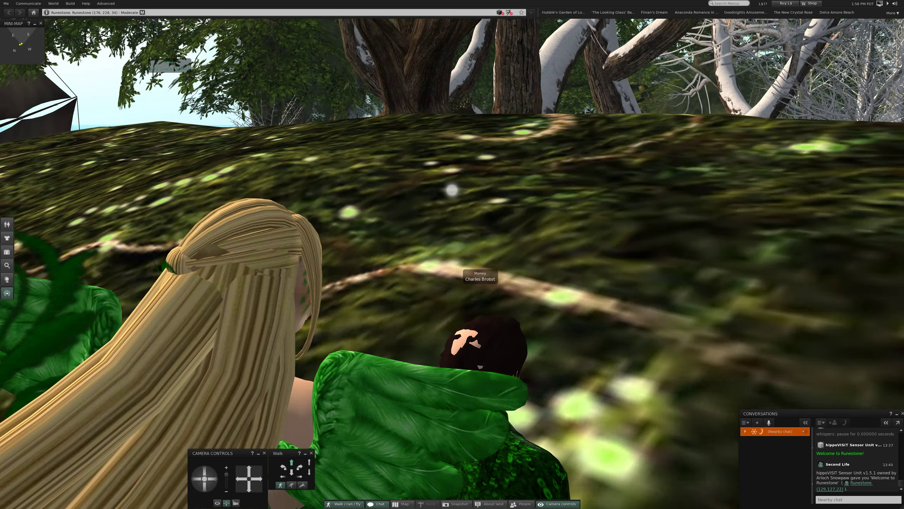
{"action": "key", "text": "Up"}
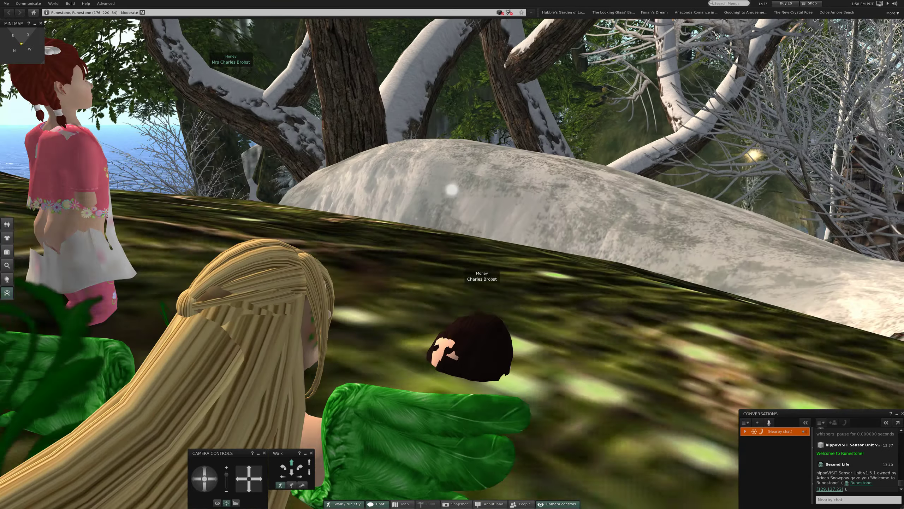
{"action": "key", "text": "Up"}
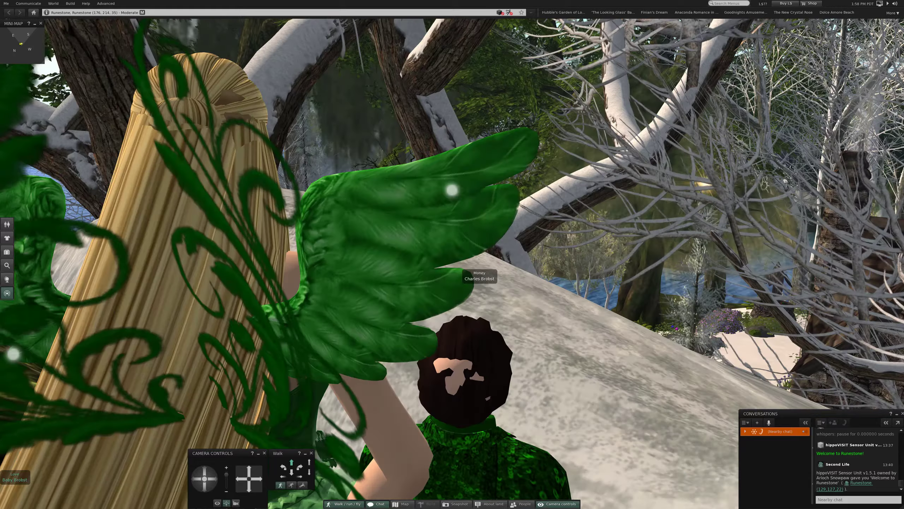
{"action": "key", "text": "Left"}
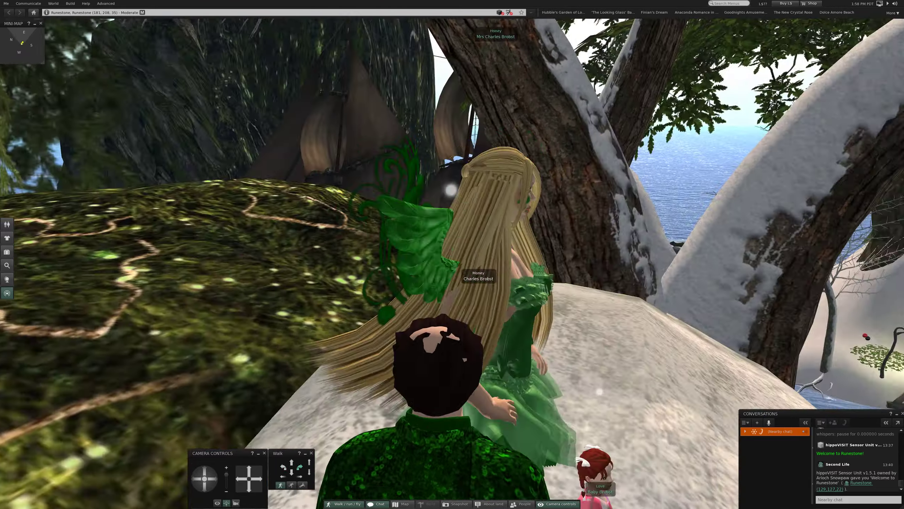
{"action": "key", "text": "Right"}
{"action": "key", "text": "Right"}
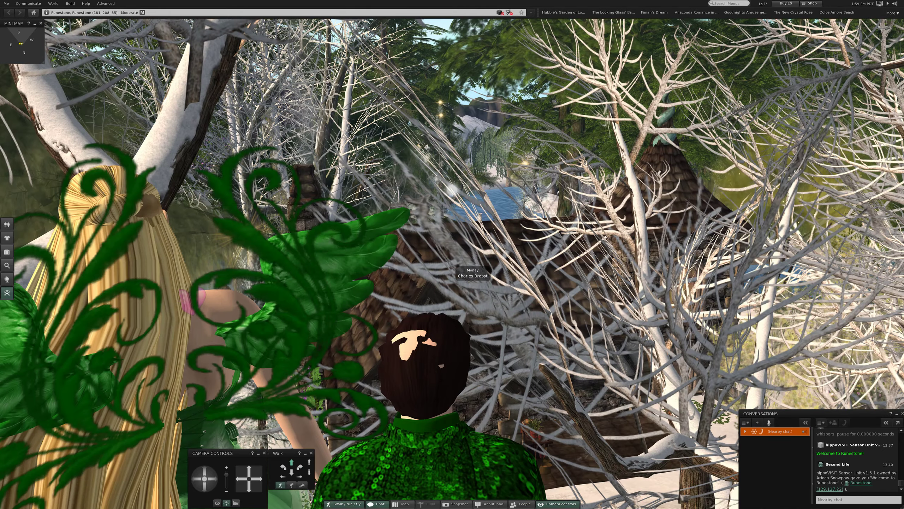
Step: Walk down to the stone cottage and enter through its arched doorway
{"action": "key", "text": "Up"}
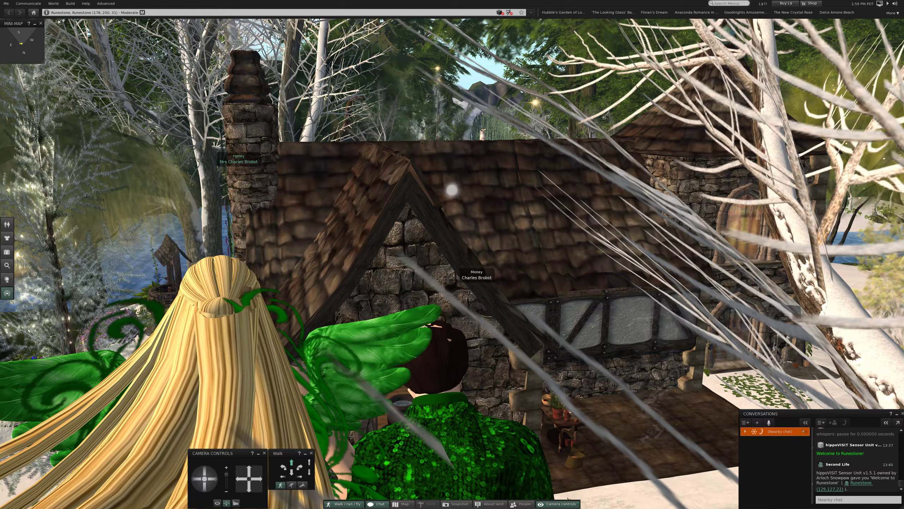
{"action": "key", "text": "Up"}
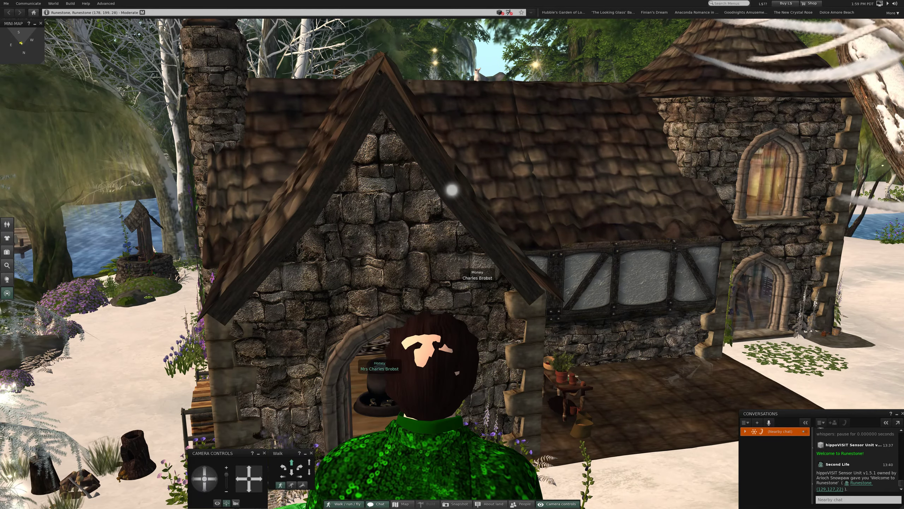
{"action": "key", "text": "Up"}
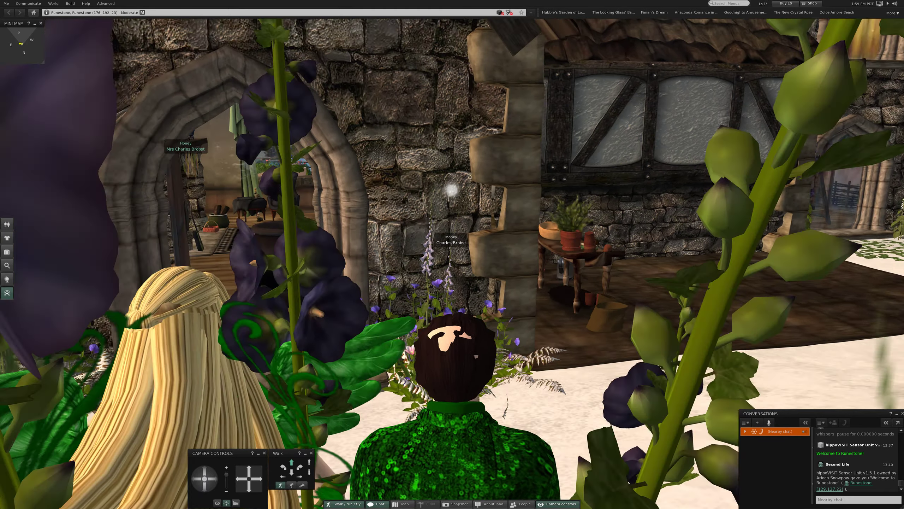
{"action": "key", "text": "Left"}
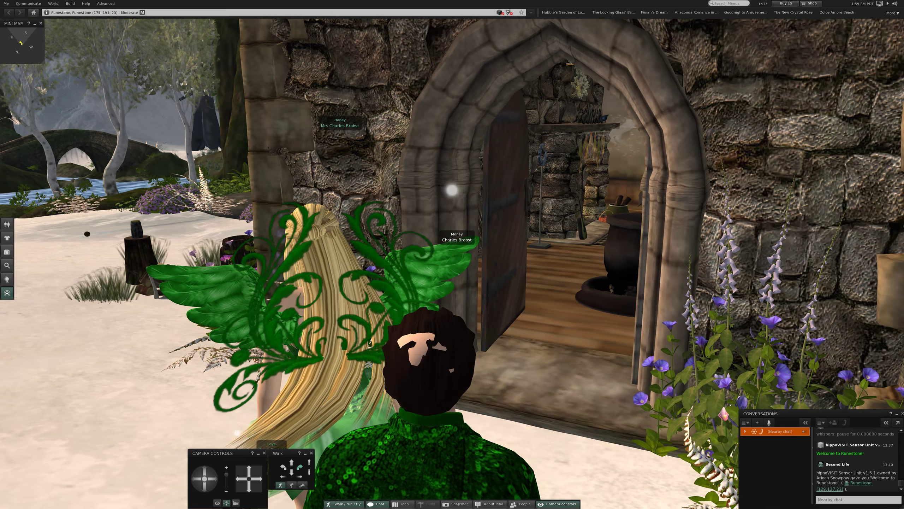
{"action": "key", "text": "Right"}
{"action": "key", "text": "Up"}
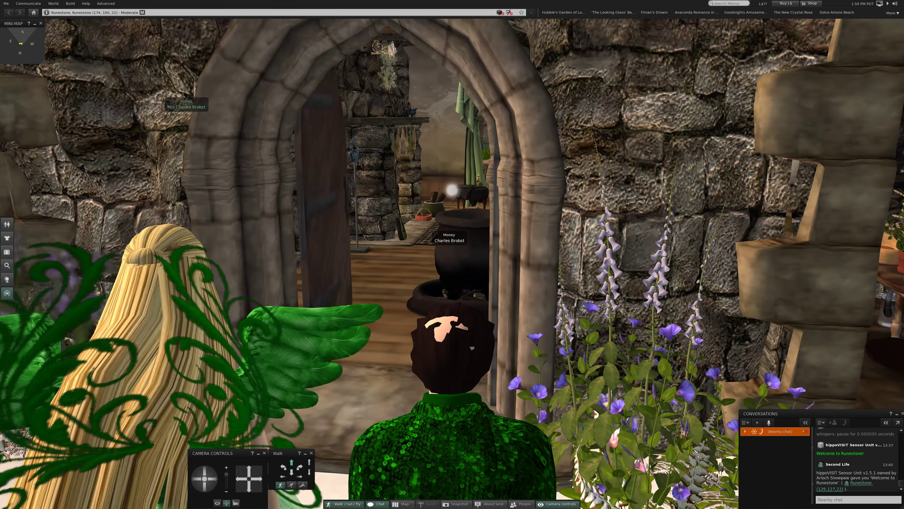
{"action": "key", "text": "Up"}
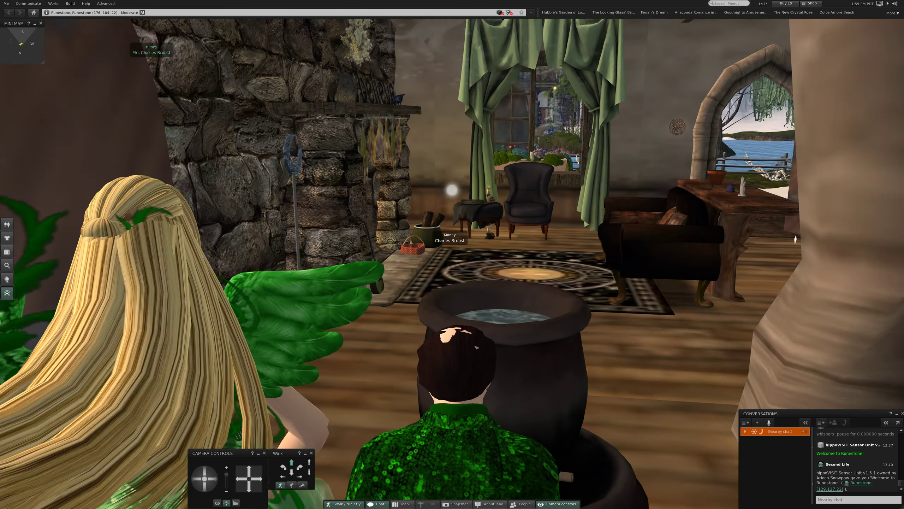
Step: Turn around the room to view the jar shelf, chair, table, archway and window
{"action": "key", "text": "Right"}
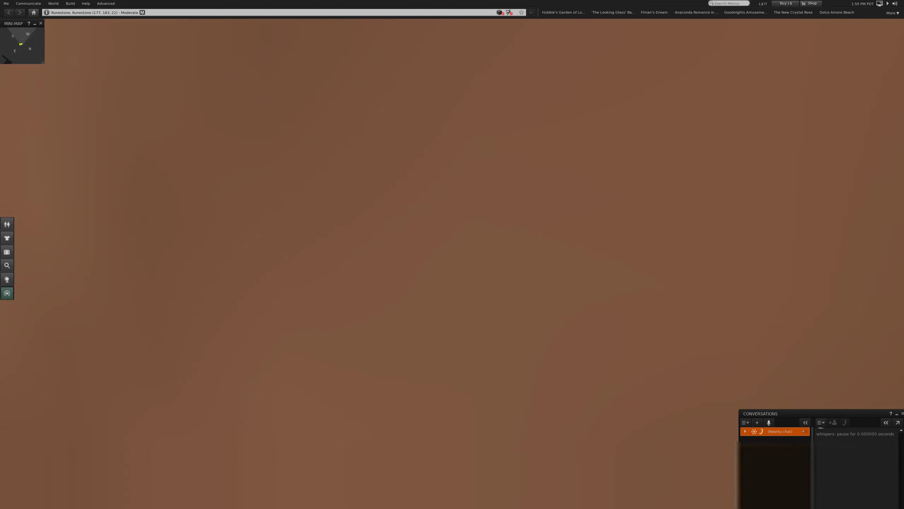
{"action": "key", "text": "Left"}
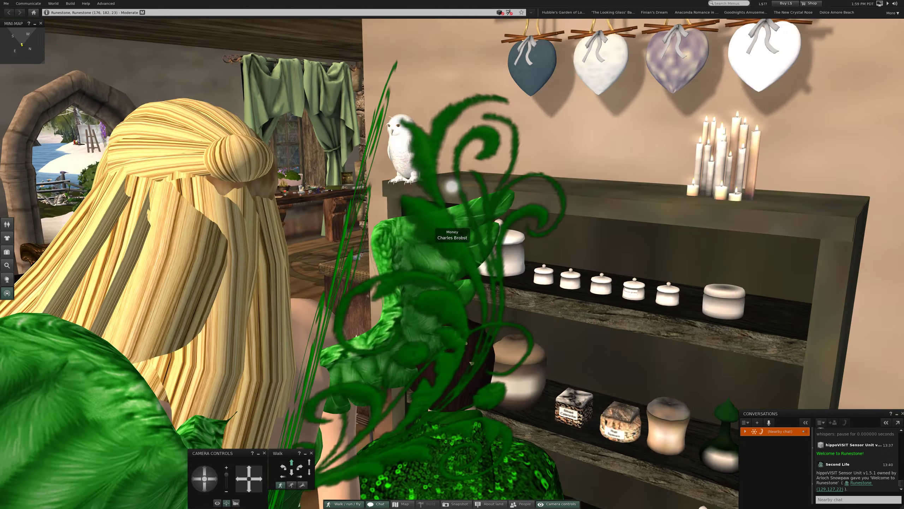
{"action": "key", "text": "Left"}
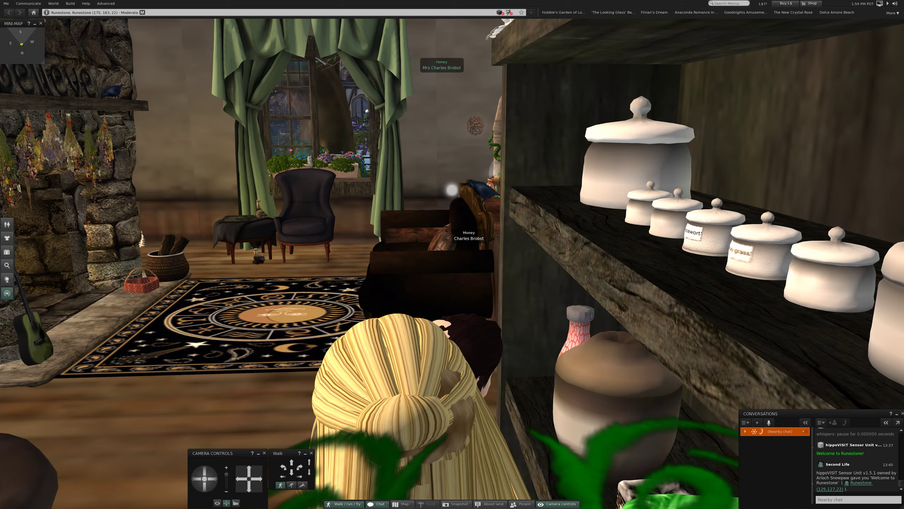
{"action": "key", "text": "Left"}
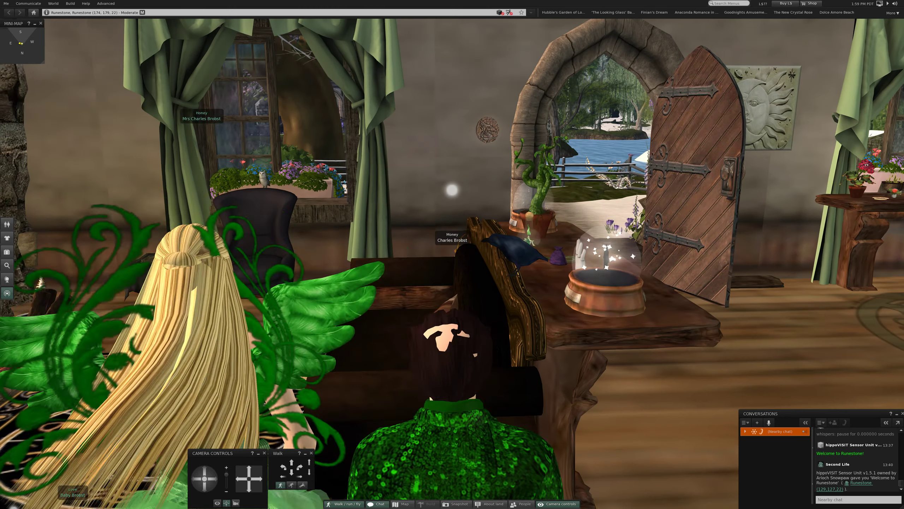
{"action": "key", "text": "Right"}
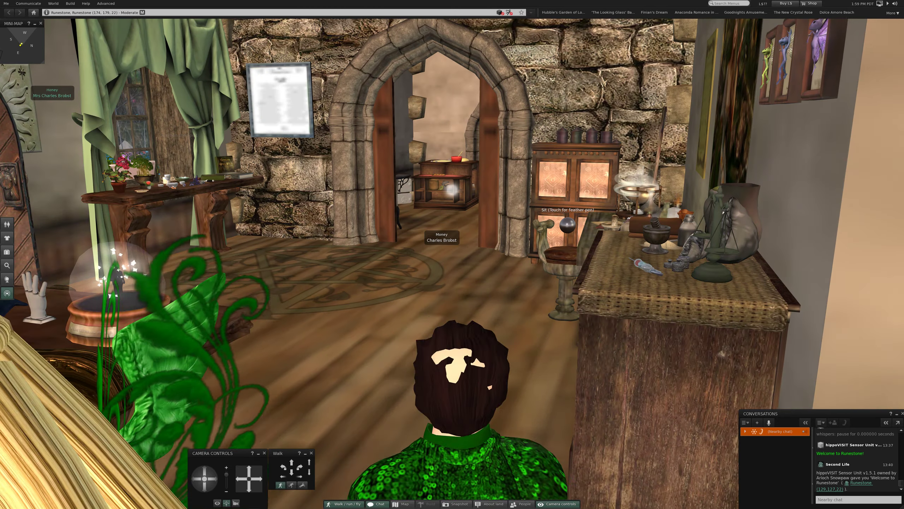
{"action": "key", "text": "Left"}
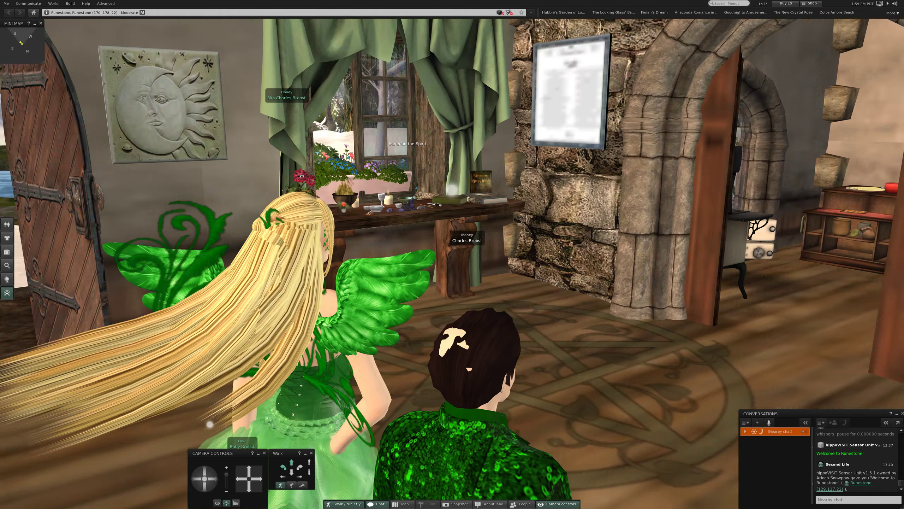
{"action": "key", "text": "Left"}
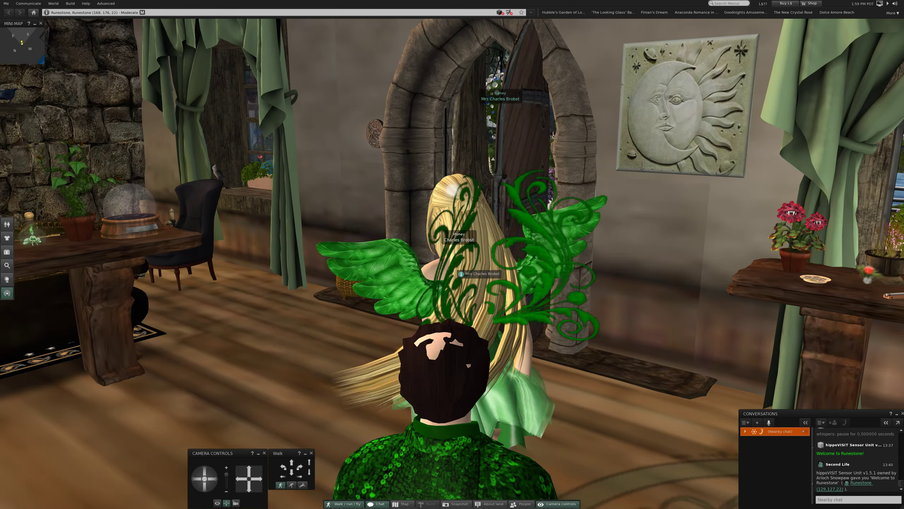
{"action": "key", "text": "Right"}
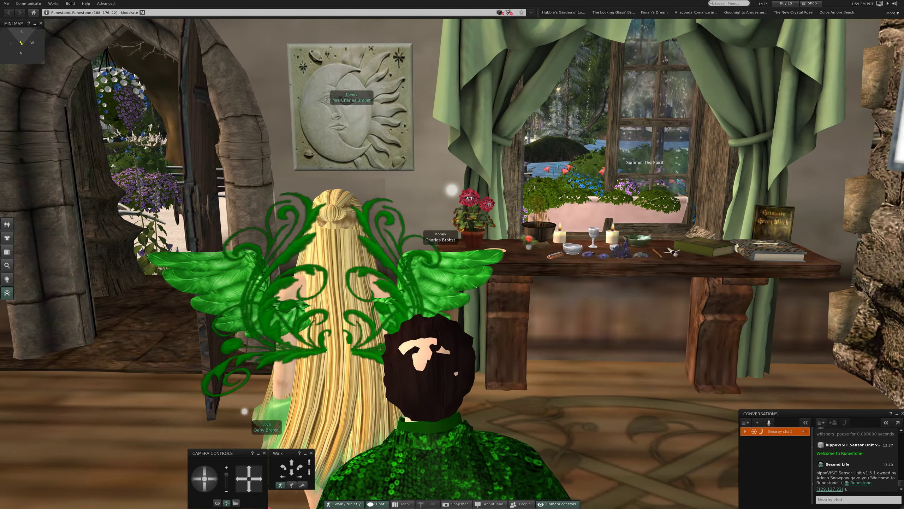
Step: Walk back to the arched doorway facing the pond
{"action": "key", "text": "Left"}
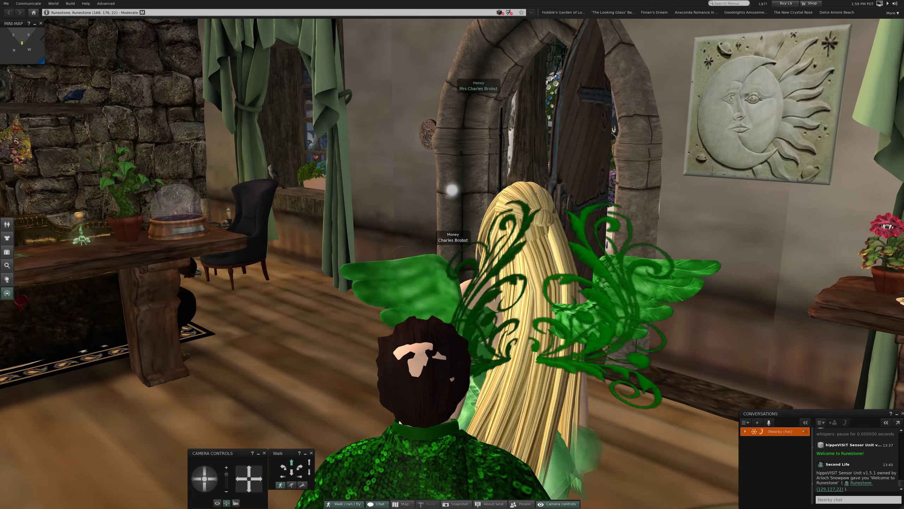
{"action": "key", "text": "Up"}
{"action": "key", "text": "Up"}
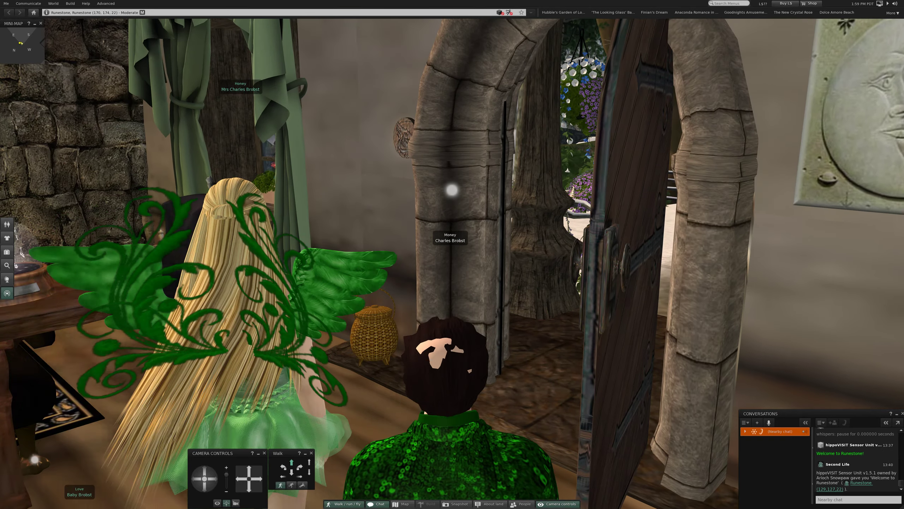
{"action": "key", "text": "Right"}
{"action": "key", "text": "Up"}
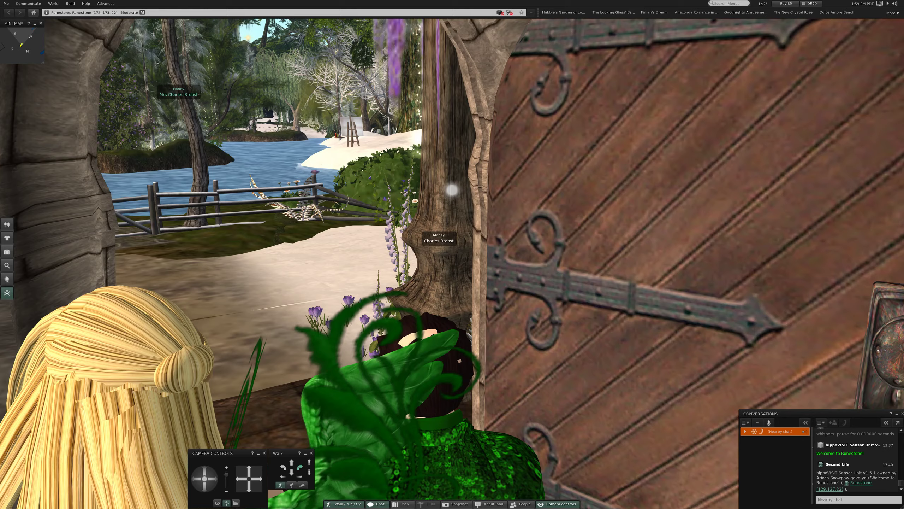
Step: Exit the cottage archway and walk past the wishing well to the rock by the bridge
{"action": "key", "text": "Left"}
{"action": "key", "text": "Left"}
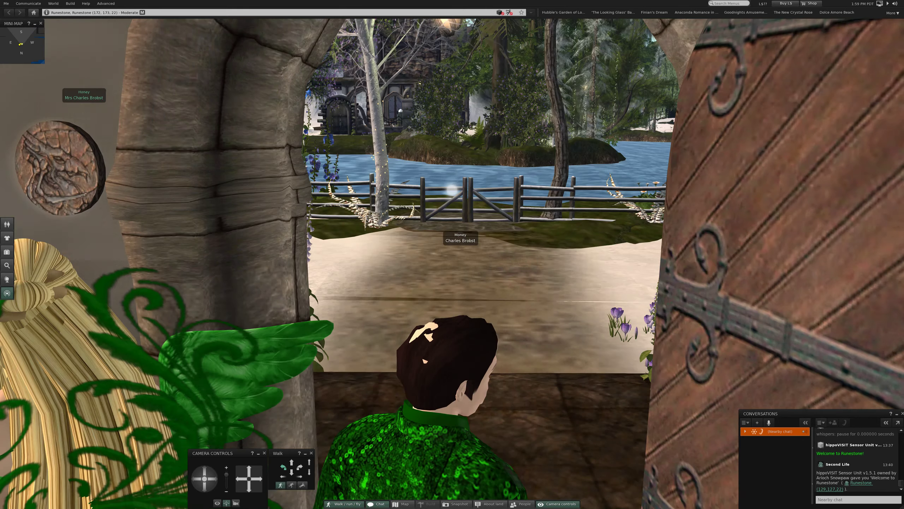
{"action": "key", "text": "Left"}
{"action": "key", "text": "Right"}
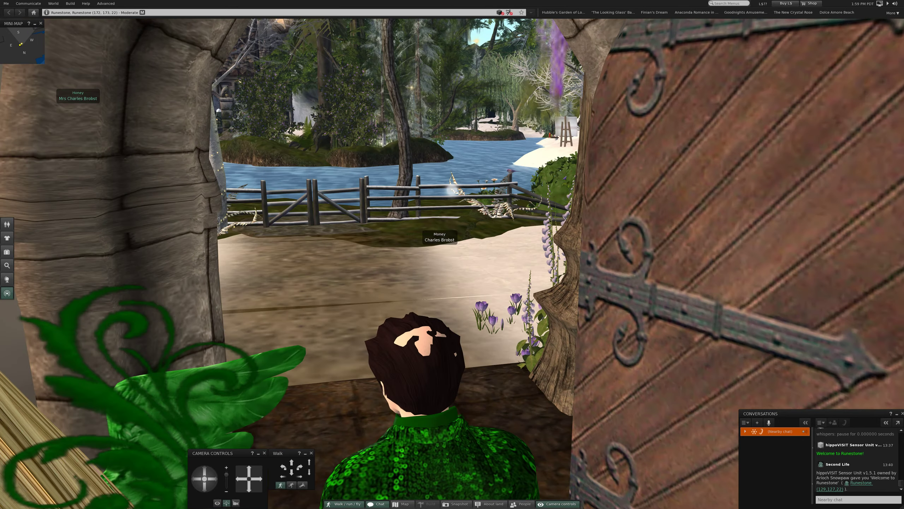
{"action": "key", "text": "Up"}
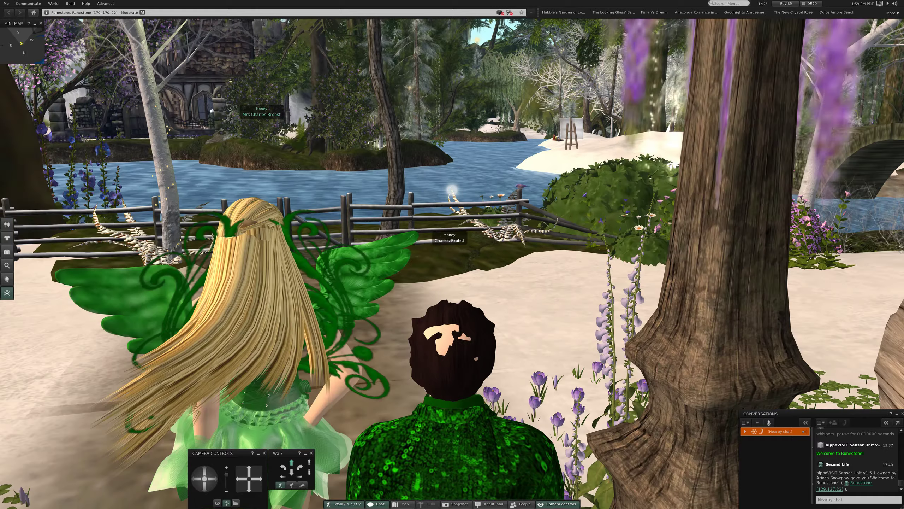
{"action": "key", "text": "Left"}
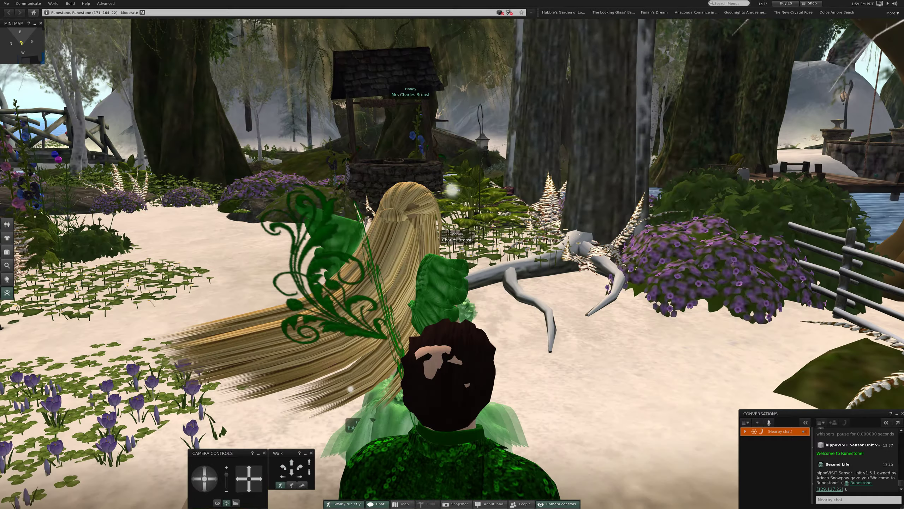
{"action": "key", "text": "Left"}
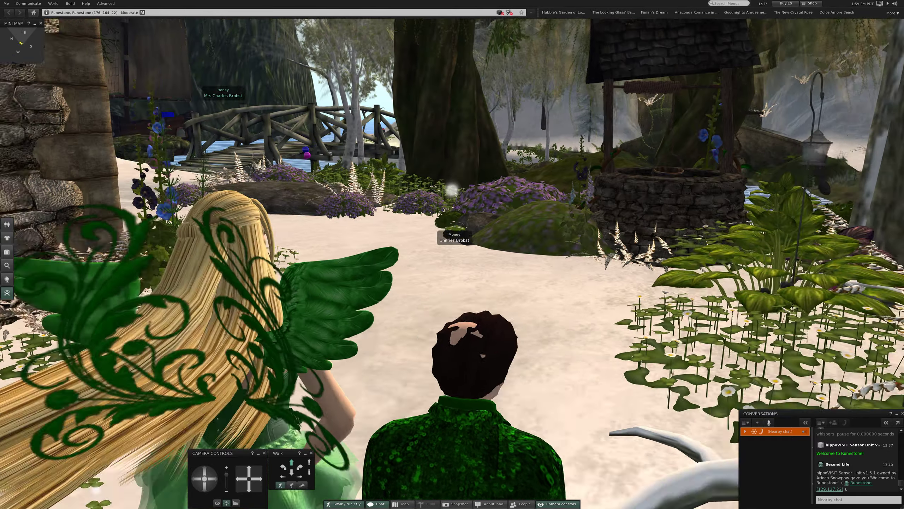
{"action": "key", "text": "Left"}
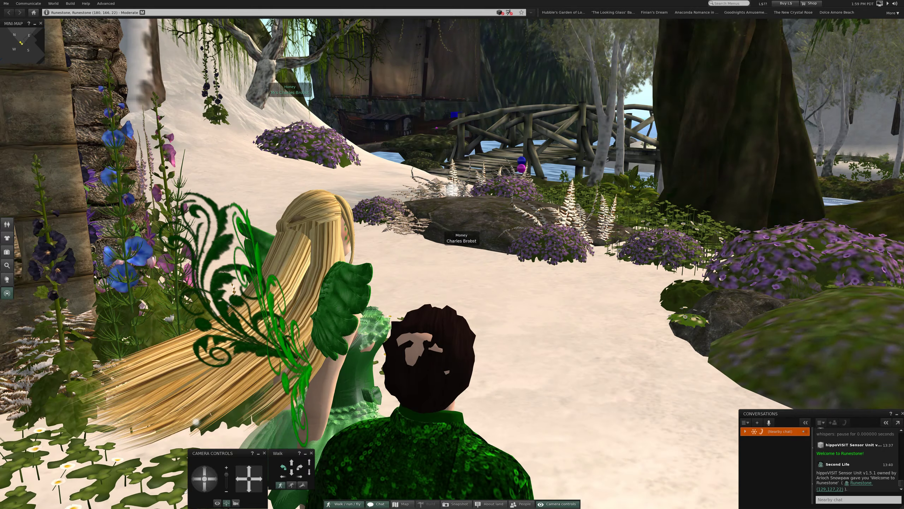
{"action": "key", "text": "Up"}
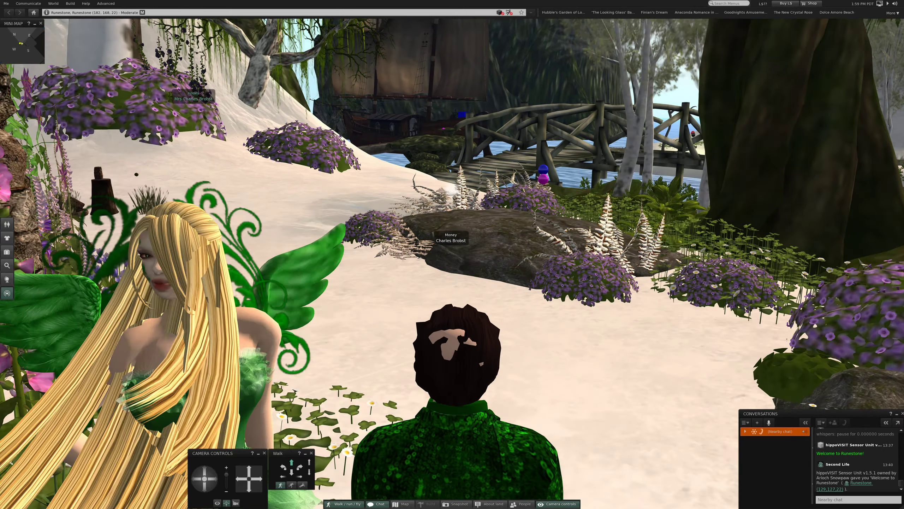
{"action": "key", "text": "Up"}
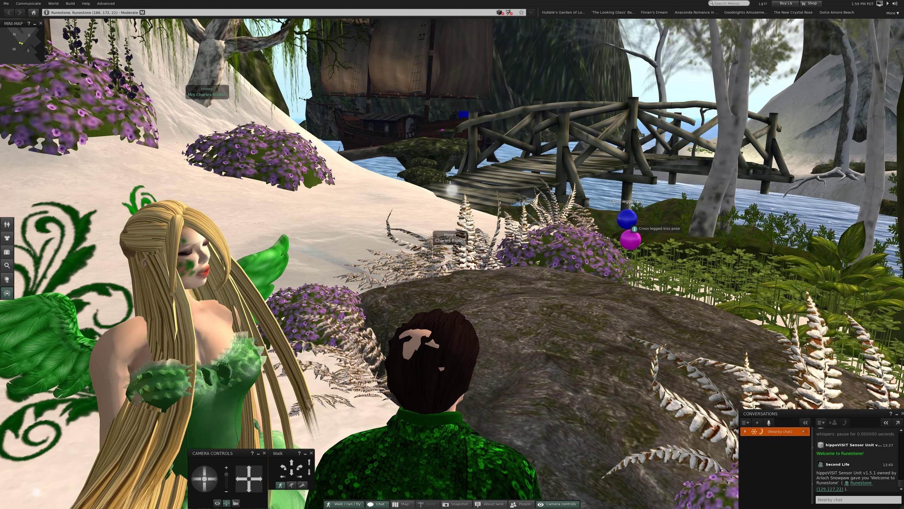
Step: Activate the couple pose ball, then turn the view toward the ship, bridge and fairy
{"action": "right_click", "coordinate": [629, 220]}
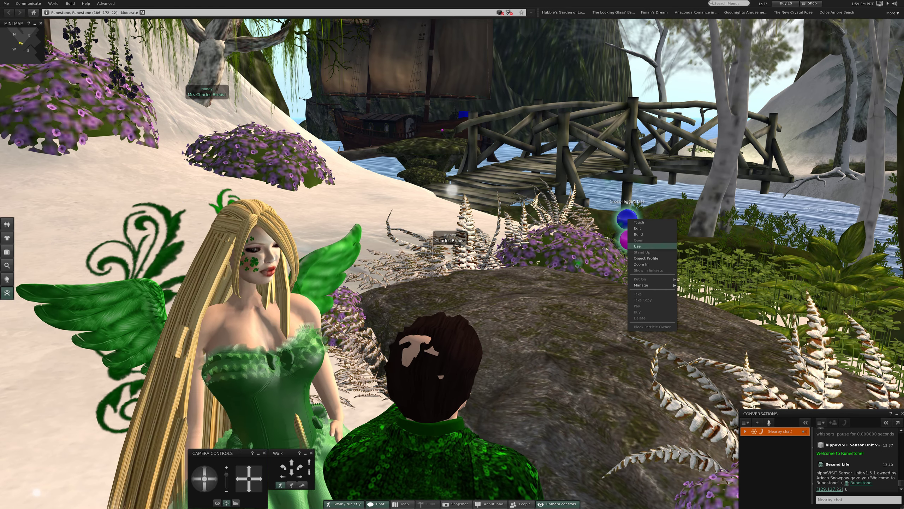
{"action": "left_click", "coordinate": [639, 222]}
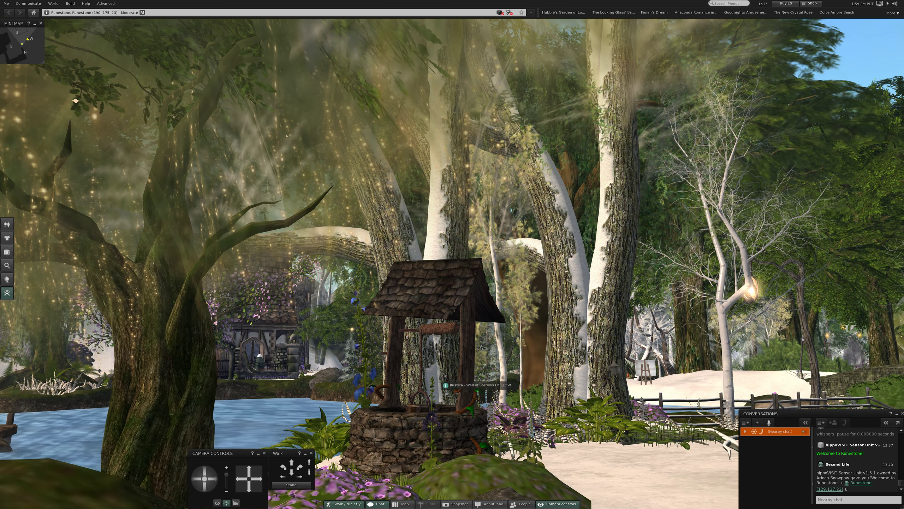
{"action": "key", "text": "Right"}
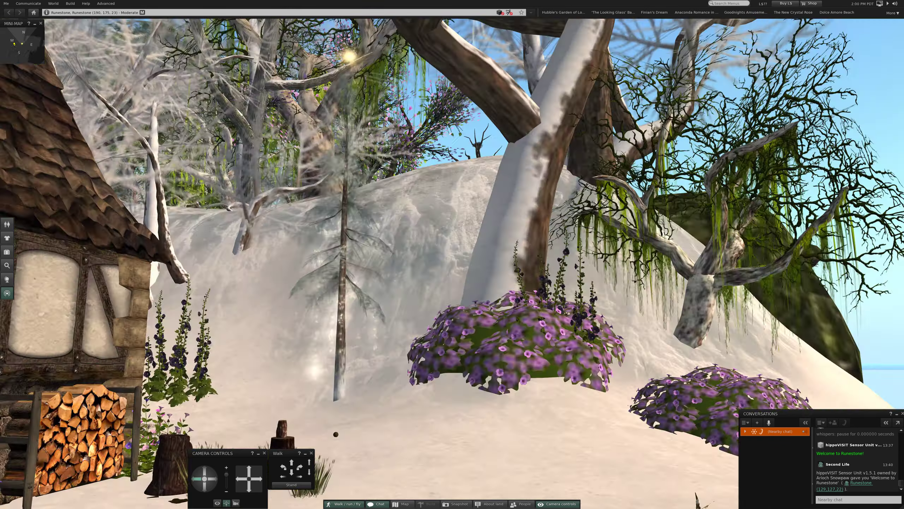
{"action": "key", "text": "Right"}
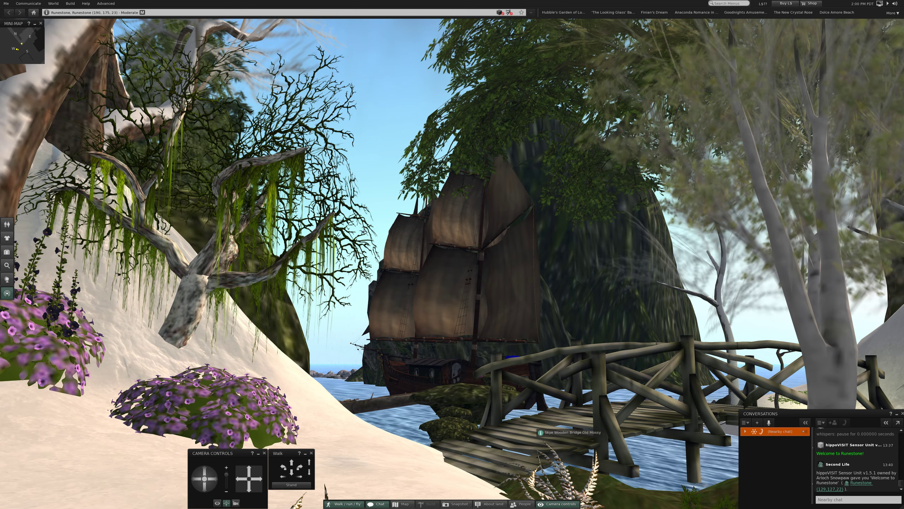
{"action": "key", "text": "Right"}
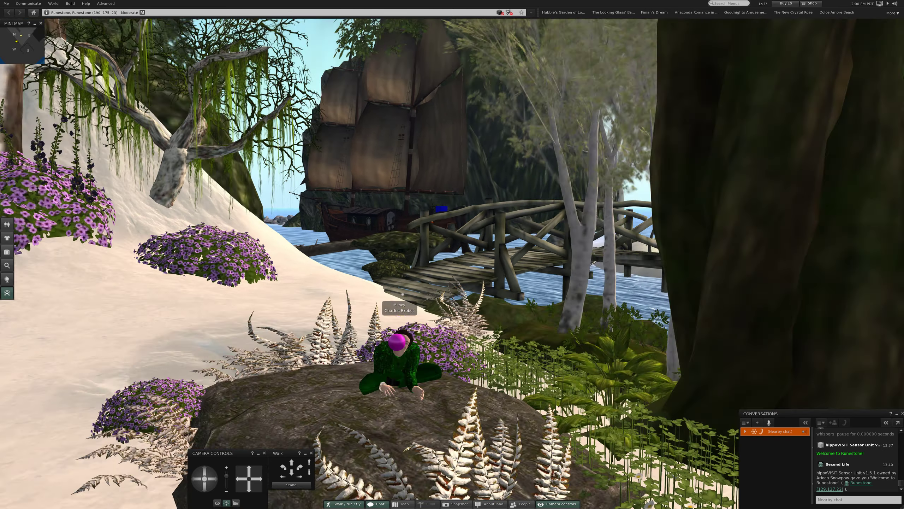
{"action": "key", "text": "Up"}
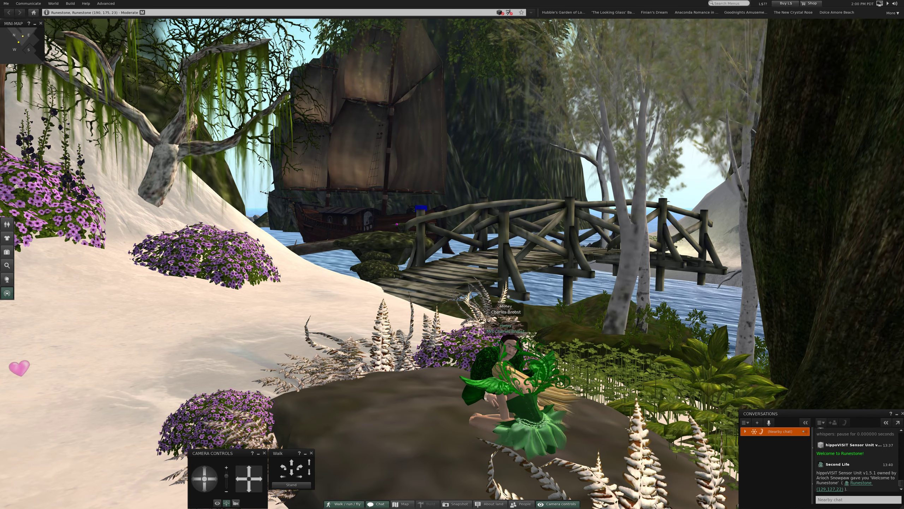
Step: Orbit the camera around the posed couple to their backs and the woodpile
{"action": "key", "text": "Right"}
{"action": "key", "text": "Right"}
{"action": "key", "text": "Right"}
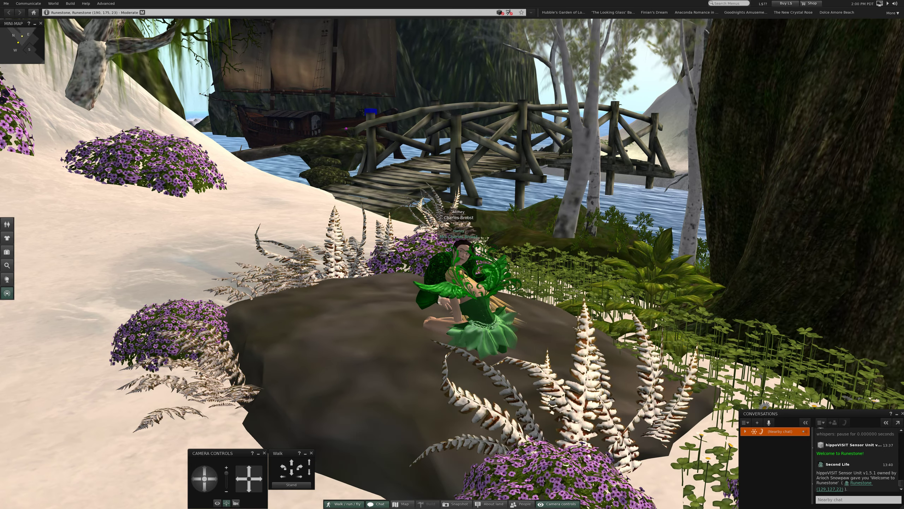
{"action": "key", "text": "Right"}
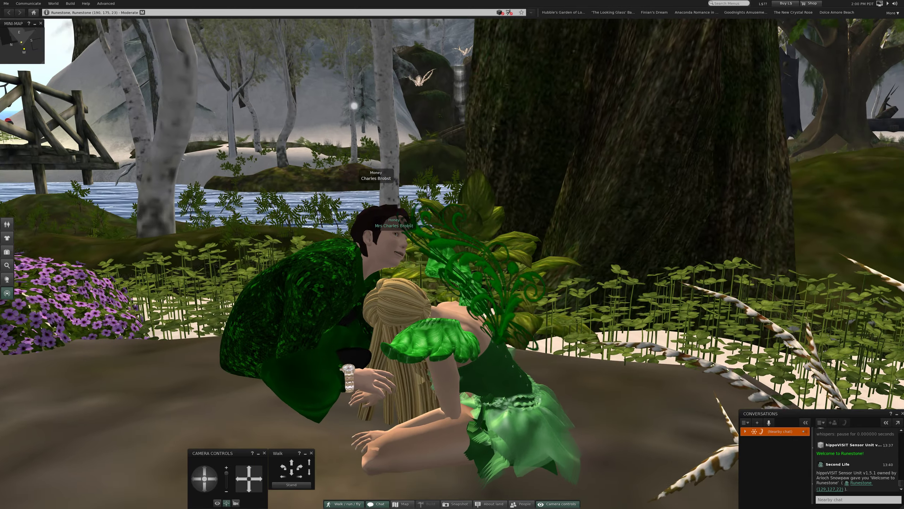
{"action": "key", "text": "Right"}
{"action": "key", "text": "Right"}
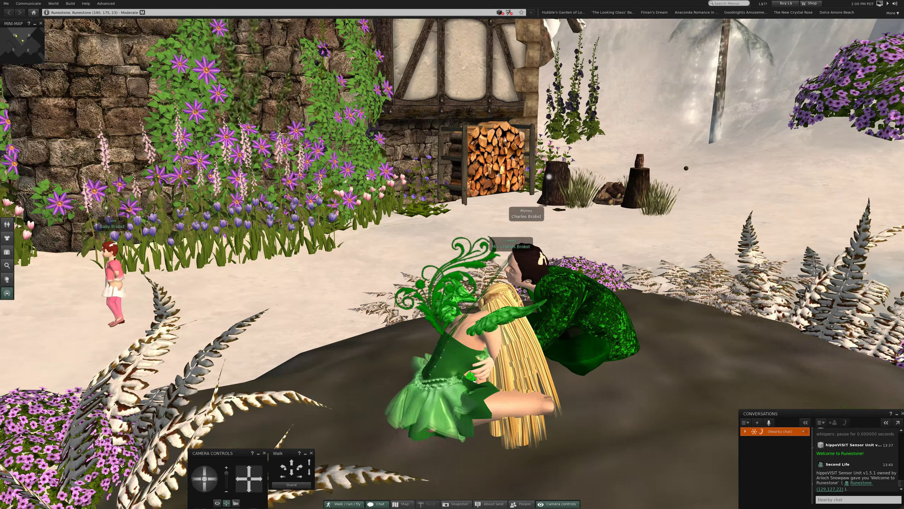
{"action": "key", "text": "Right"}
{"action": "key", "text": "Right"}
{"action": "key", "text": "Right"}
{"action": "key", "text": "Right"}
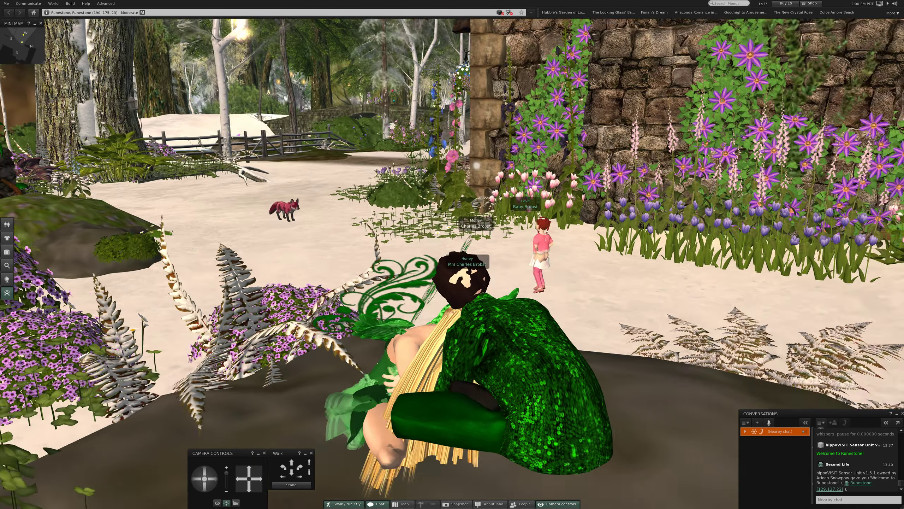
{"action": "key", "text": "Right"}
{"action": "key", "text": "Right"}
{"action": "key", "text": "Right"}
{"action": "key", "text": "Right"}
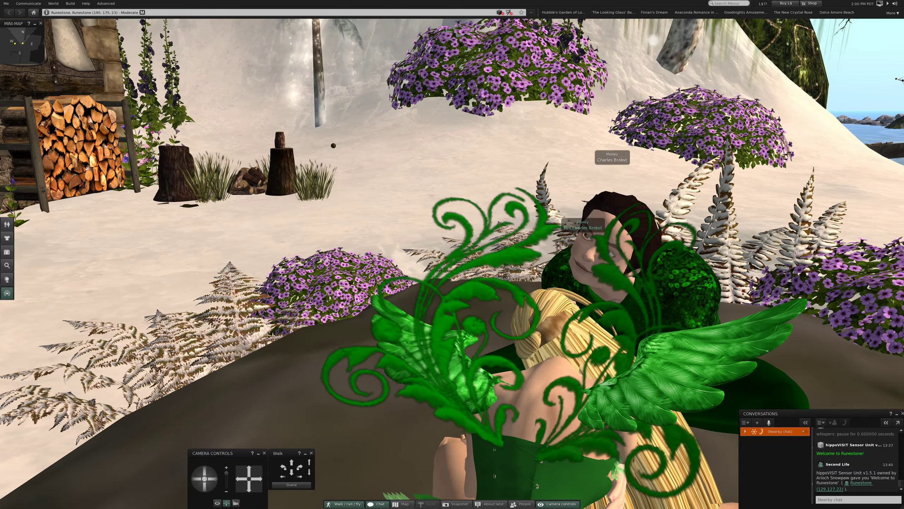
{"action": "key", "text": "Right"}
{"action": "key", "text": "Right"}
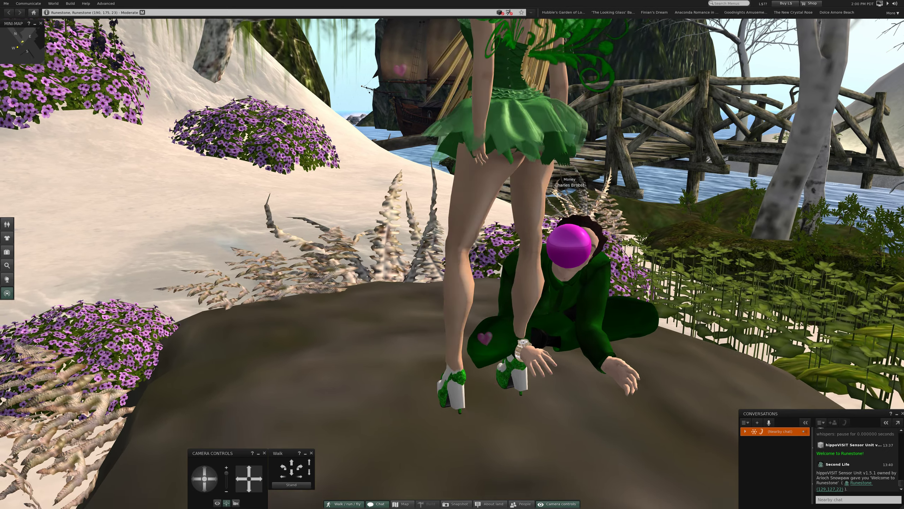
Step: Stand up from the couple pose and walk toward the wooden bridge
{"action": "left_click", "coordinate": [292, 484]}
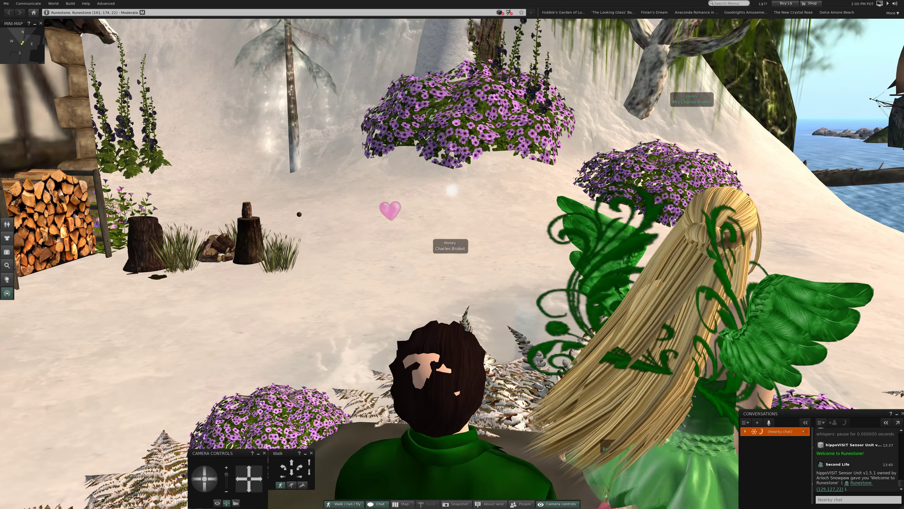
{"action": "key", "text": "Up"}
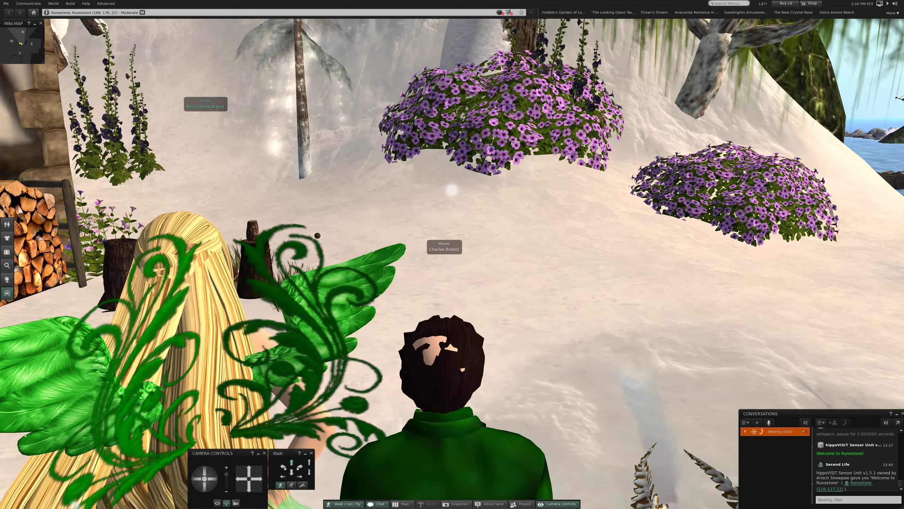
{"action": "key", "text": "Right"}
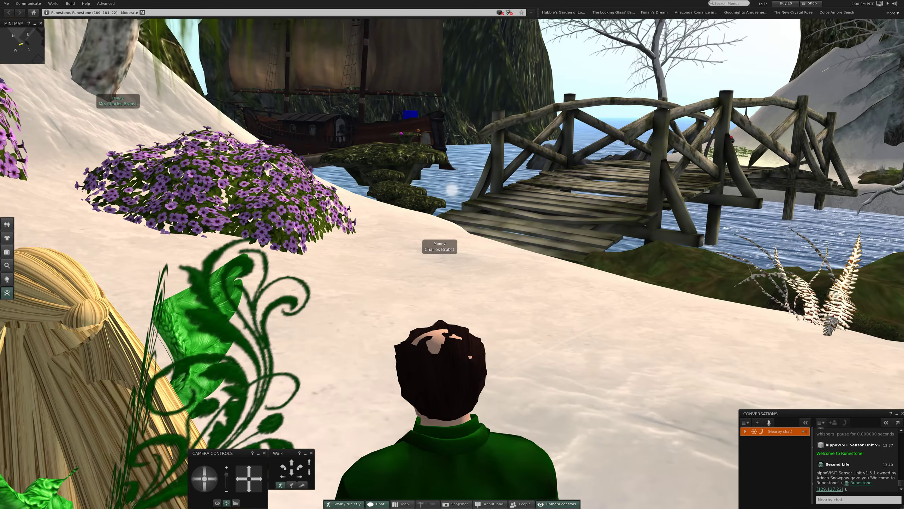
{"action": "key", "text": "Up"}
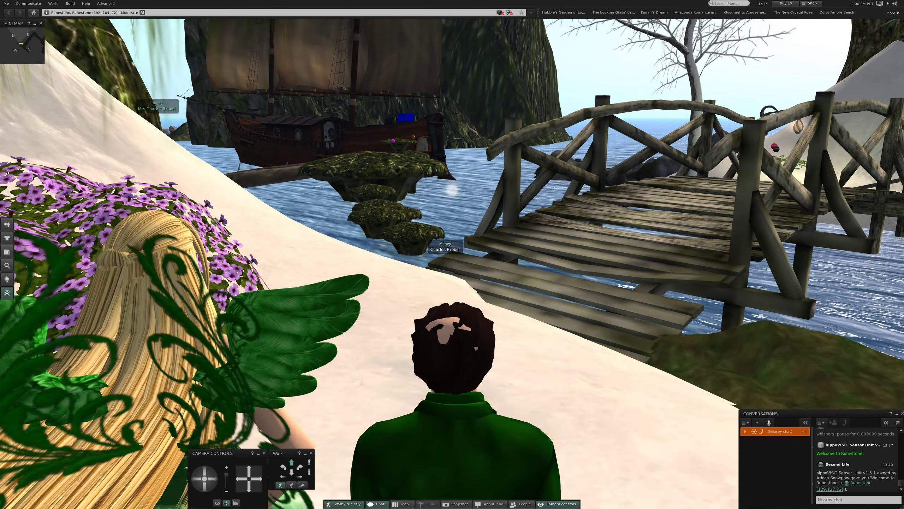
{"action": "key", "text": "Up"}
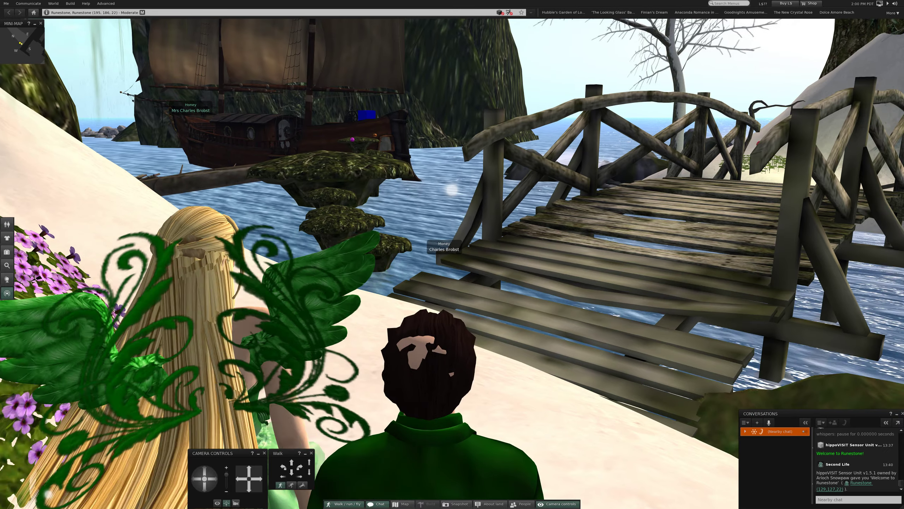
Step: Cross the wooden bridge and walk up toward the snowy hill
{"action": "key", "text": "Up"}
{"action": "key", "text": "Left"}
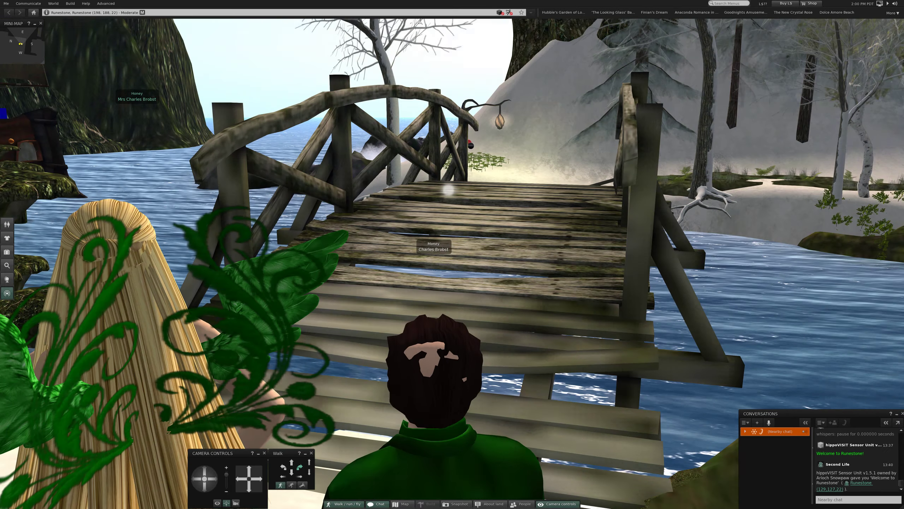
{"action": "key", "text": "Up"}
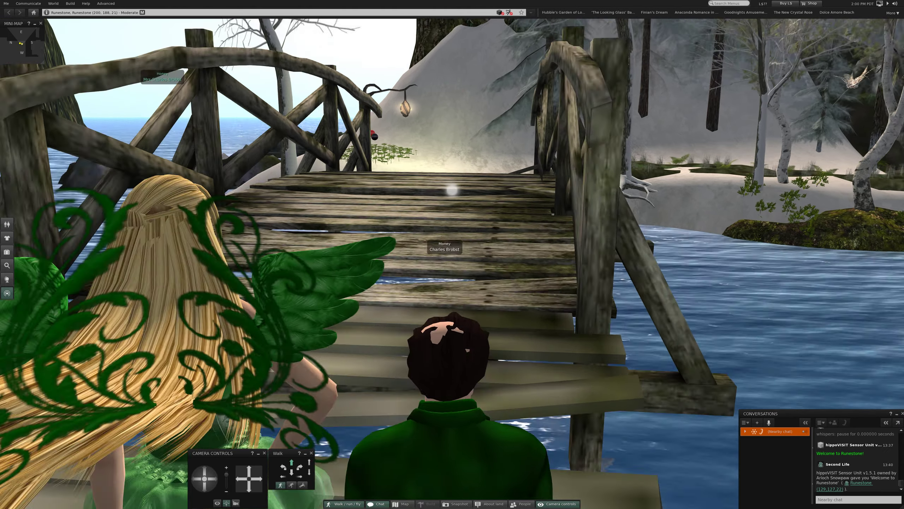
{"action": "key", "text": "Up"}
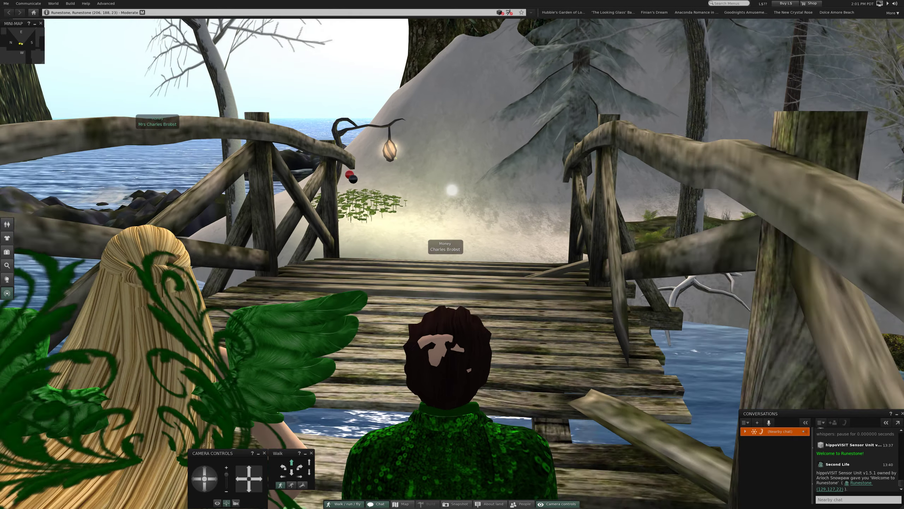
{"action": "key", "text": "Up"}
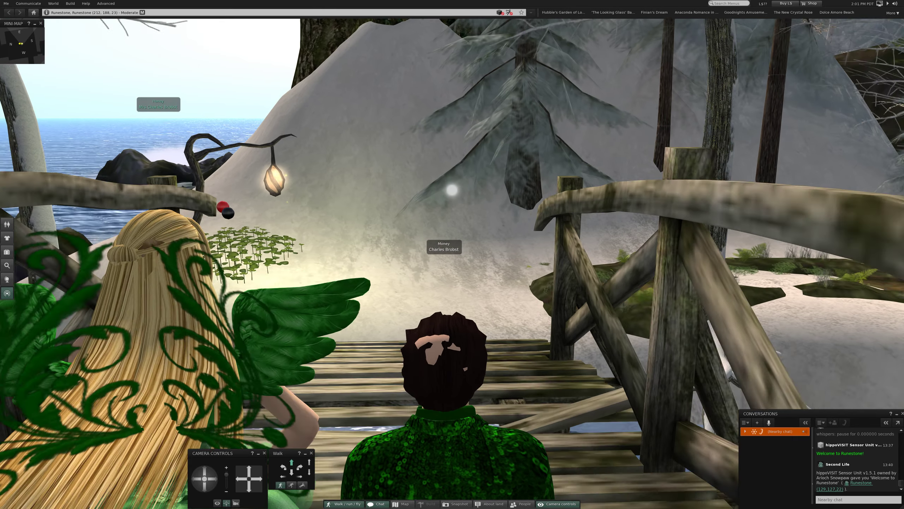
{"action": "key", "text": "Up"}
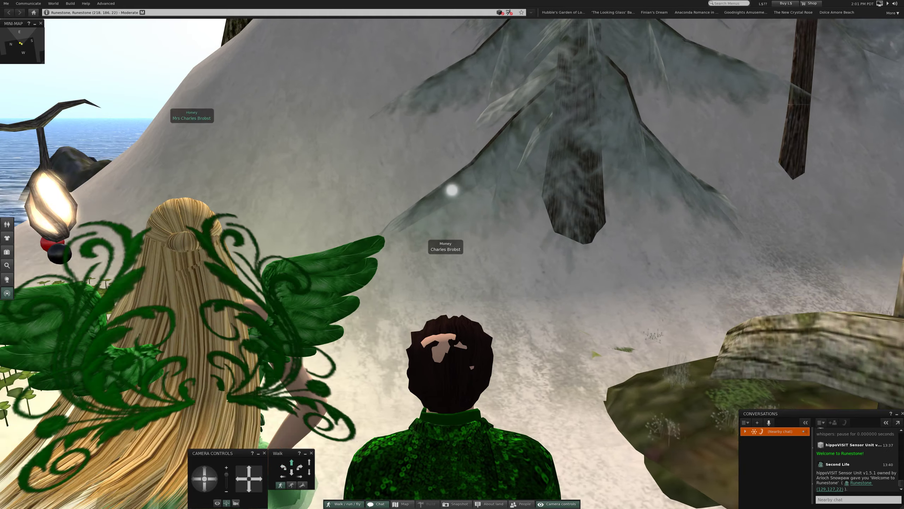
Step: Look around from the snowy bank at the ship, white hill, bridges, fairy and dock
{"action": "key", "text": "Left"}
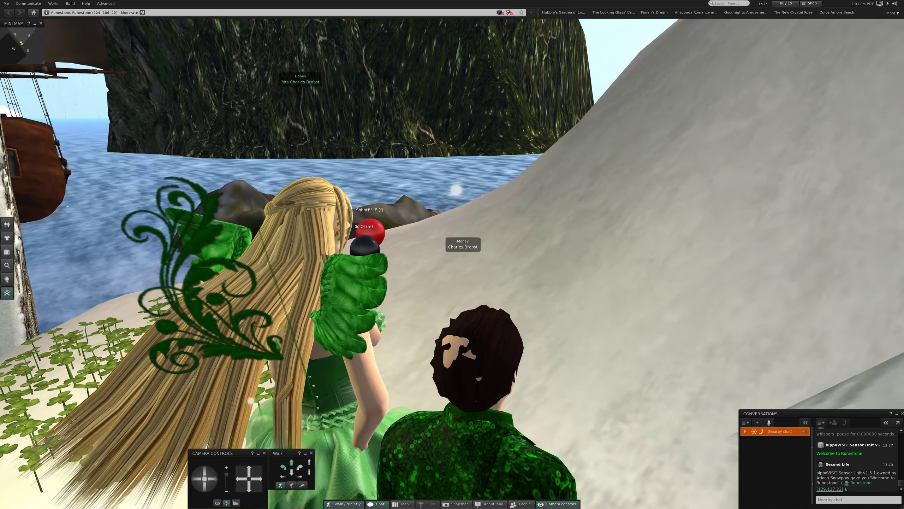
{"action": "key", "text": "Right"}
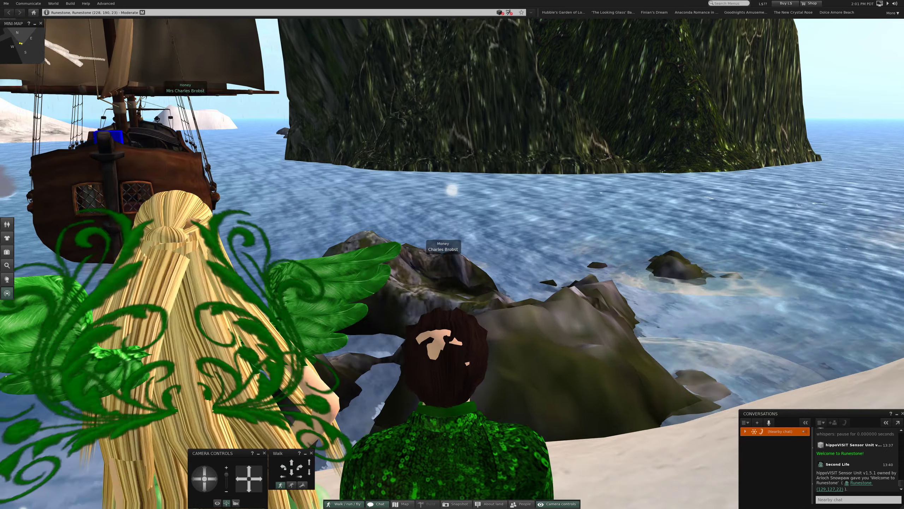
{"action": "key", "text": "Right"}
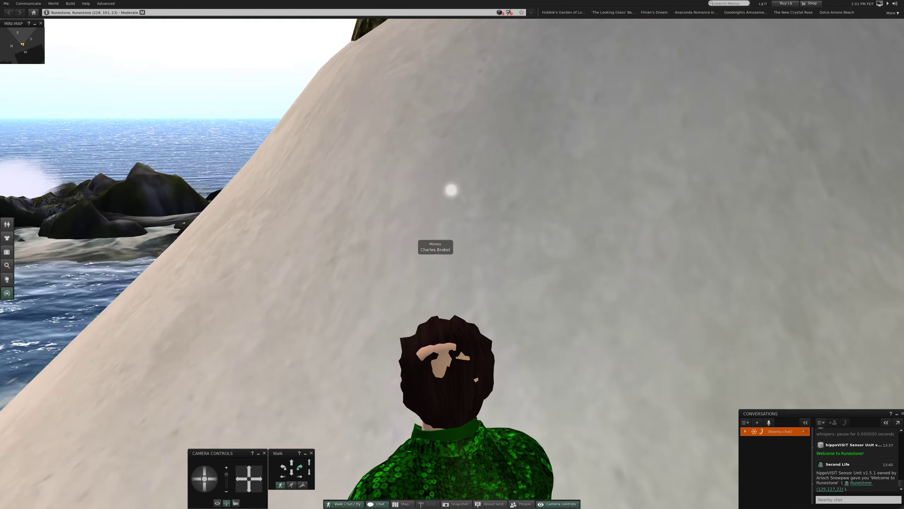
{"action": "key", "text": "Right"}
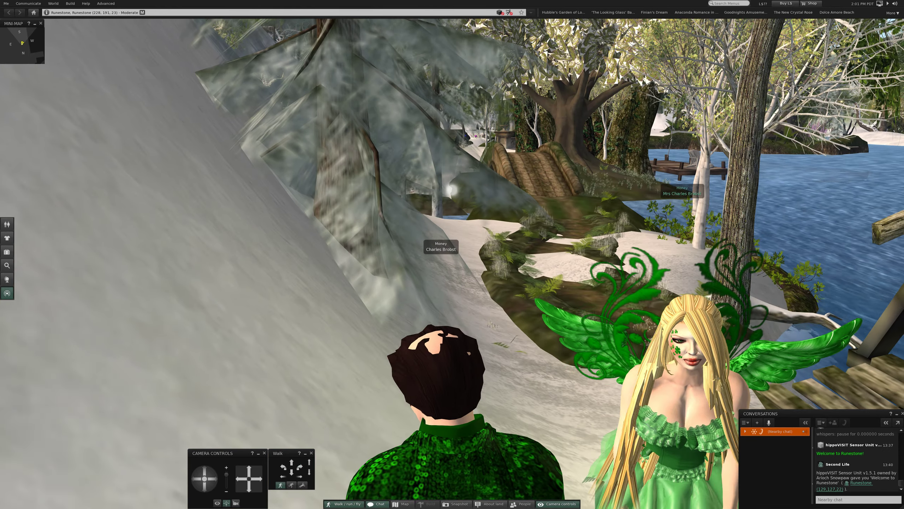
{"action": "key", "text": "Up"}
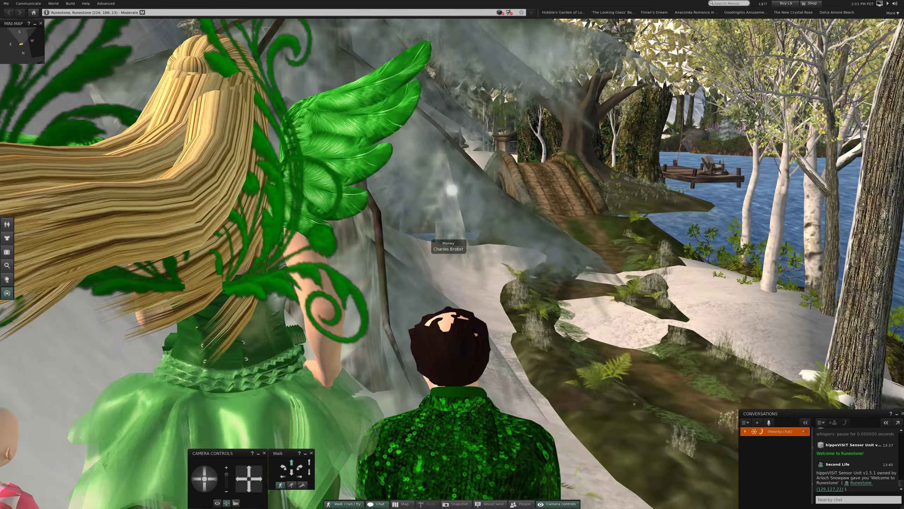
{"action": "key", "text": "Up"}
{"action": "key", "text": "Right"}
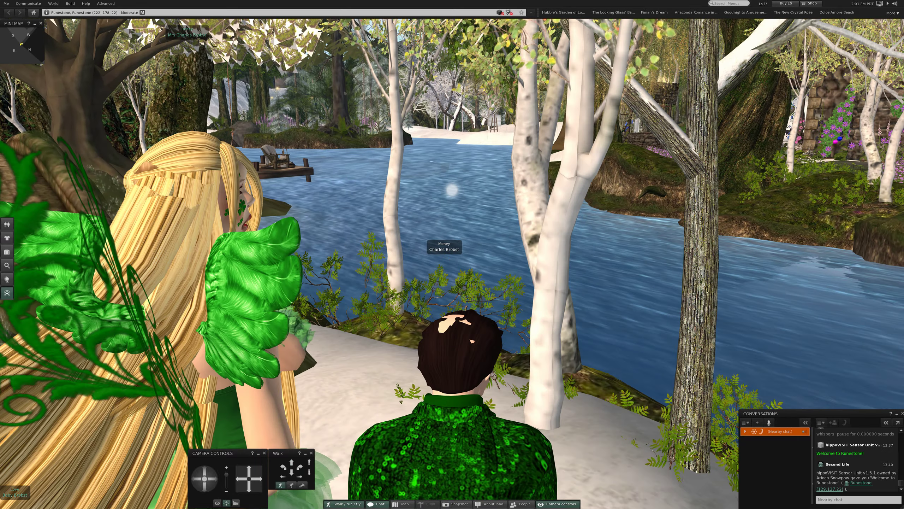
{"action": "key", "text": "Left"}
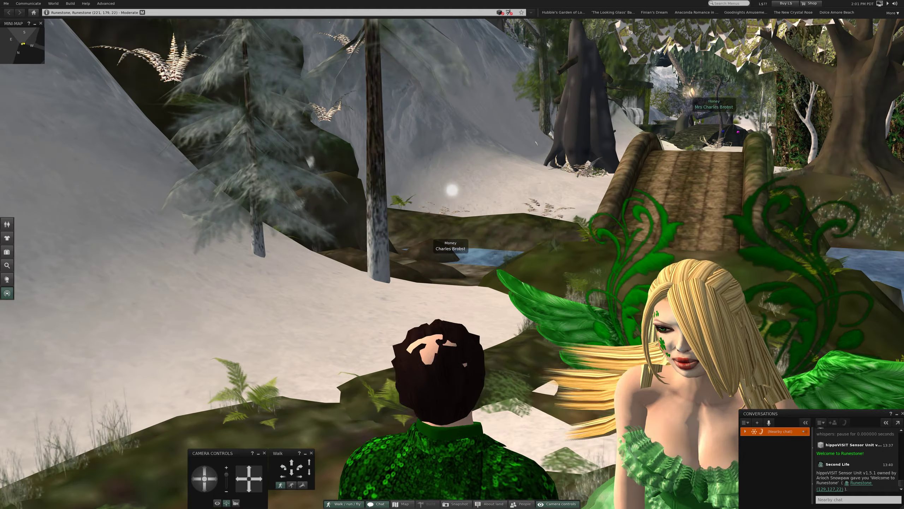
{"action": "key", "text": "Right"}
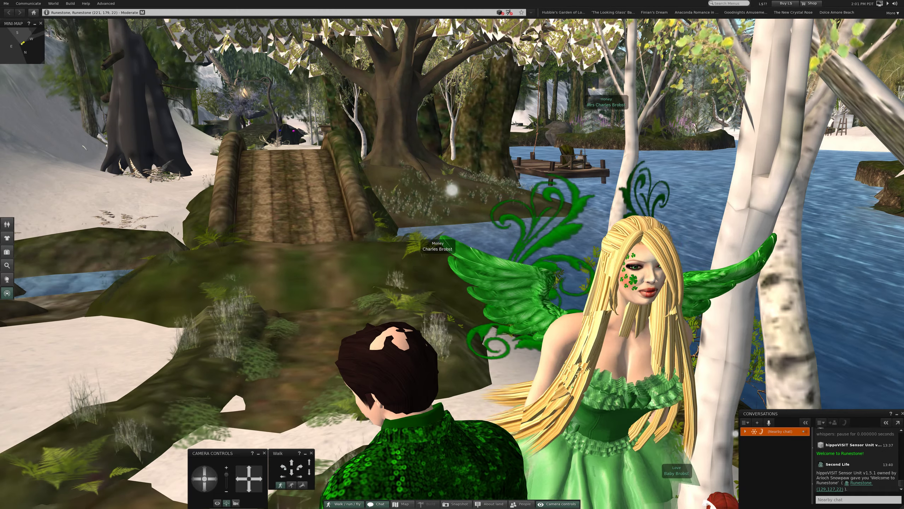
{"action": "key", "text": "Right"}
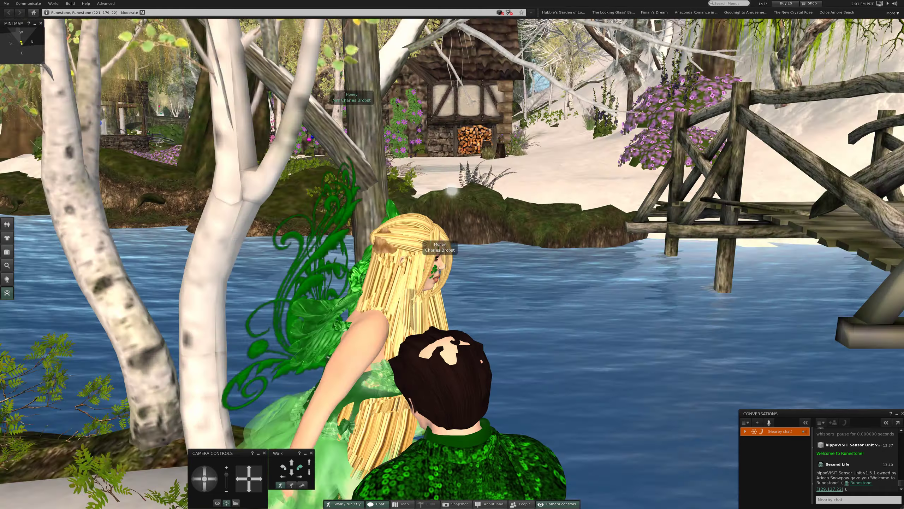
{"action": "key", "text": "Right"}
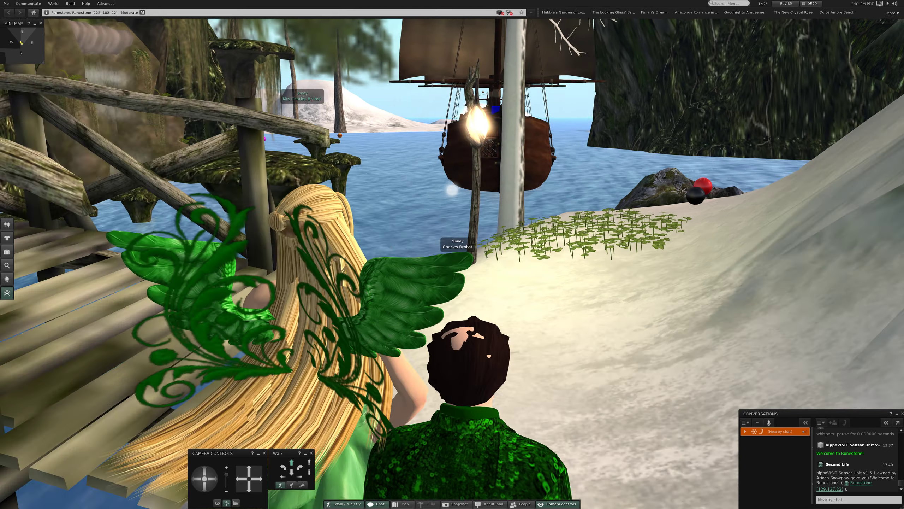
Step: Turn onto the wooden bridge and cross it toward the stone cottage
{"action": "key", "text": "Left"}
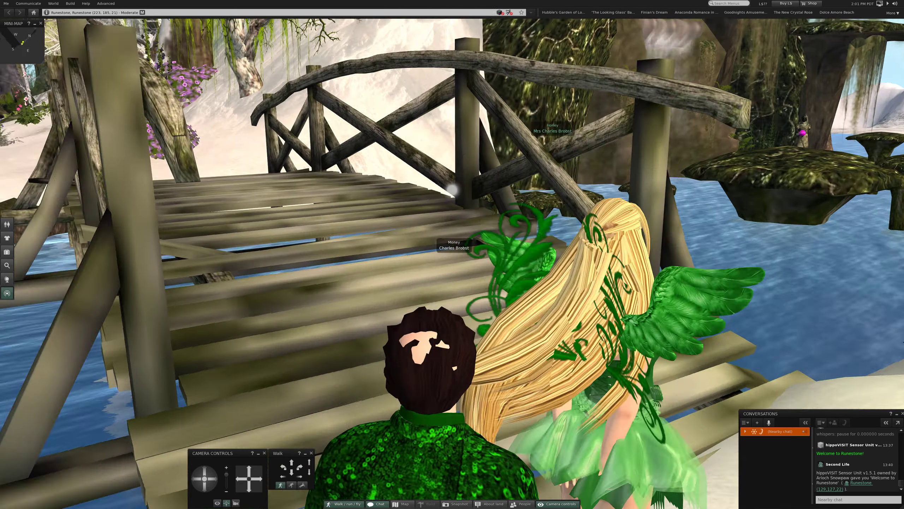
{"action": "key", "text": "Left"}
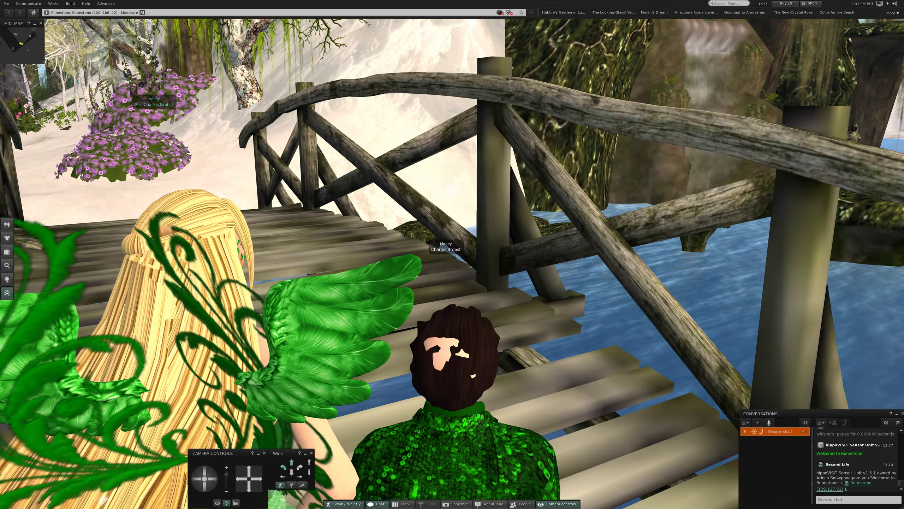
{"action": "key", "text": "Left"}
{"action": "key", "text": "Left"}
{"action": "key", "text": "Left"}
{"action": "key", "text": "Up"}
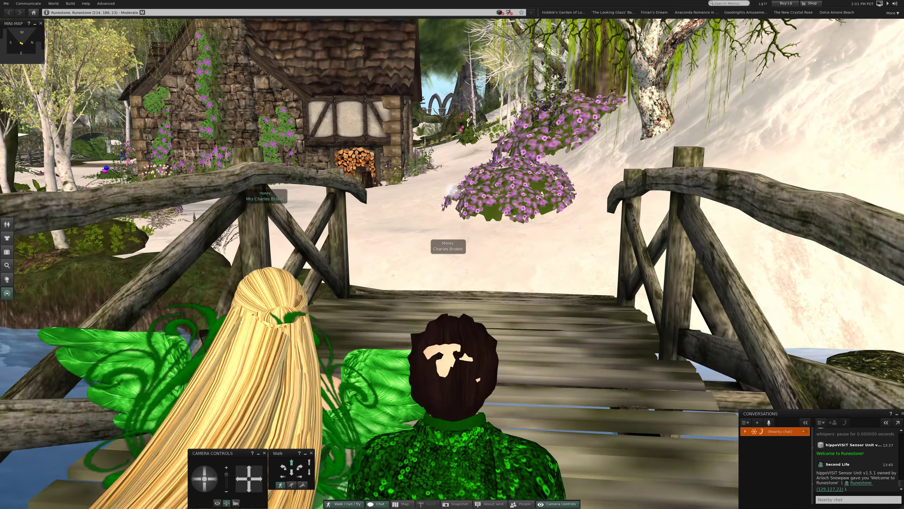
{"action": "key", "text": "Up"}
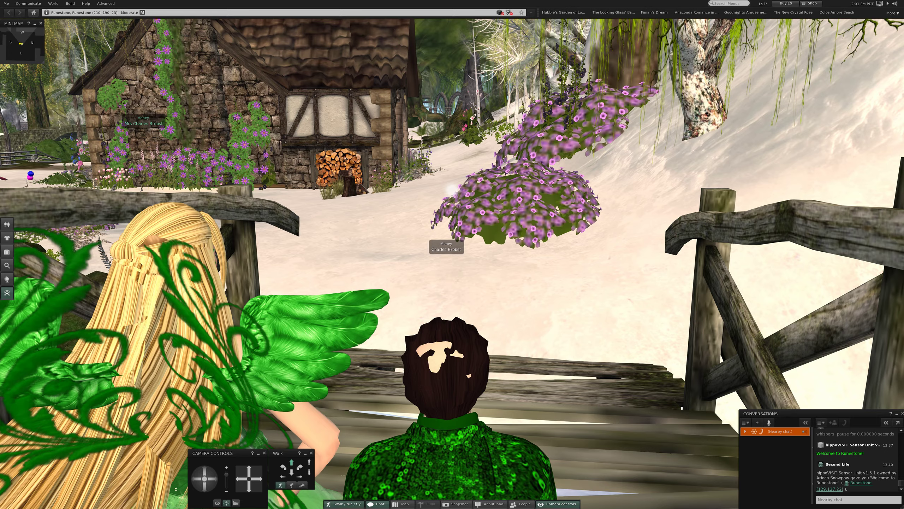
{"action": "key", "text": "Up"}
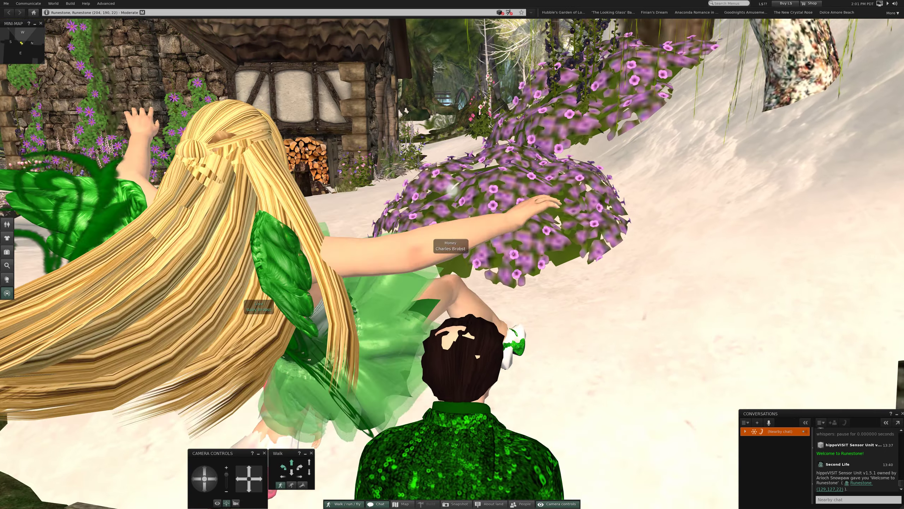
Step: Walk left across the snow past the cottage and purple flower bushes
{"action": "key", "text": "Left"}
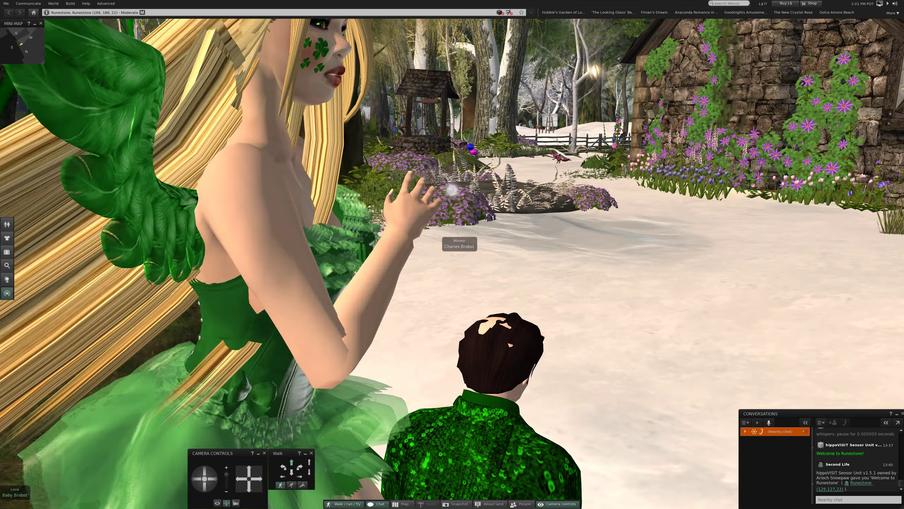
{"action": "key", "text": "Left"}
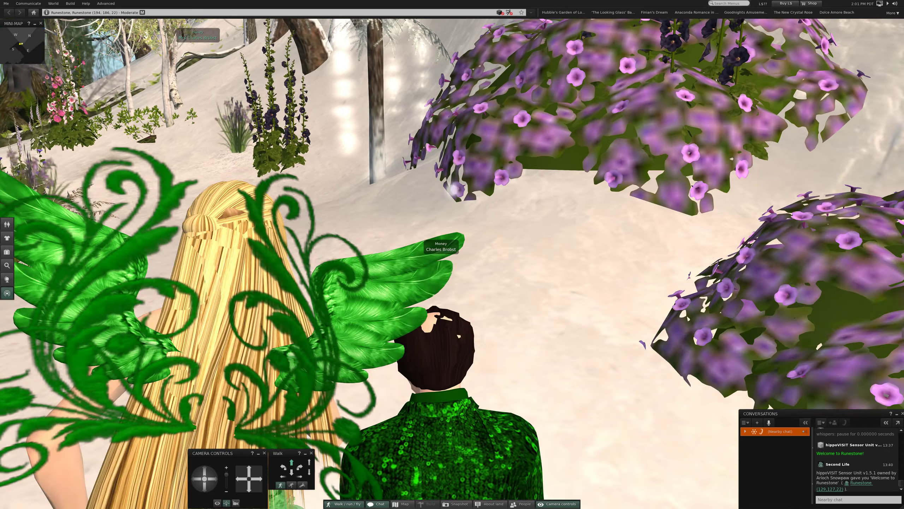
{"action": "key", "text": "Up"}
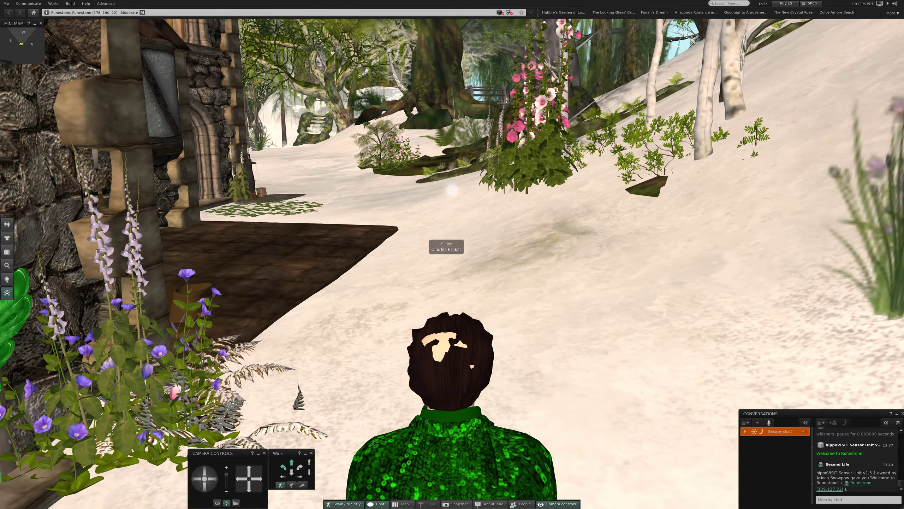
{"action": "key", "text": "Up"}
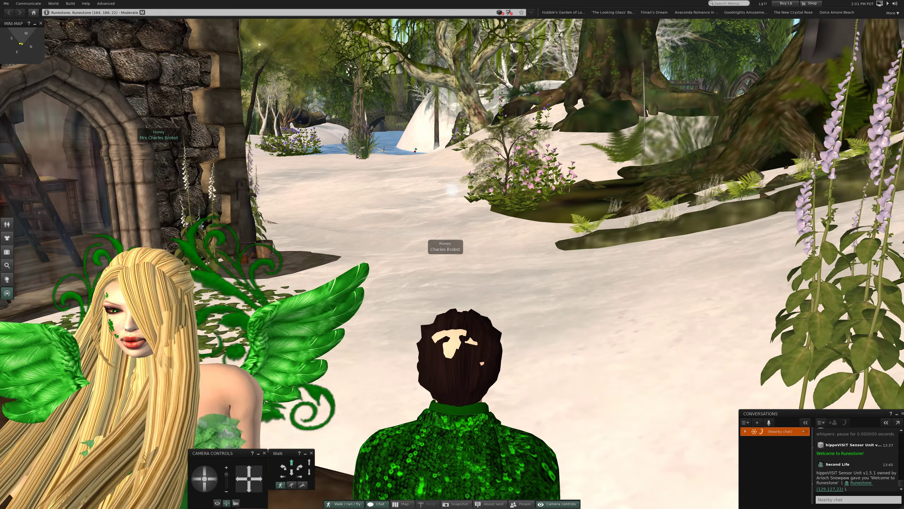
{"action": "key", "text": "Up"}
{"action": "key", "text": "Left"}
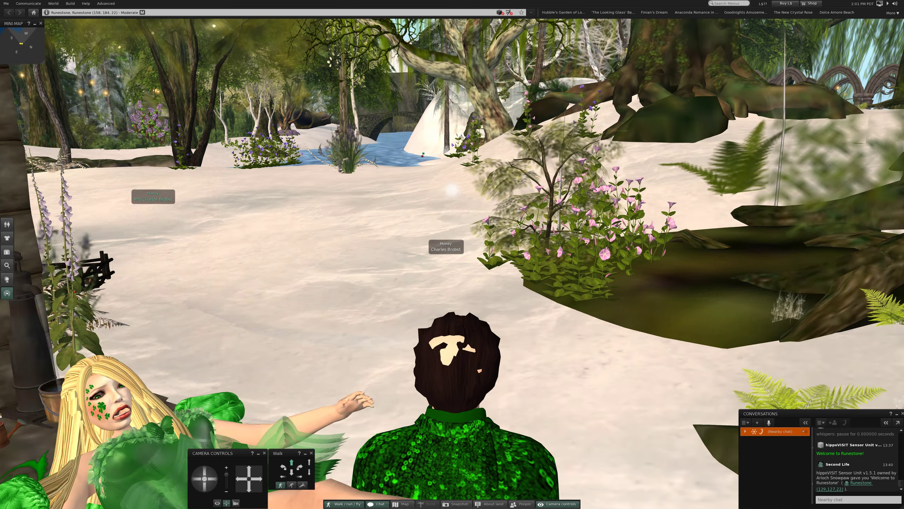
{"action": "key", "text": "Up"}
{"action": "key", "text": "Left"}
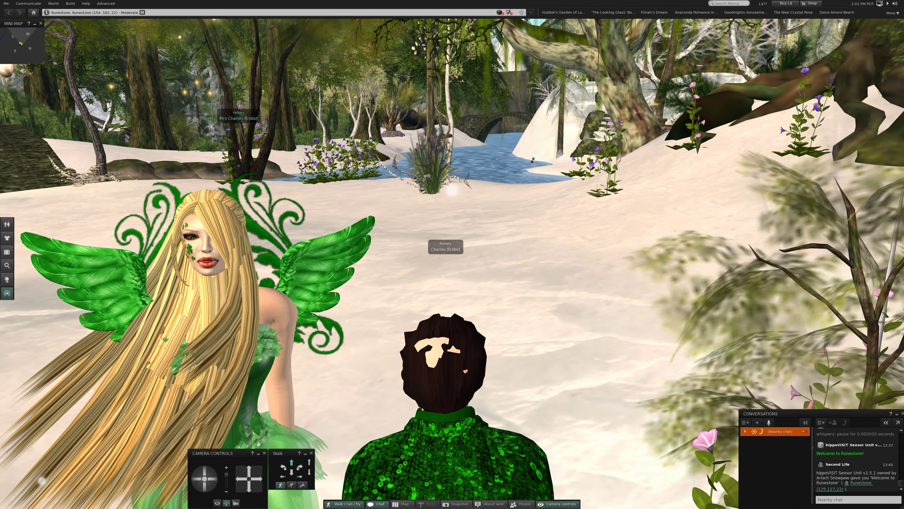
Step: Walk past the fairy to the stream and face the snowy stairs and spheres
{"action": "key", "text": "Up"}
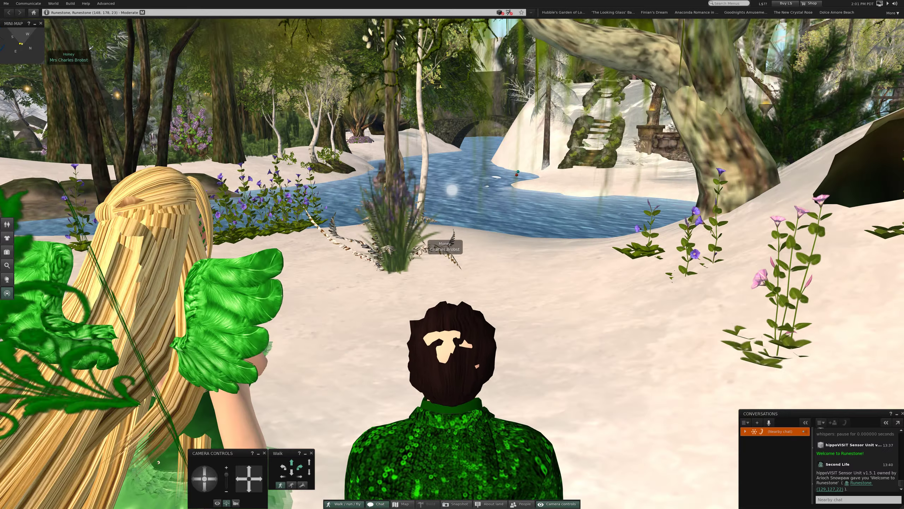
{"action": "key", "text": "Up"}
{"action": "key", "text": "Left"}
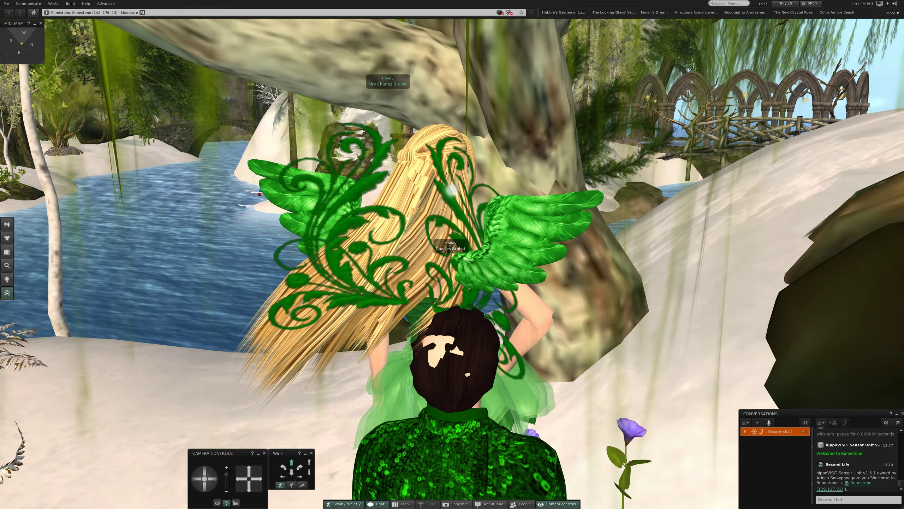
{"action": "key", "text": "Up"}
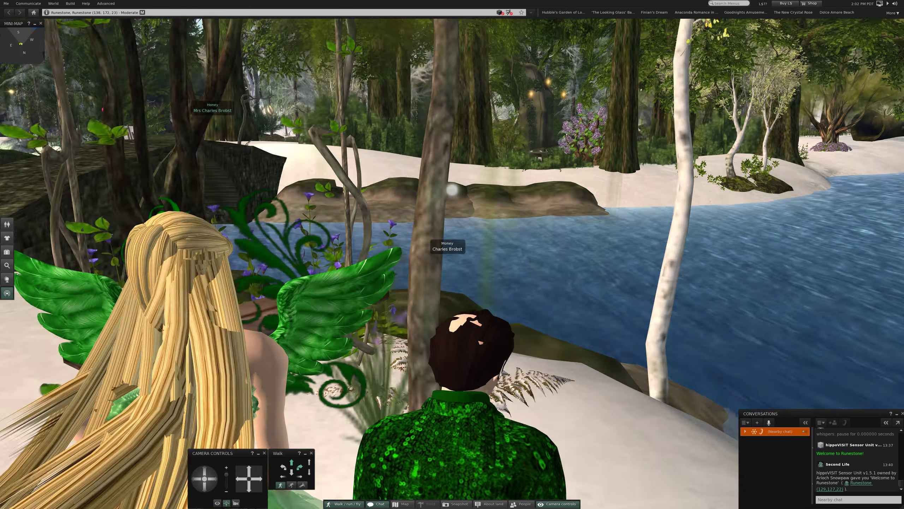
{"action": "key", "text": "Right"}
{"action": "key", "text": "Right"}
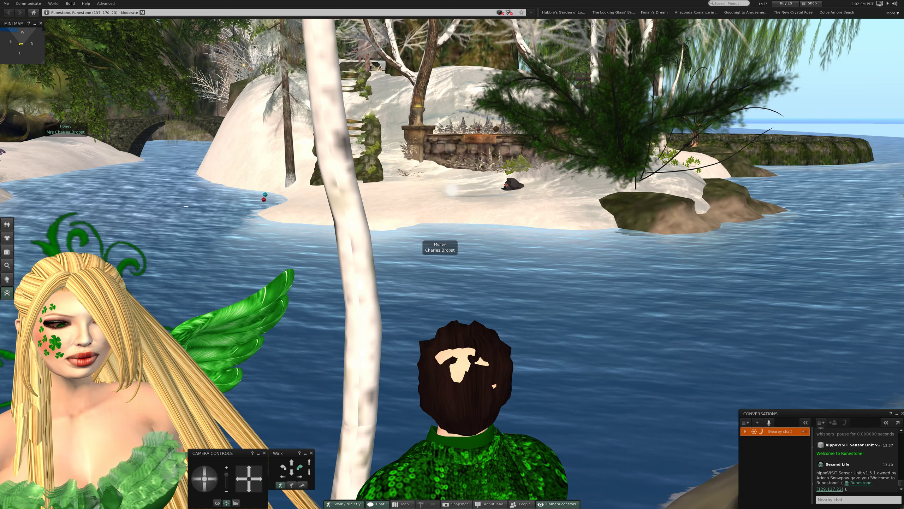
{"action": "key", "text": "Left"}
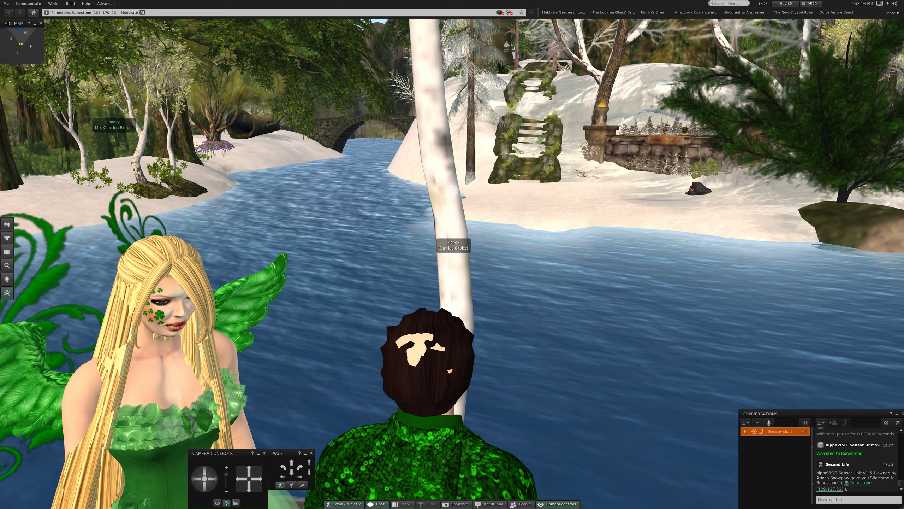
{"action": "key", "text": "Down"}
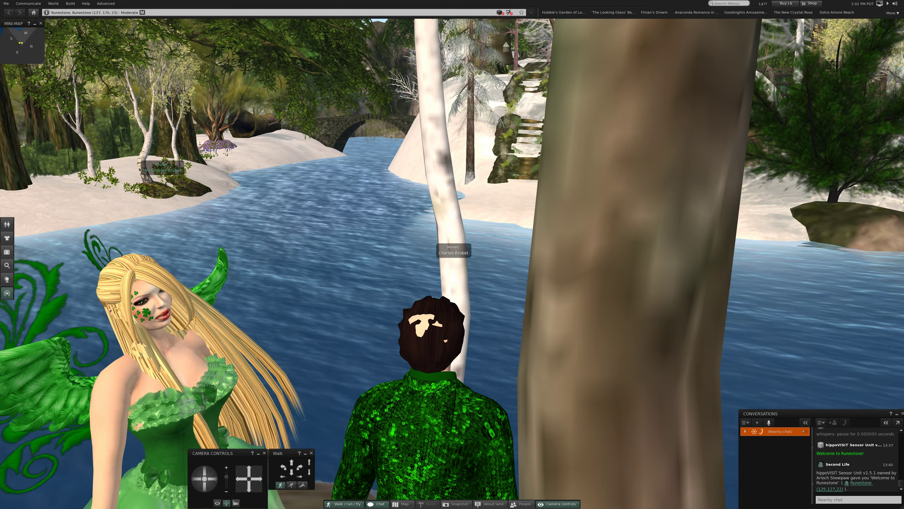
{"action": "key", "text": "Up"}
{"action": "key", "text": "Up"}
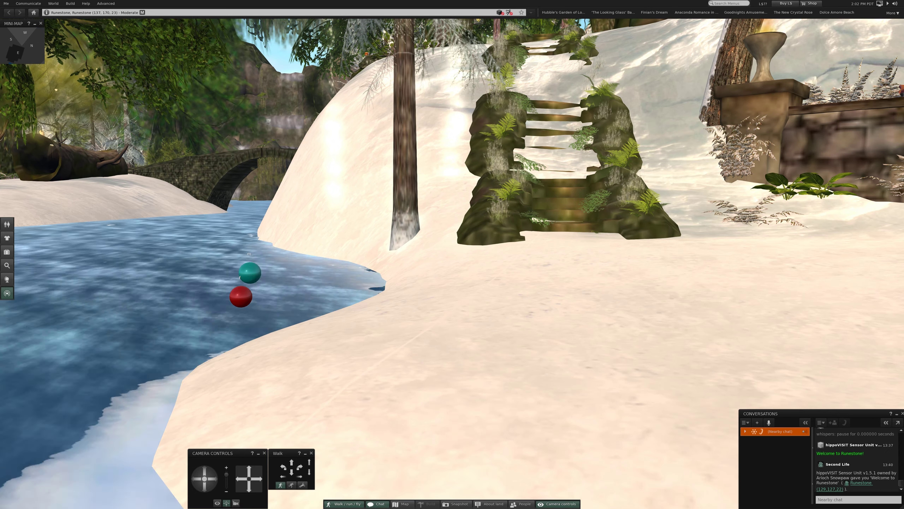
Step: Choose Sit Here on the red pose ball by the river
{"action": "right_click", "coordinate": [249, 269]}
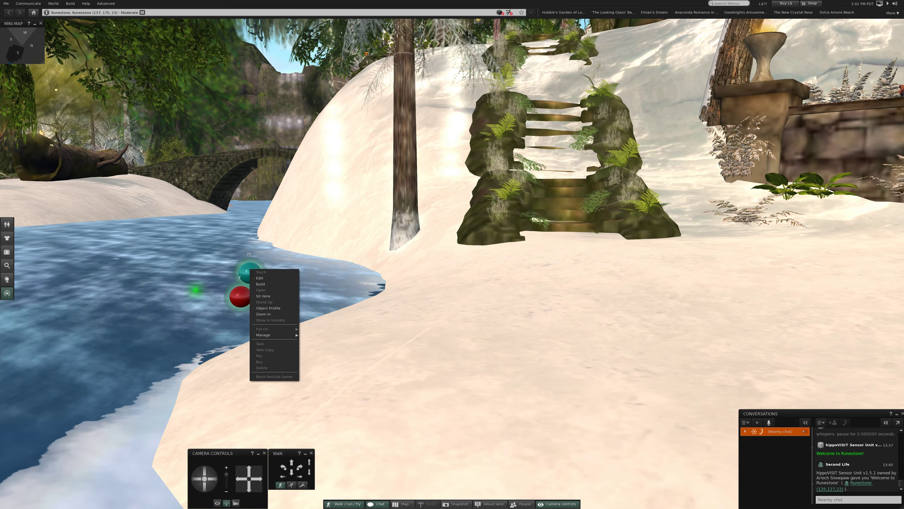
{"action": "left_click", "coordinate": [263, 296]}
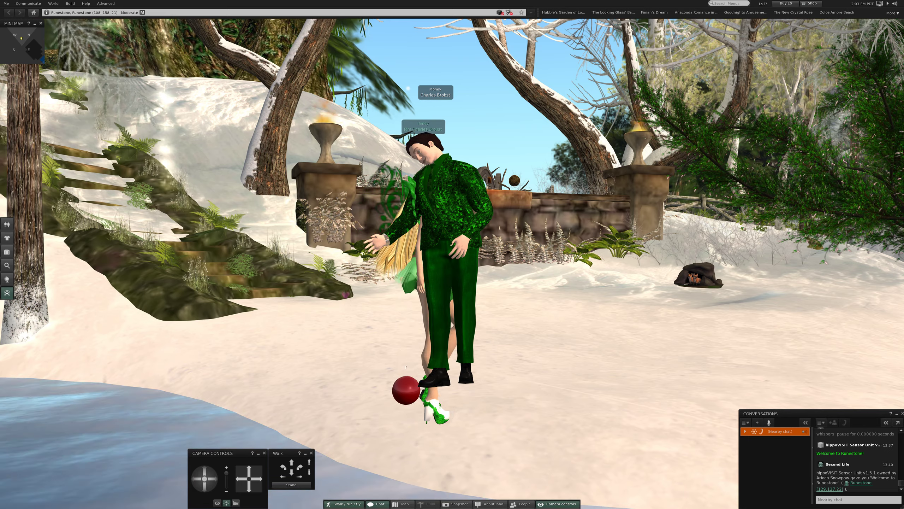
Step: Walk toward the stone wall and focus the camera on the Red Fox Burrow cave
{"action": "key", "text": "Up"}
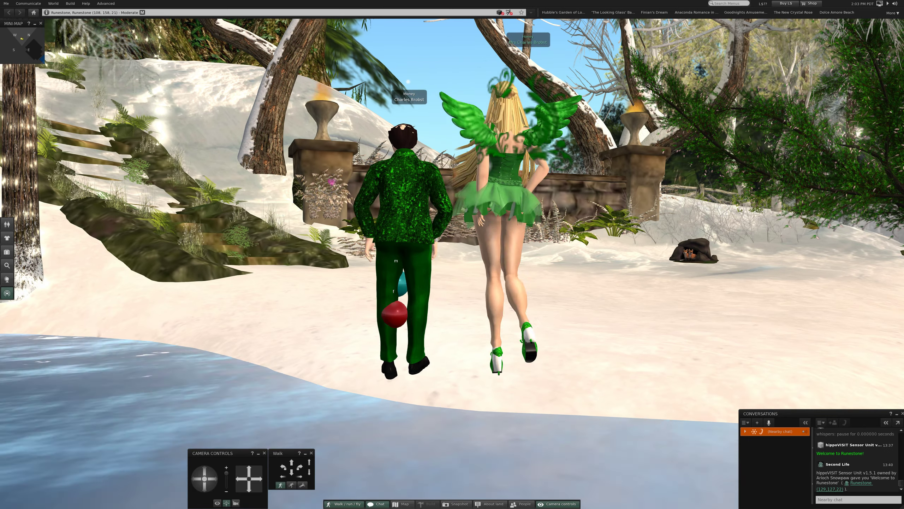
{"action": "key", "text": "Right"}
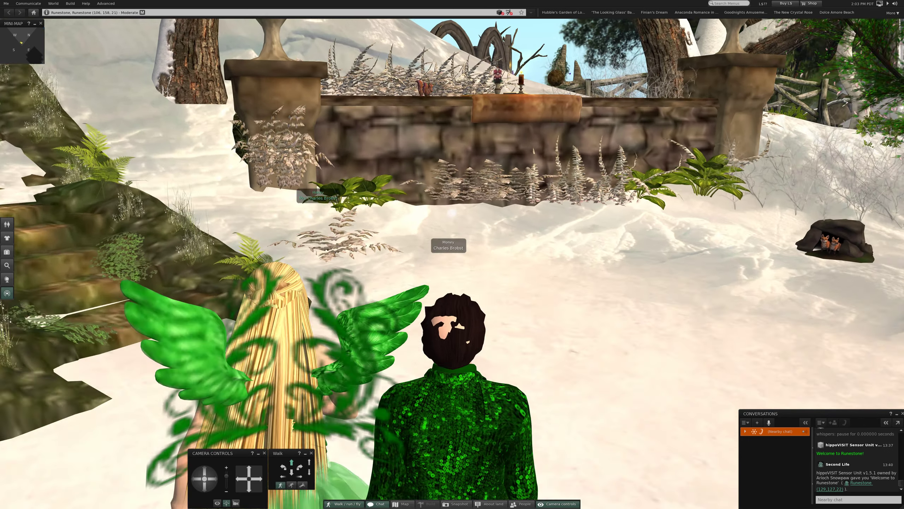
{"action": "key", "text": "Right"}
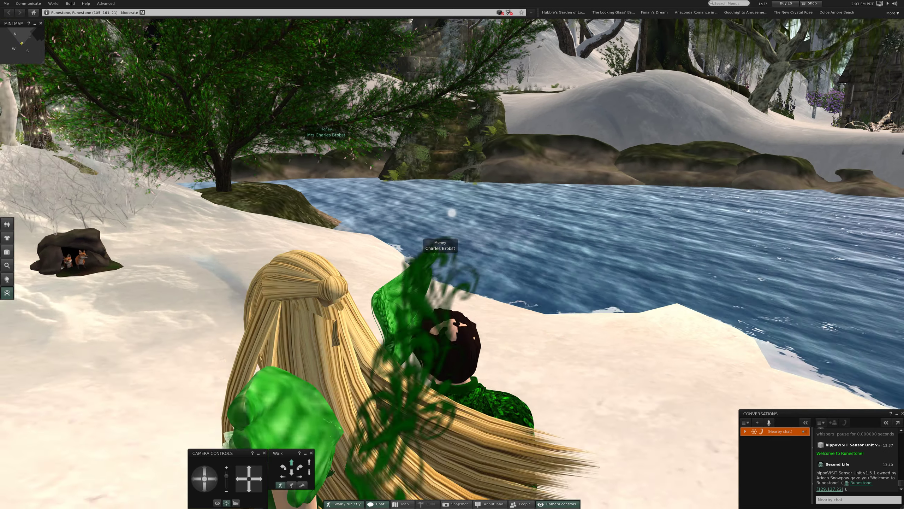
{"action": "key", "text": "Left"}
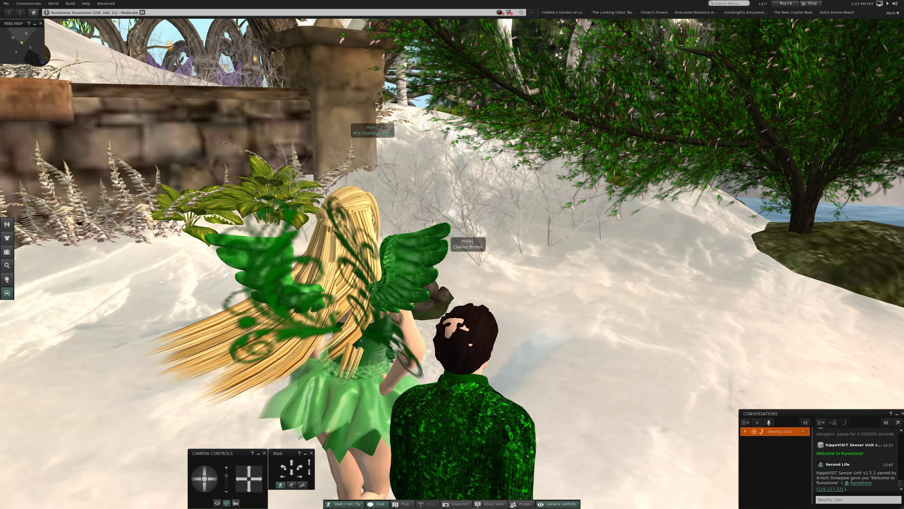
{"action": "scroll", "coordinate": [657, 325], "scroll_direction": "up", "scroll_amount": 2}
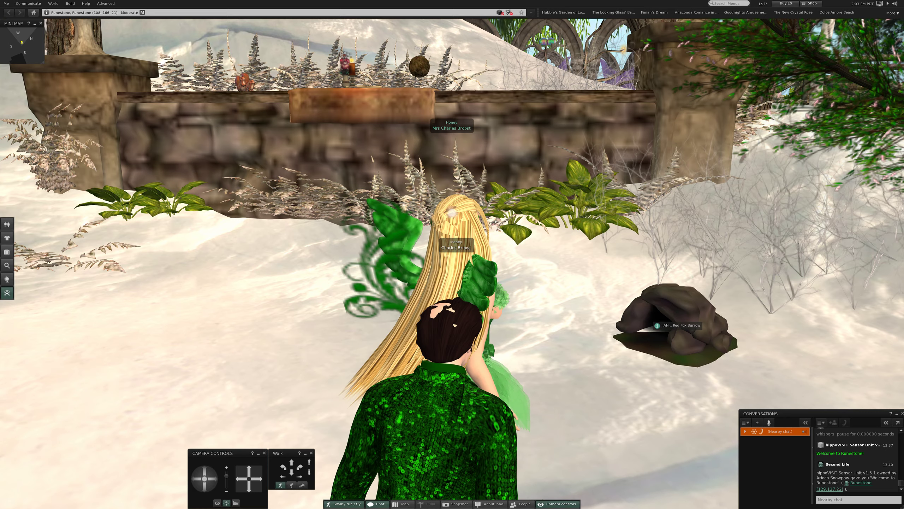
{"action": "left_click", "coordinate": [657, 326], "text": "alt"}
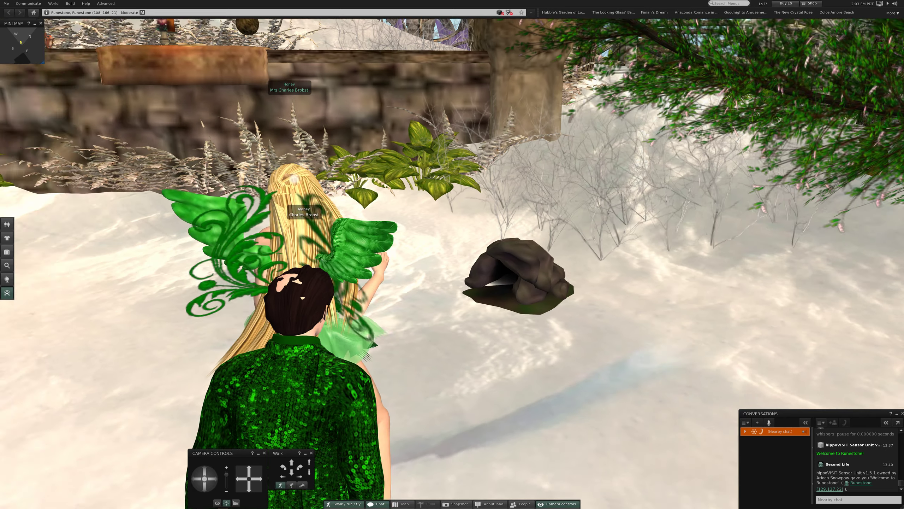
{"action": "scroll", "coordinate": [480, 269], "scroll_direction": "up", "scroll_amount": 2}
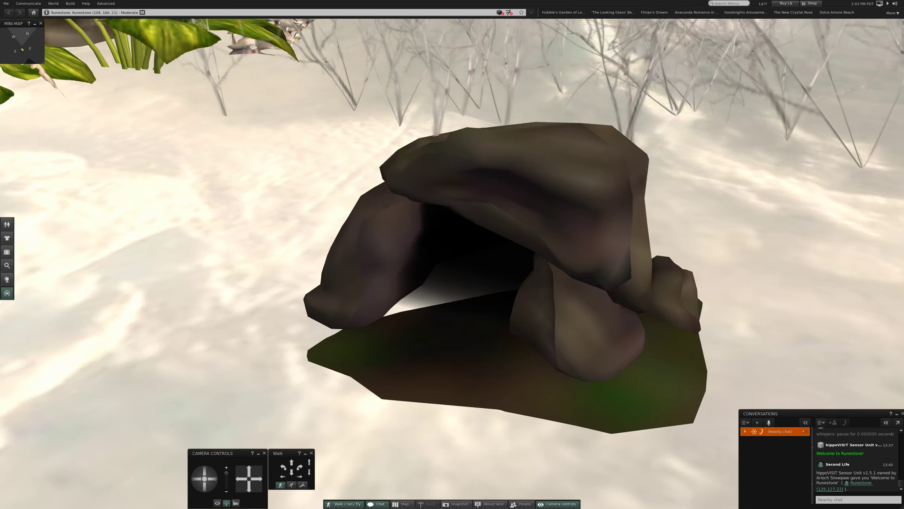
{"action": "scroll", "coordinate": [481, 268], "scroll_direction": "up", "scroll_amount": 2}
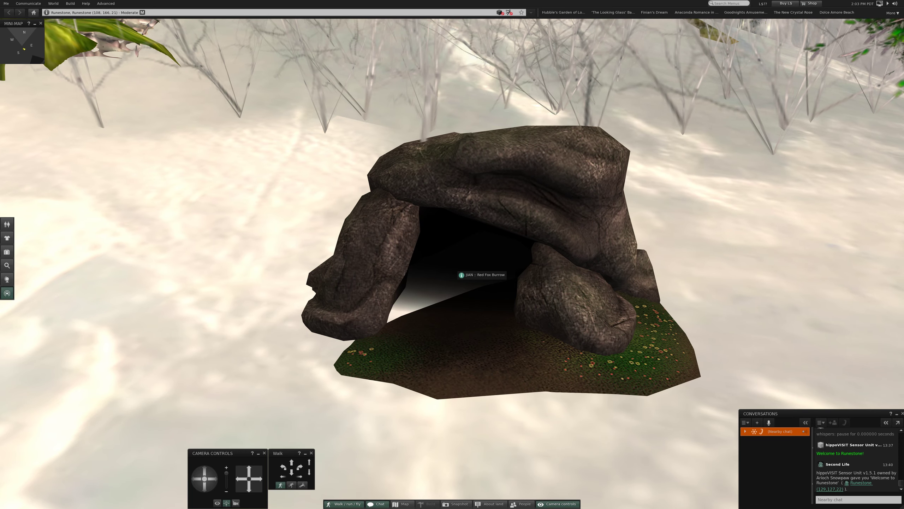